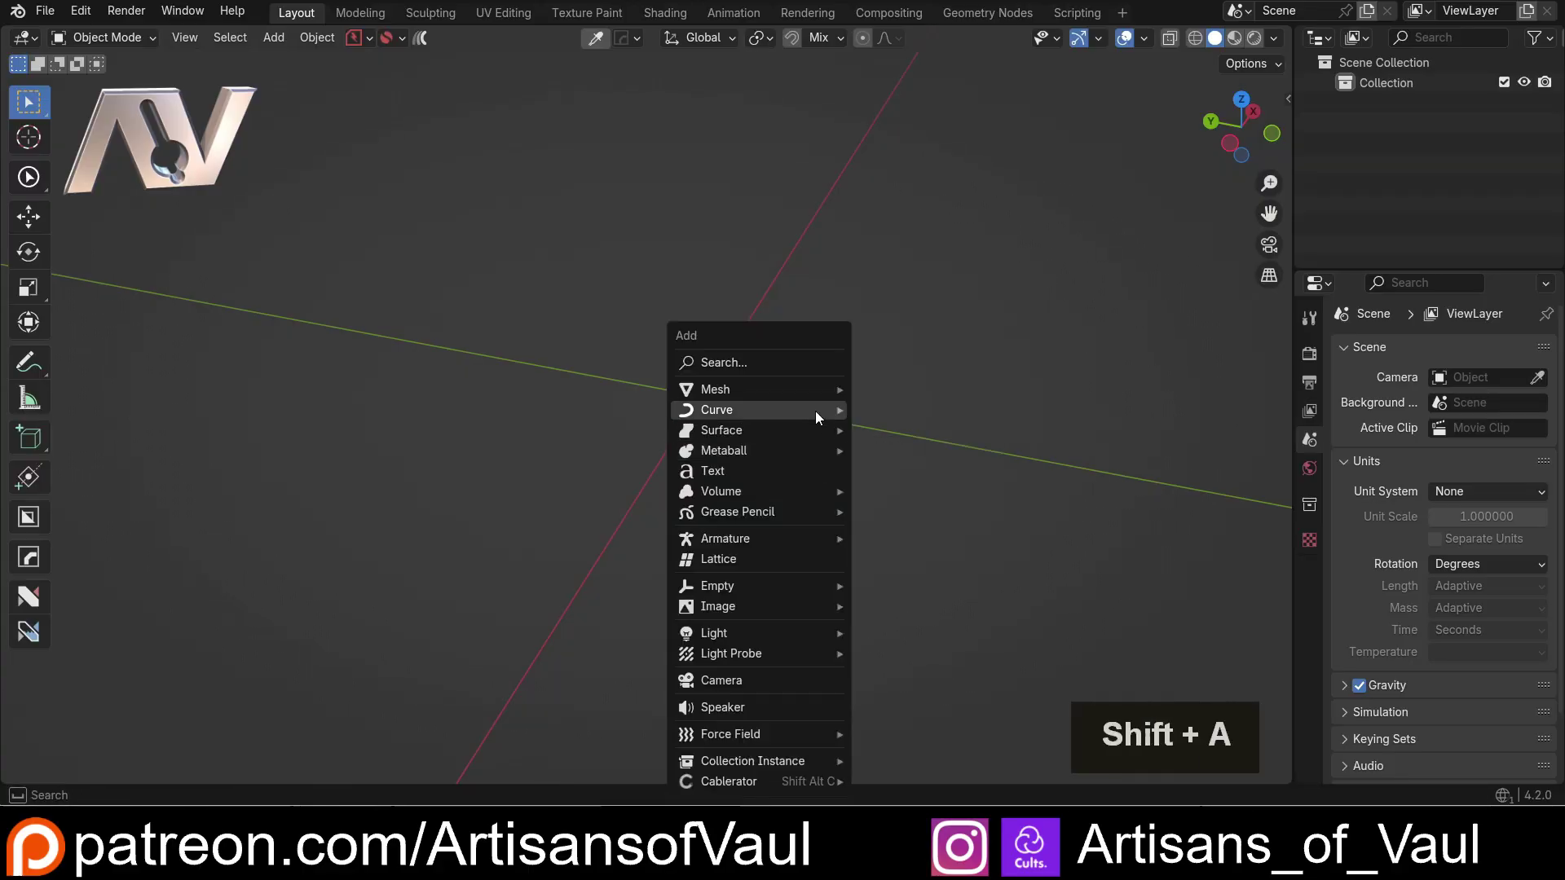
# Add a cube mesh with a size of 2 at the world origin.
pyautogui.moveTo(815, 389)
pyautogui.click(905, 437)
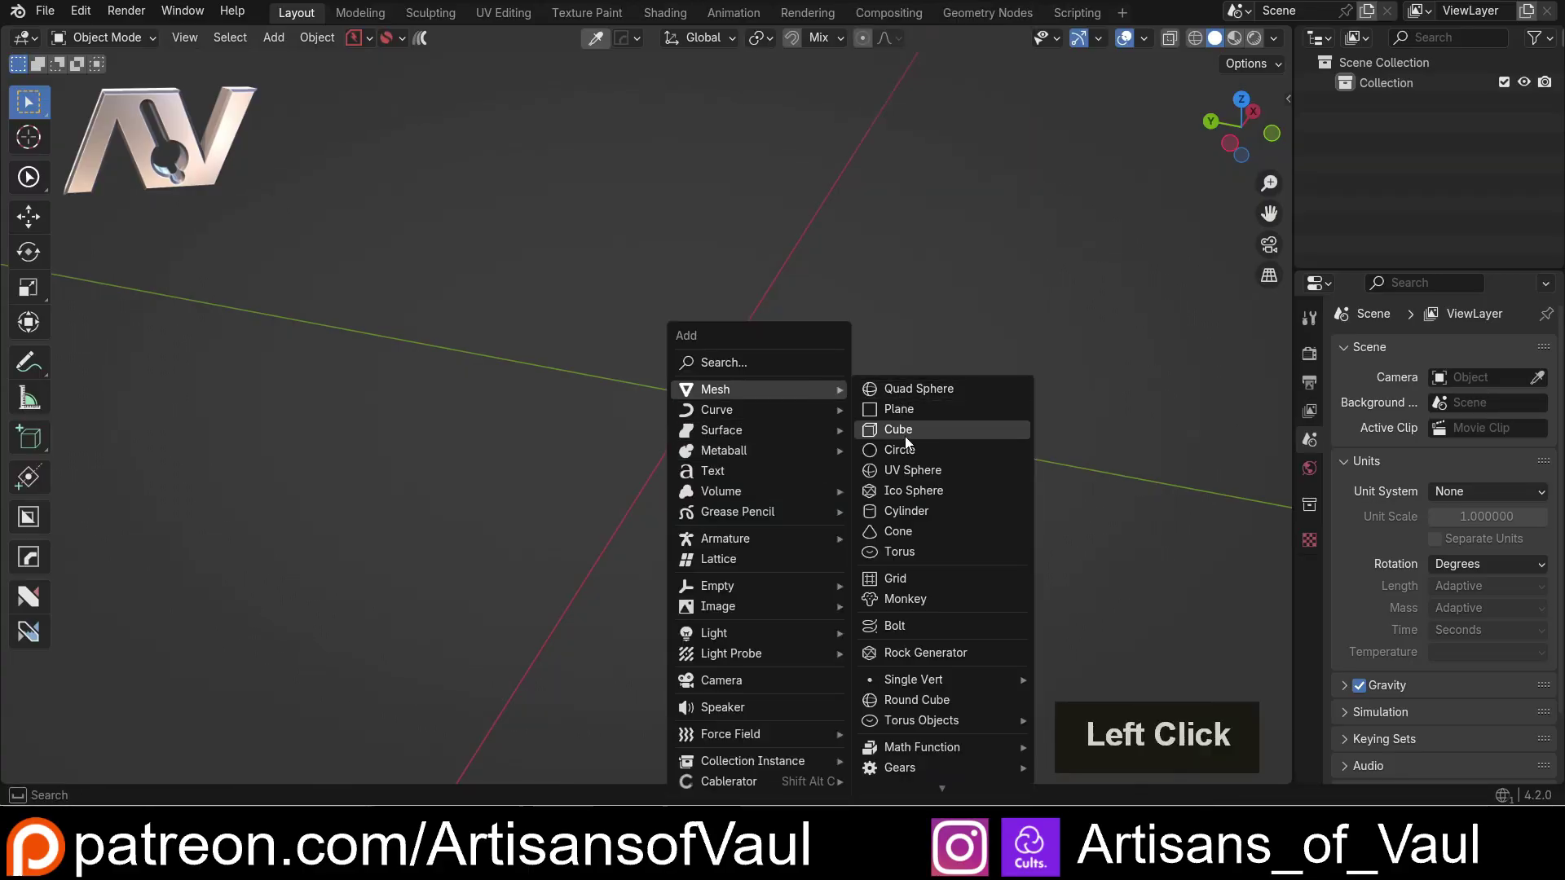
pyautogui.moveTo(863, 414); pyautogui.dragTo(867, 394, button='middle')
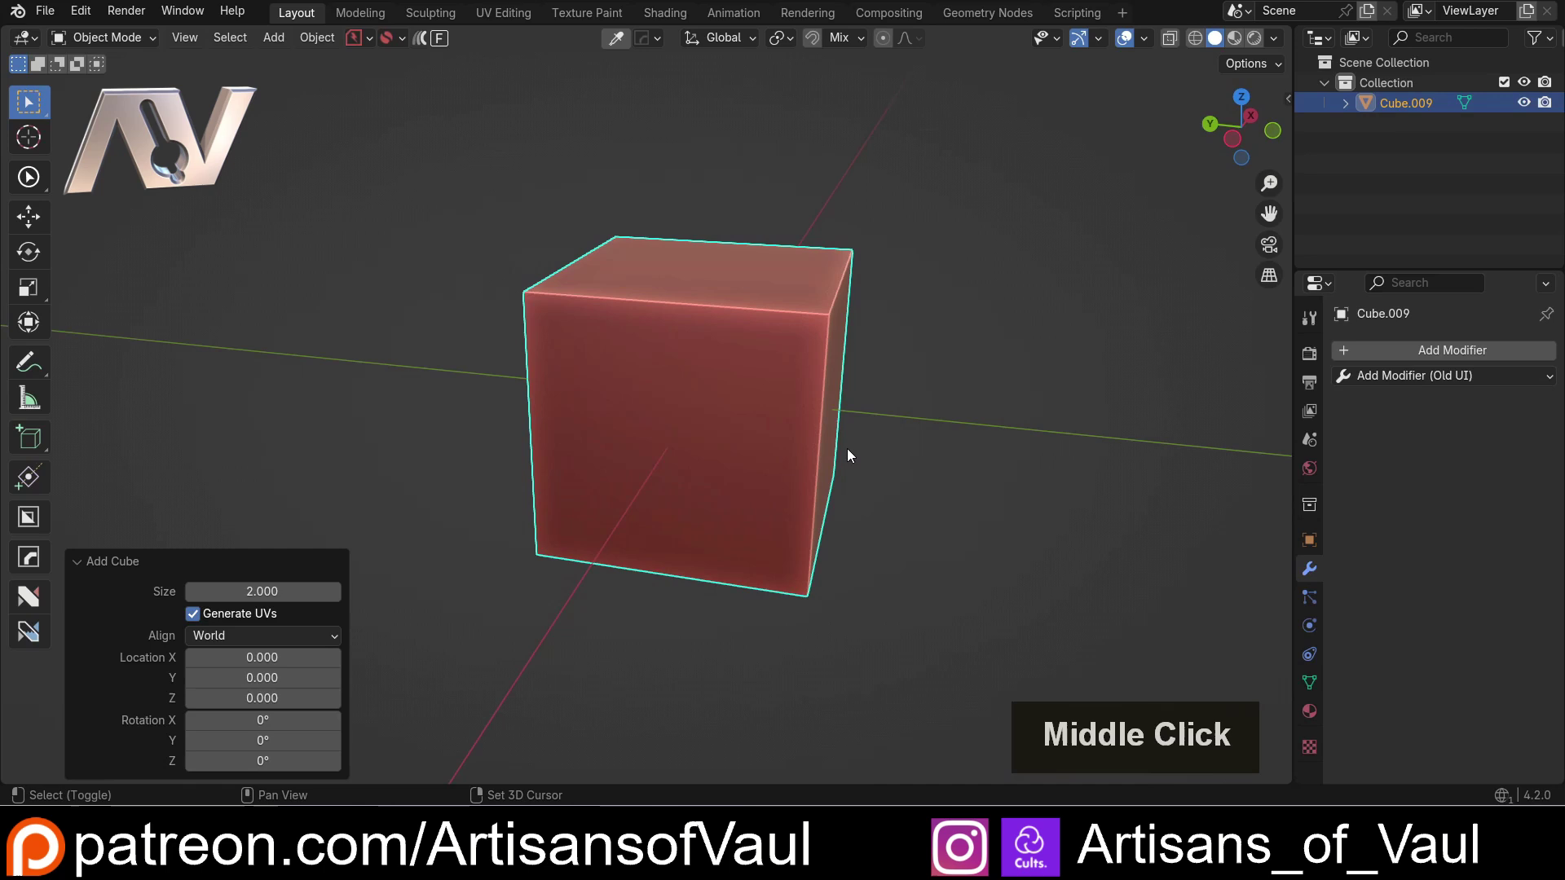
# Duplicate the cube and place the copy so that it overlaps one upper corner of the original.
pyautogui.hotkey('shift', 'd')
pyautogui.click(950, 334)
pyautogui.moveTo(950, 334); pyautogui.dragTo(702, 463, button='middle')
pyautogui.press('g')
pyautogui.click(1030, 383)
# Subtract the offset copy from the original cube with a Boolean difference, cutting a notch into its corner.
pyautogui.keyDown('shift'); pyautogui.click(702, 462); pyautogui.keyUp('shift')
pyautogui.hotkey('ctrl', 'shift', '-')
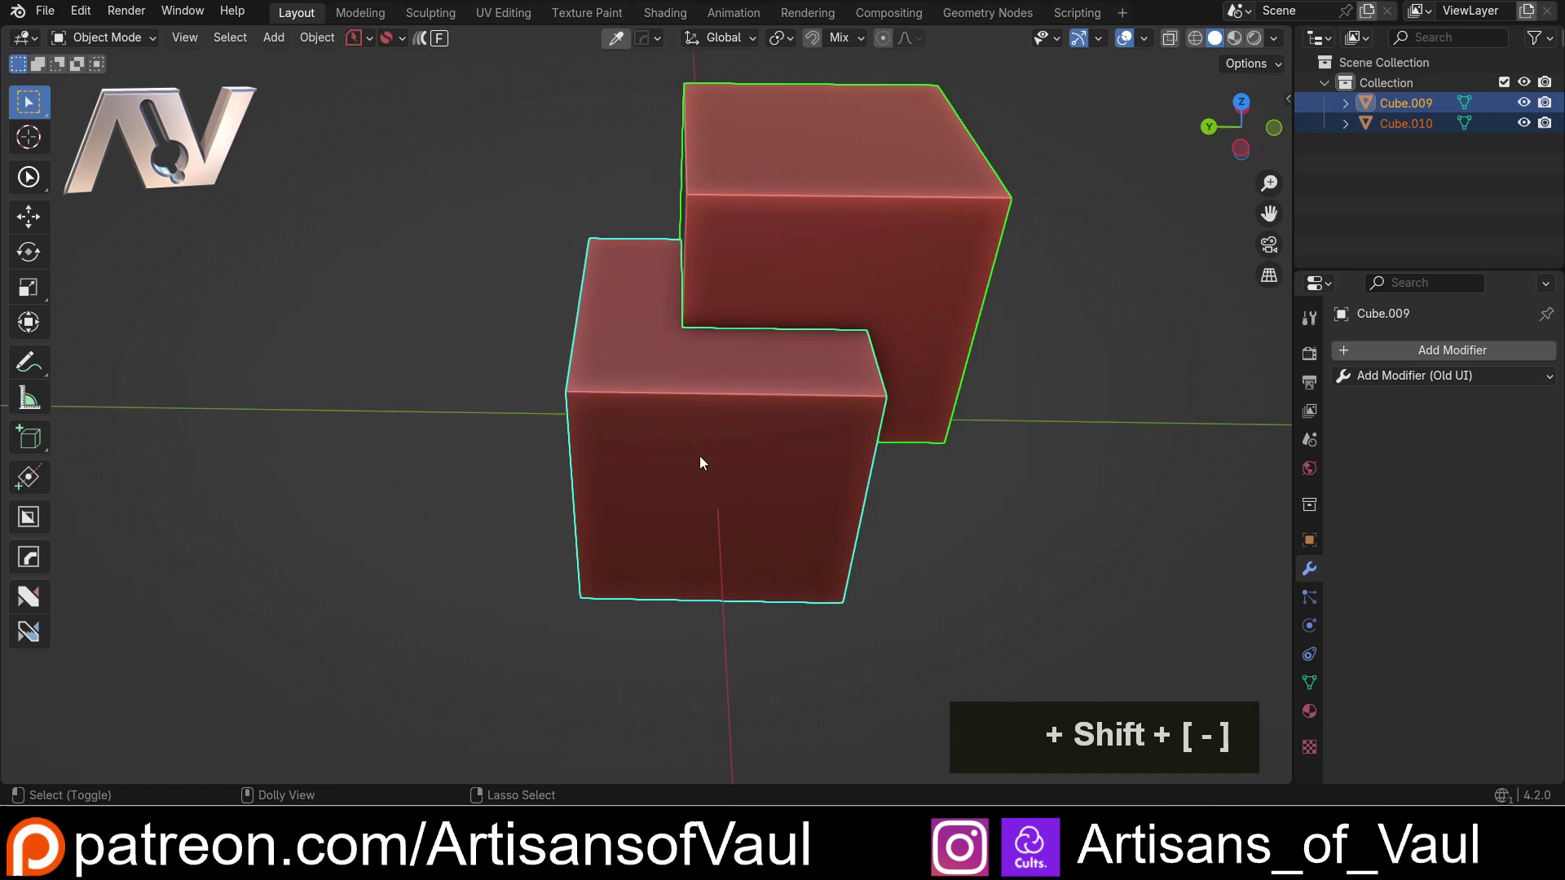
pyautogui.moveTo(716, 405); pyautogui.dragTo(483, 370, button='middle')
pyautogui.moveTo(662, 393)
pyautogui.mouseDown(button='middle')
pyautogui.moveTo(716, 391)
pyautogui.moveTo(643, 391)
pyautogui.mouseUp(button='middle')
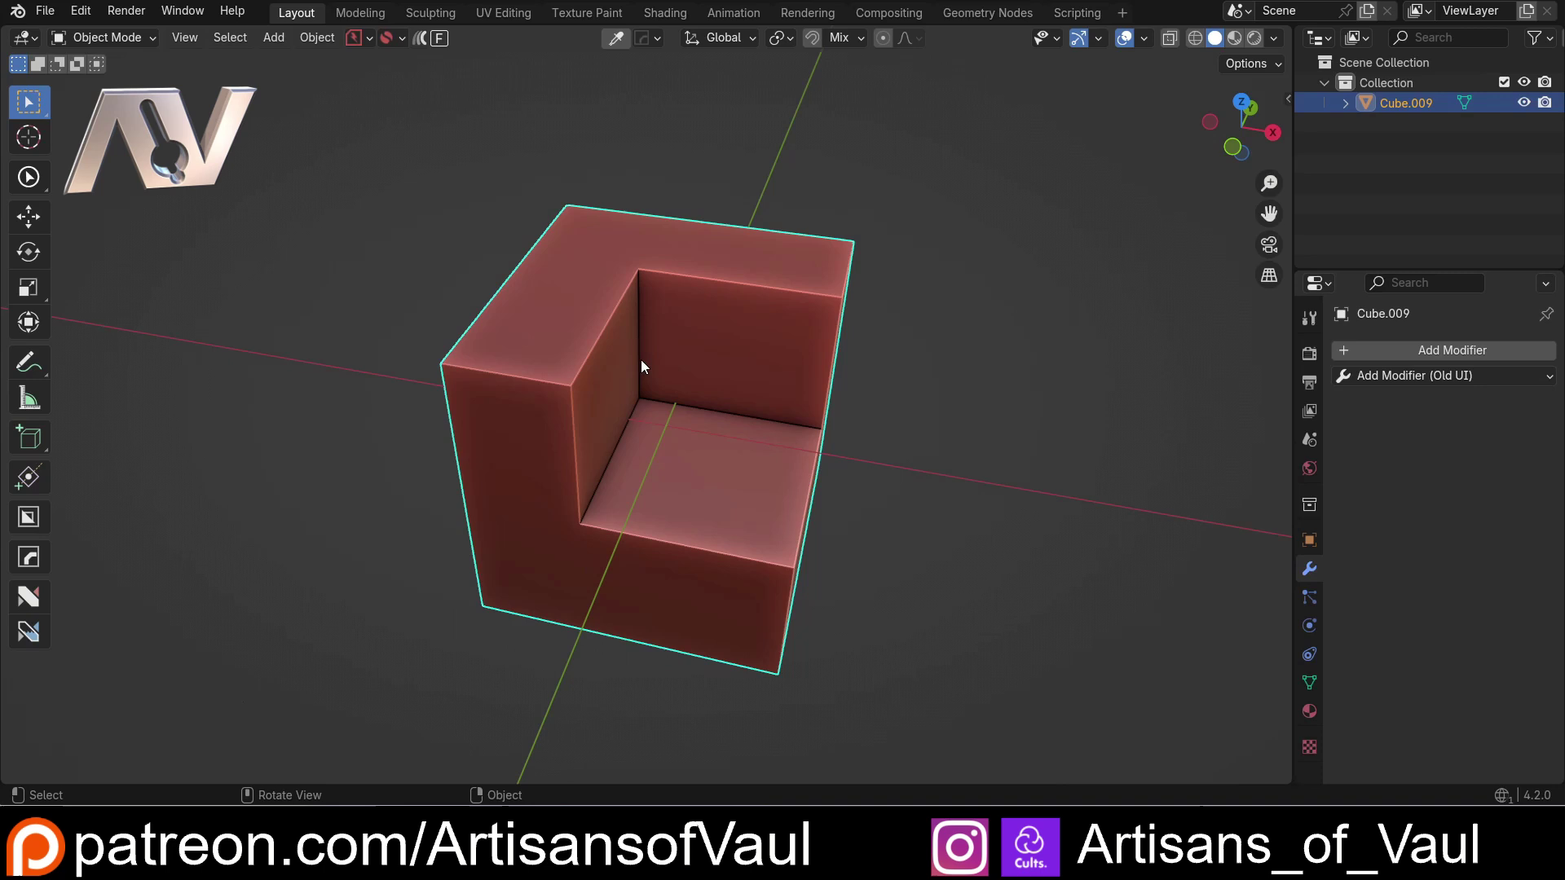
pyautogui.scroll(2, 641, 359)
pyautogui.scroll(-1, 561, 384)
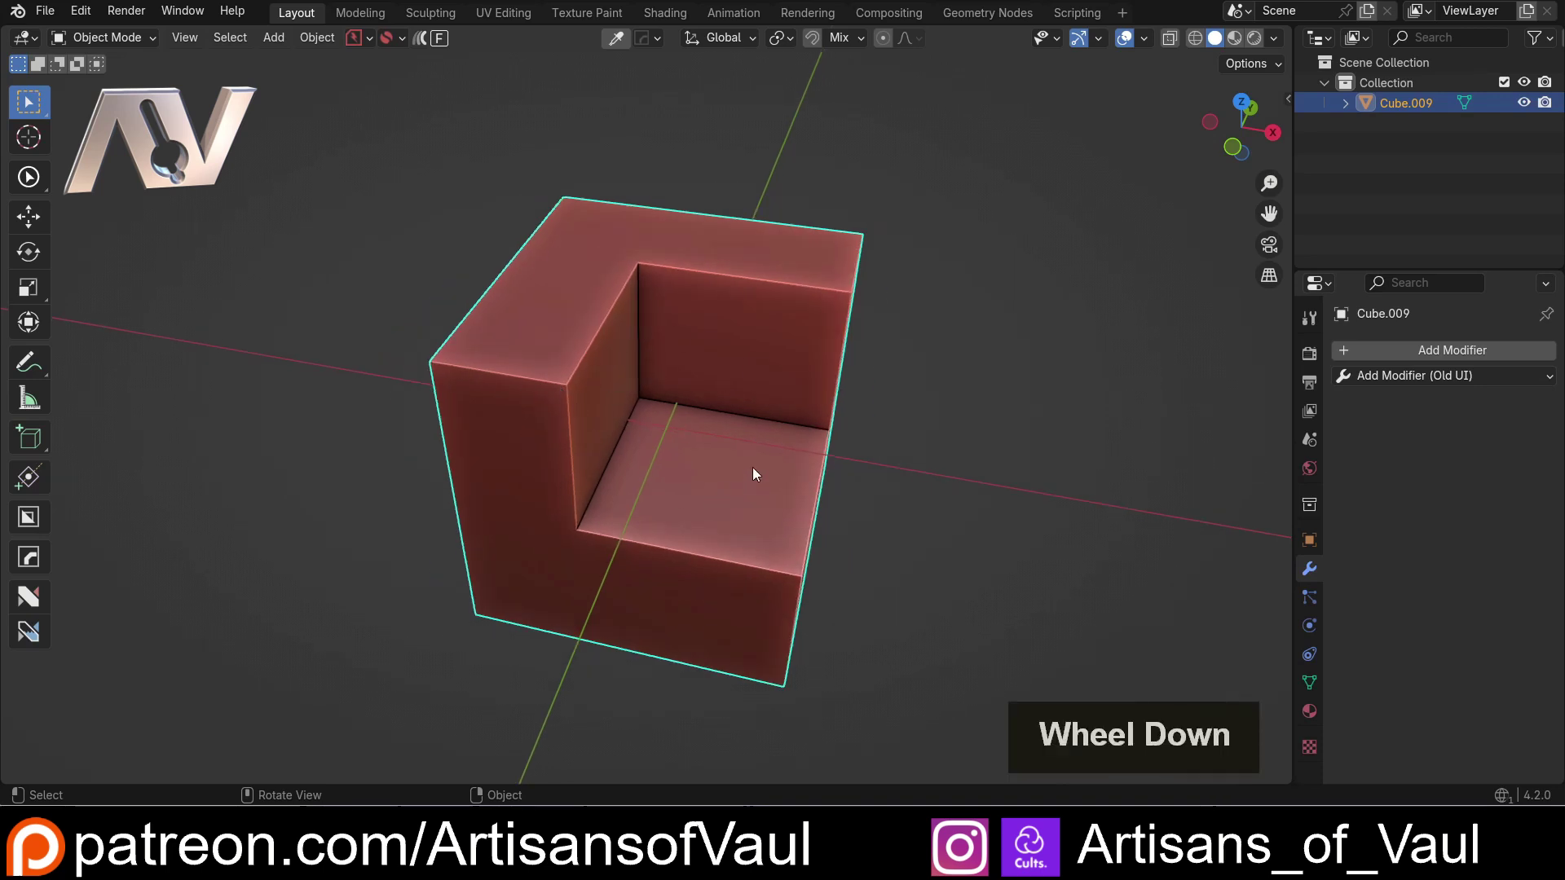
# Use the nSolve join tool in edge mode to connect the notch's three outer corners diagonally to the adjacent cube corners.
pyautogui.press('Tab')
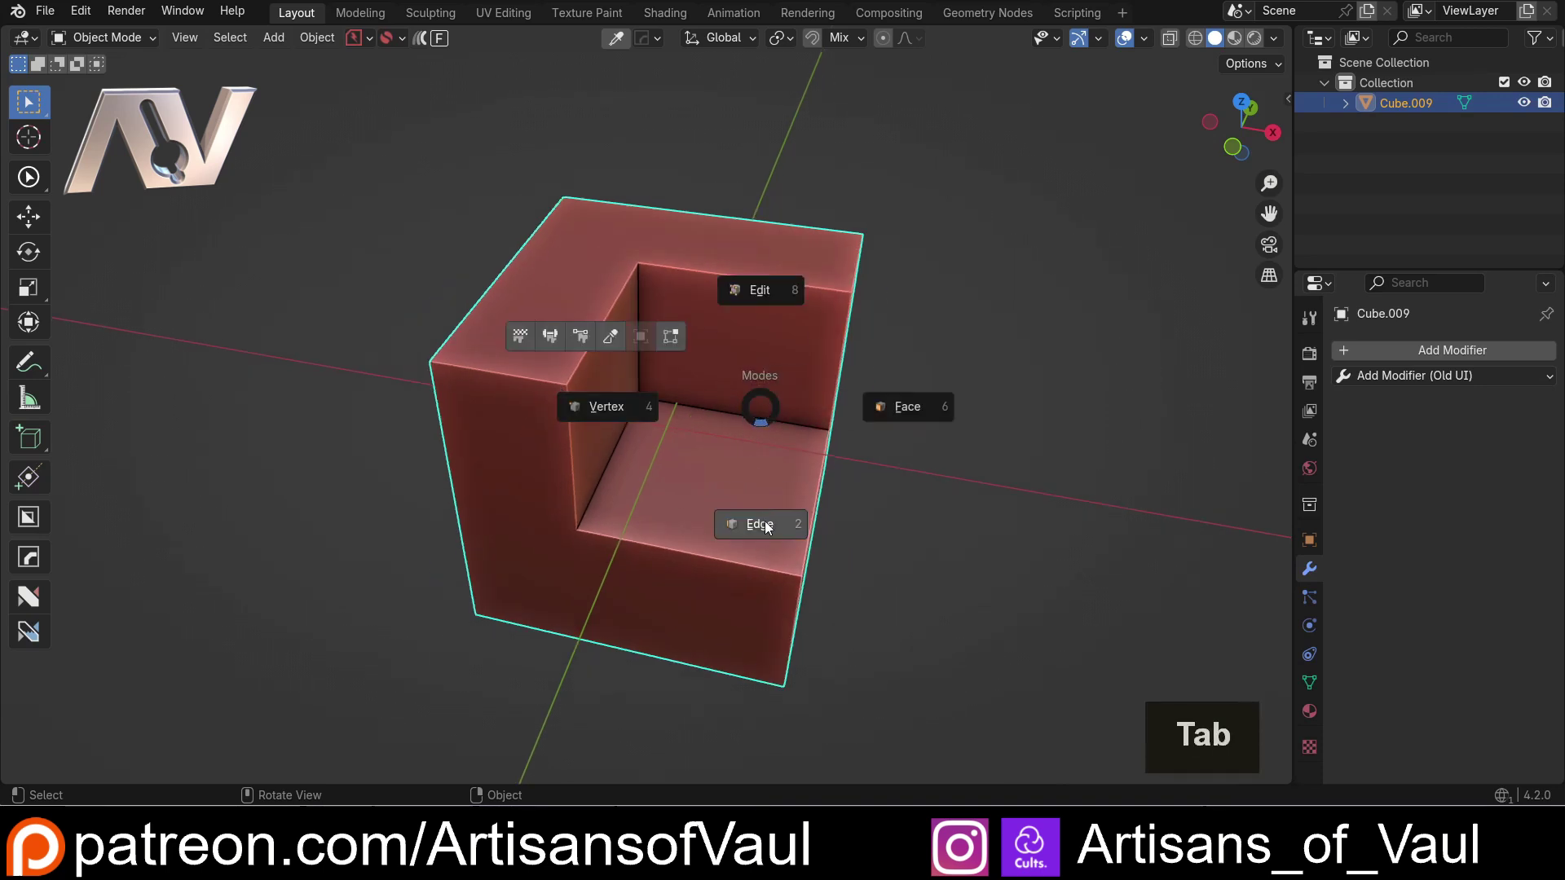
pyautogui.click(766, 526)
pyautogui.hotkey('alt', '4')
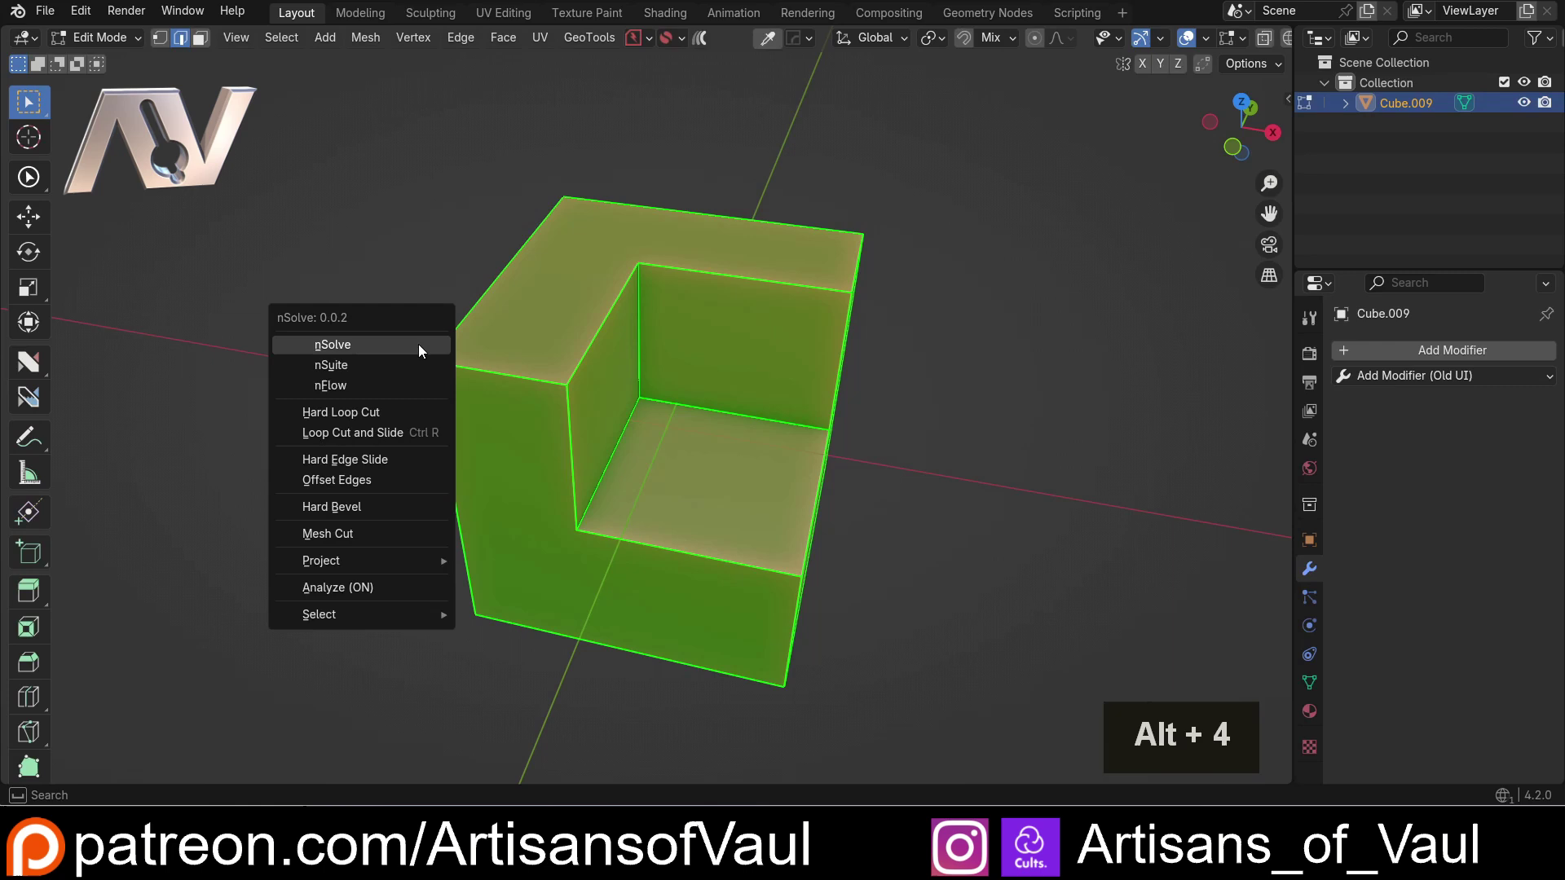
pyautogui.click(399, 346)
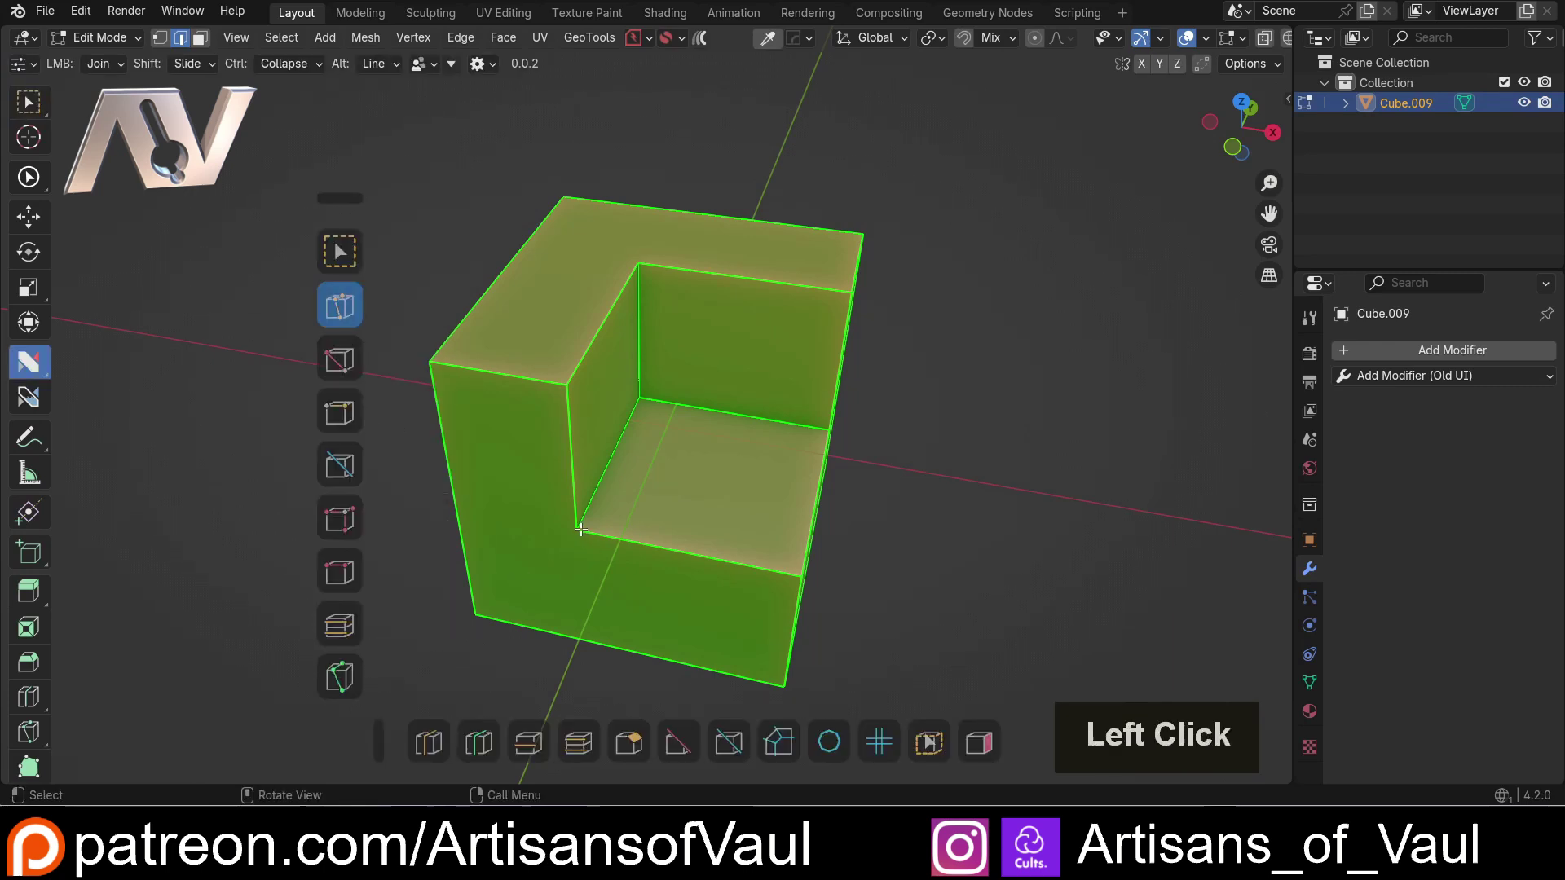
pyautogui.moveTo(580, 530); pyautogui.dragTo(477, 613)
pyautogui.moveTo(638, 262); pyautogui.dragTo(564, 197)
pyautogui.moveTo(809, 431); pyautogui.dragTo(803, 487, button='middle')
pyautogui.moveTo(799, 489); pyautogui.dragTo(866, 594)
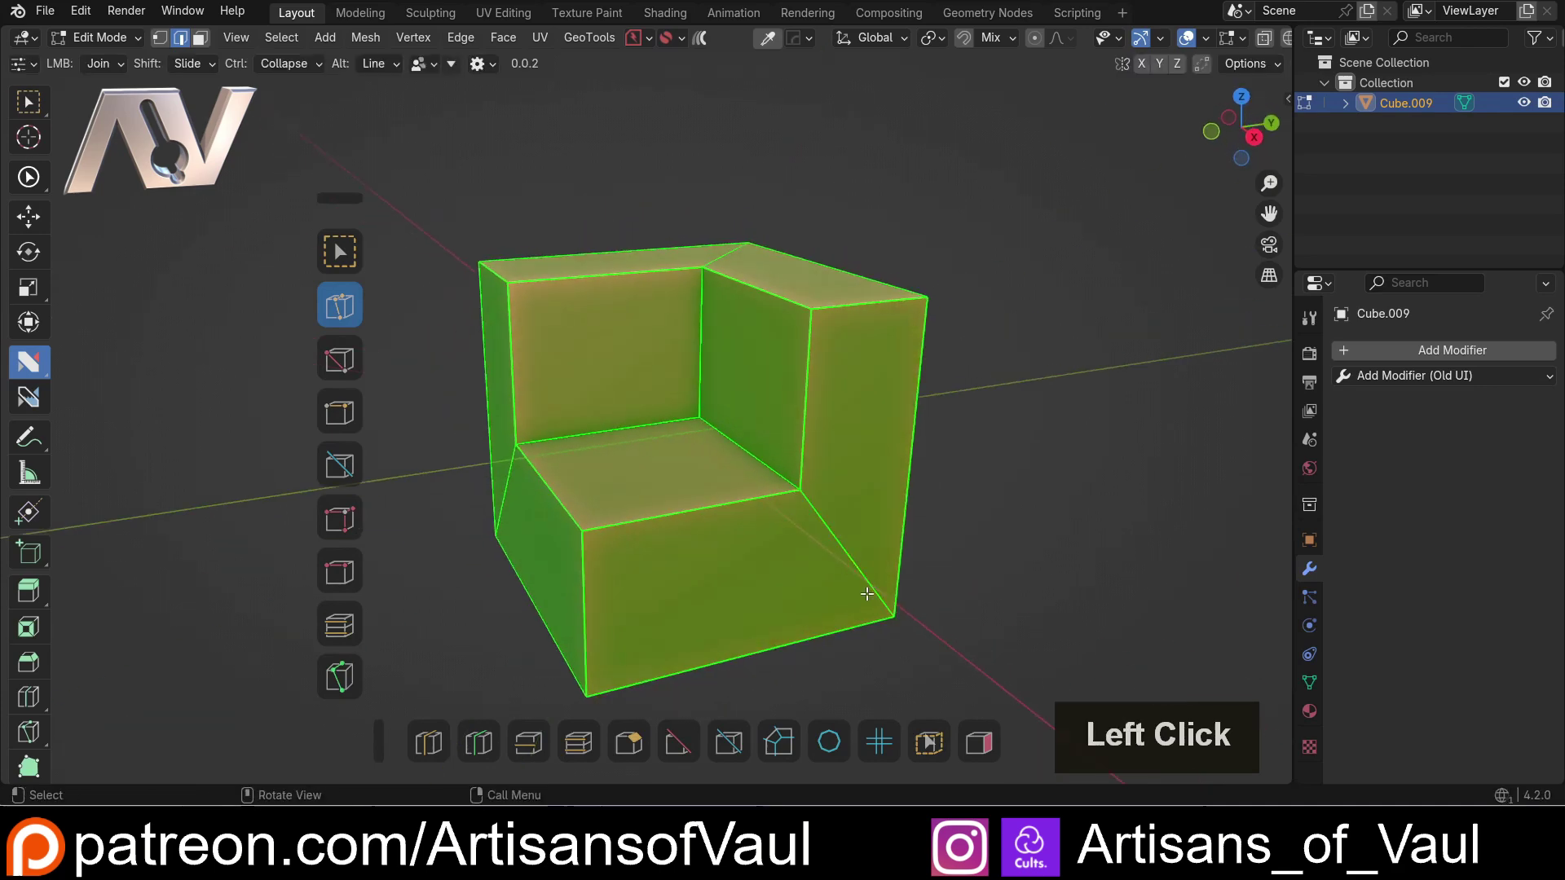
pyautogui.scroll(-3, 867, 594)
pyautogui.moveTo(866, 594); pyautogui.dragTo(758, 374, button='middle')
# Return to Object Mode and duplicate the notched cube about 4.85 units along the X axis.
pyautogui.press('Tab')
pyautogui.click(873, 255)
pyautogui.hotkey('shift', 'd')
pyautogui.press('y')
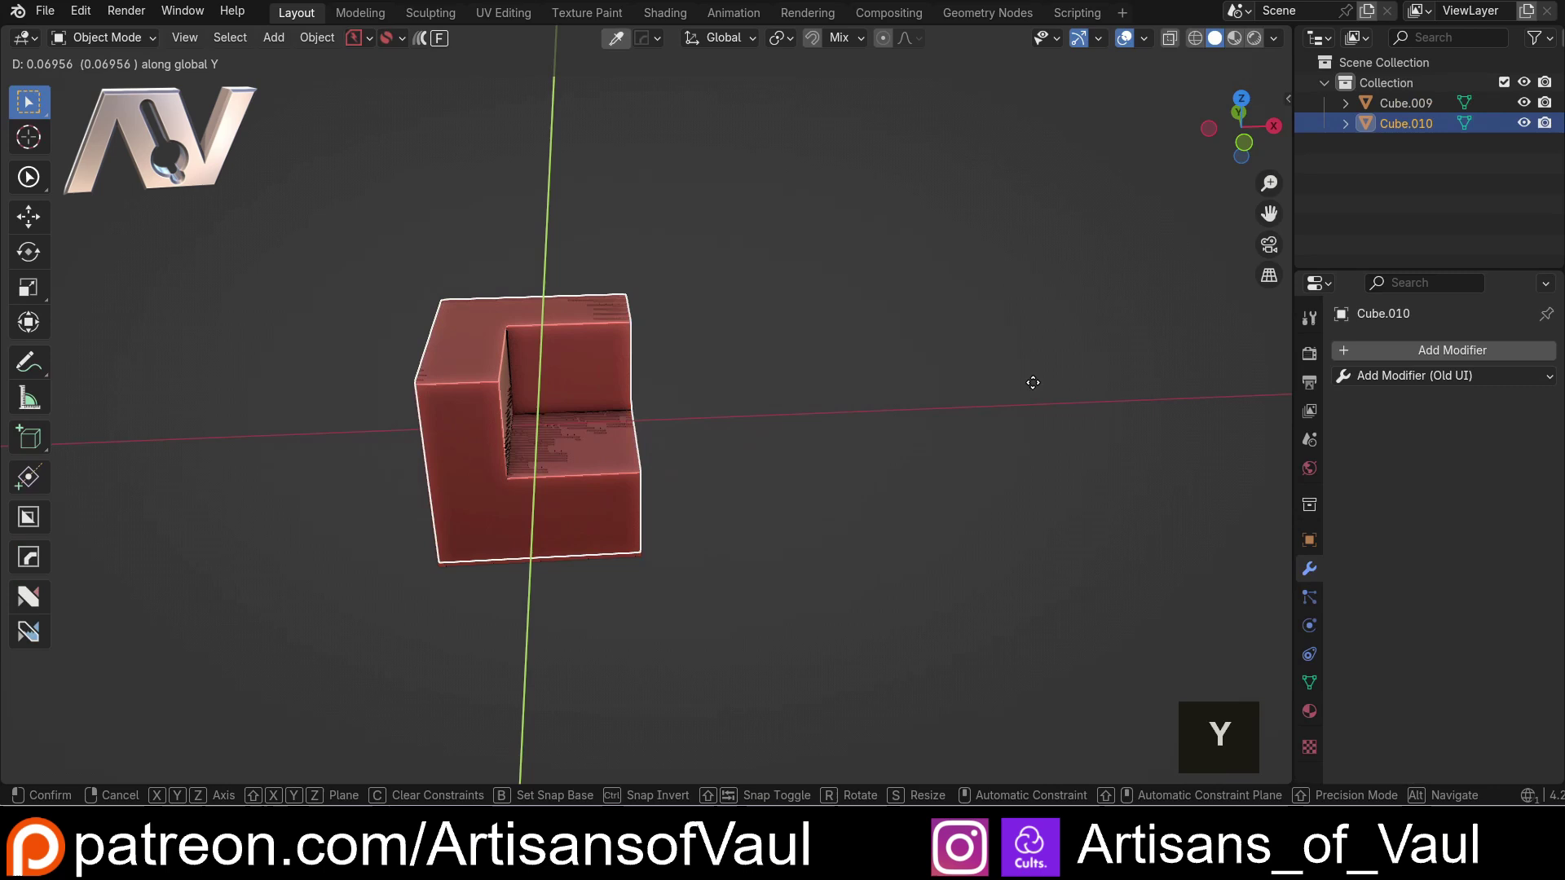
pyautogui.press('x')
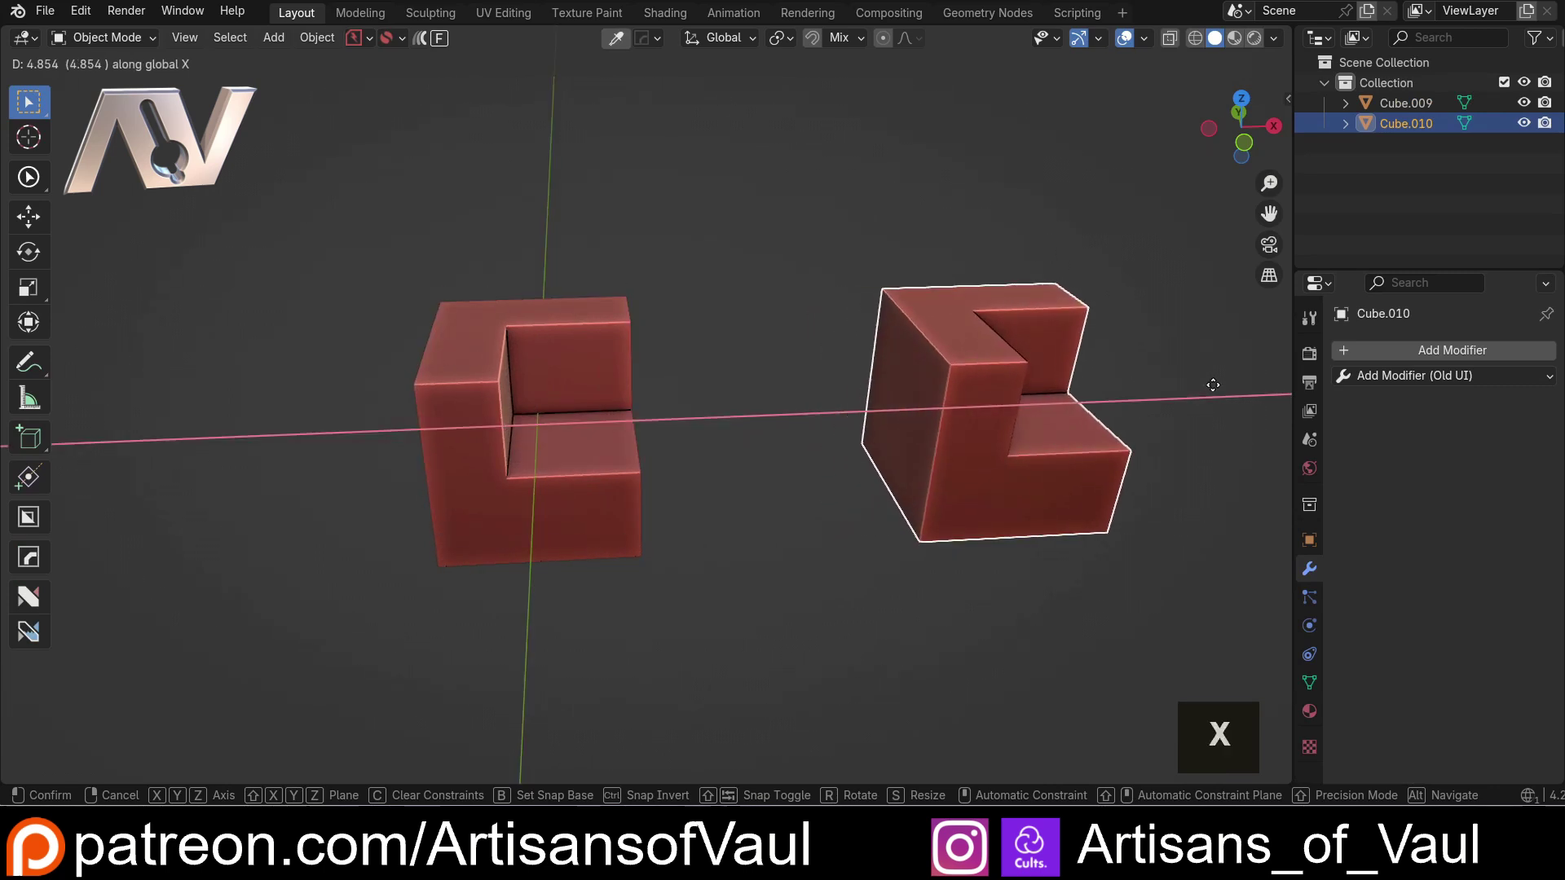
pyautogui.click(1212, 384)
pyautogui.moveTo(717, 316); pyautogui.dragTo(692, 335, button='middle')
pyautogui.scroll(2, 746, 385)
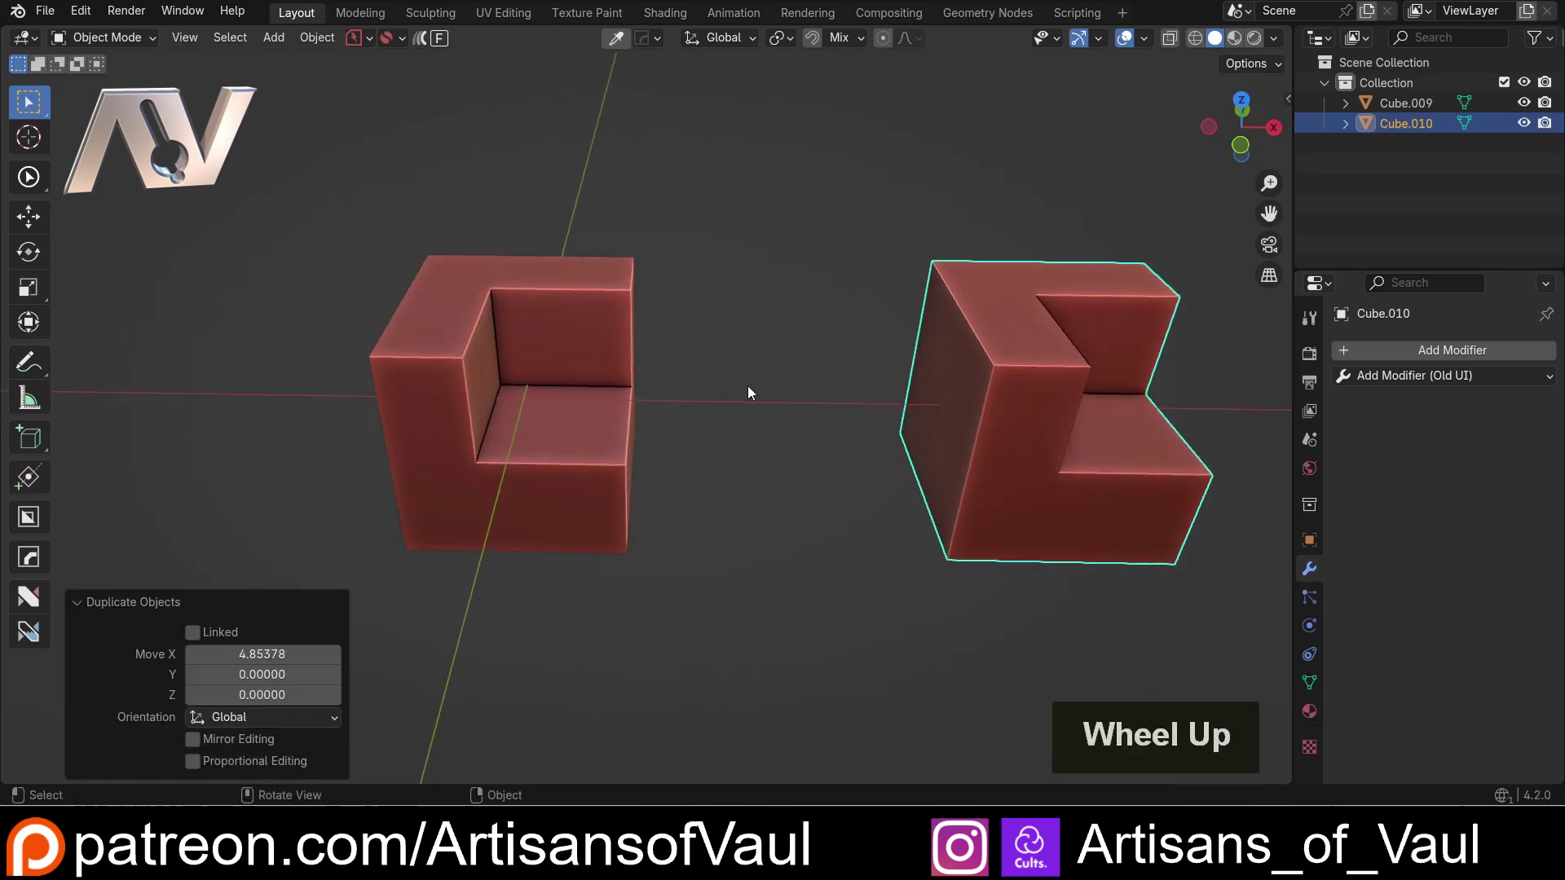
pyautogui.keyDown('shift'); pyautogui.moveTo(747, 384); pyautogui.dragTo(784, 487, button='middle'); pyautogui.keyUp('shift')
pyautogui.scroll(4, 784, 488)
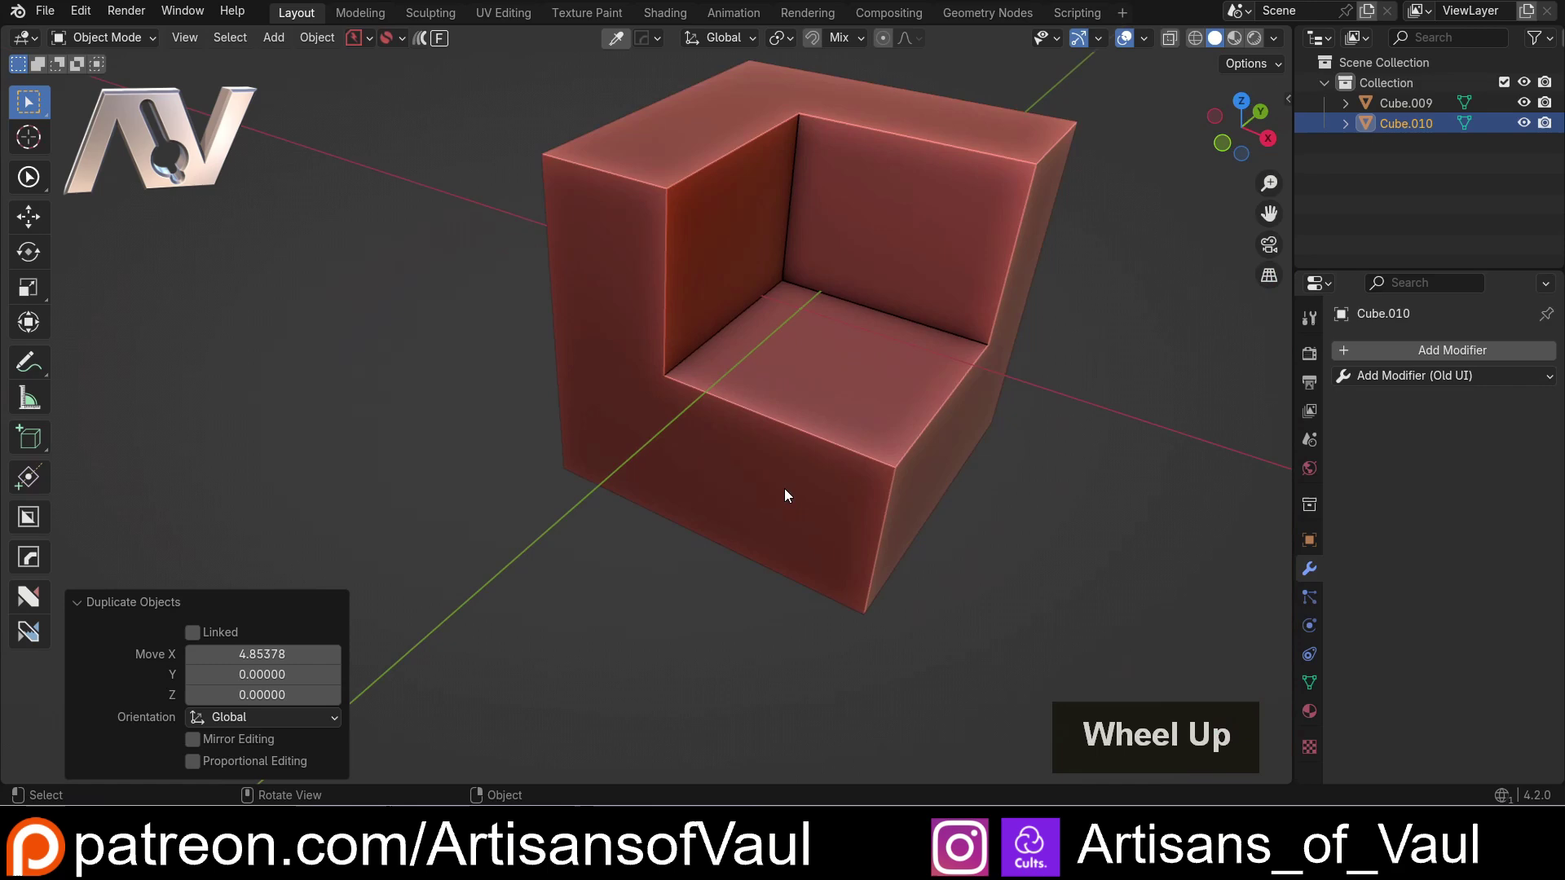
# Apply a level 3 subdivision surface to the original notched cube.
pyautogui.click(706, 390)
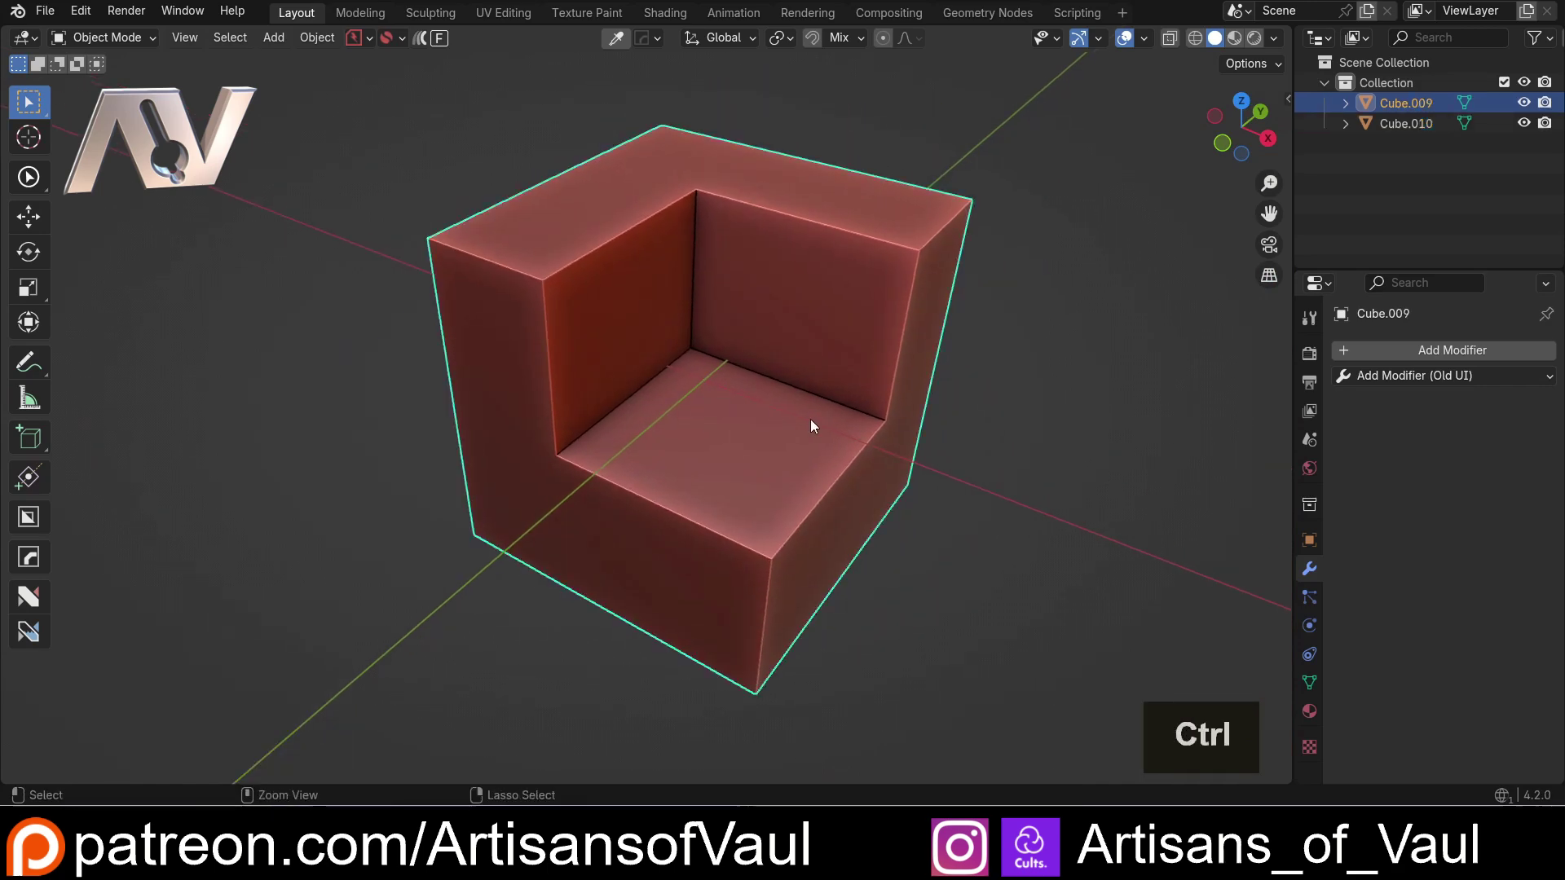
pyautogui.hotkey('ctrl', '3')
pyautogui.moveTo(665, 398); pyautogui.dragTo(677, 363, button='middle')
pyautogui.scroll(-2, 655, 403)
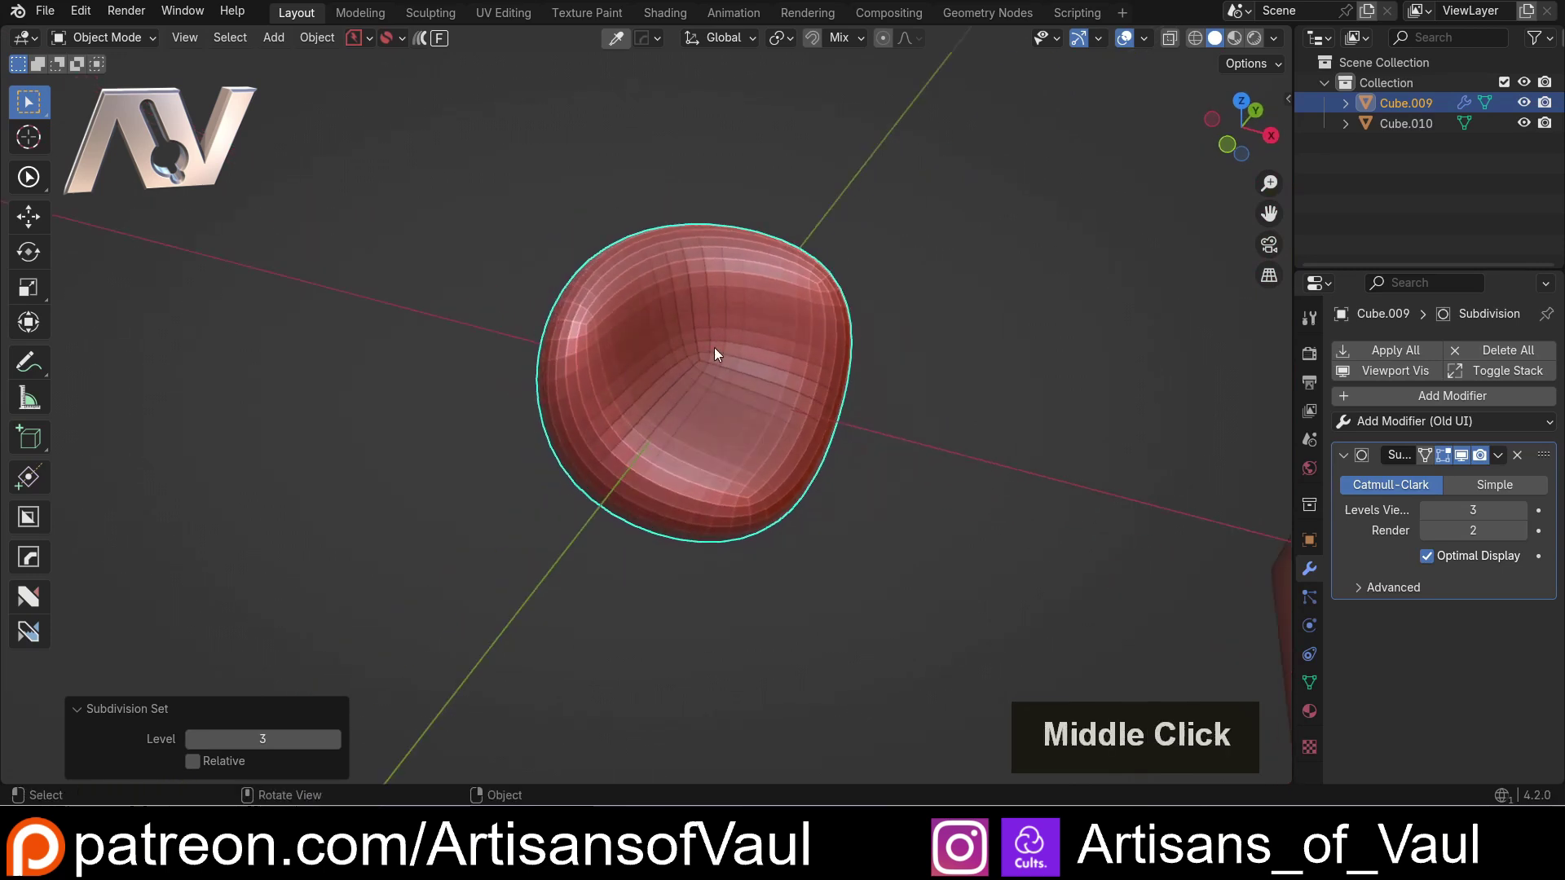
# In edge mode with the nSolve tool active, deselect the three diagonal connecting edges of the subdivided cube, keeping its other edges selected.
pyautogui.press('Tab')
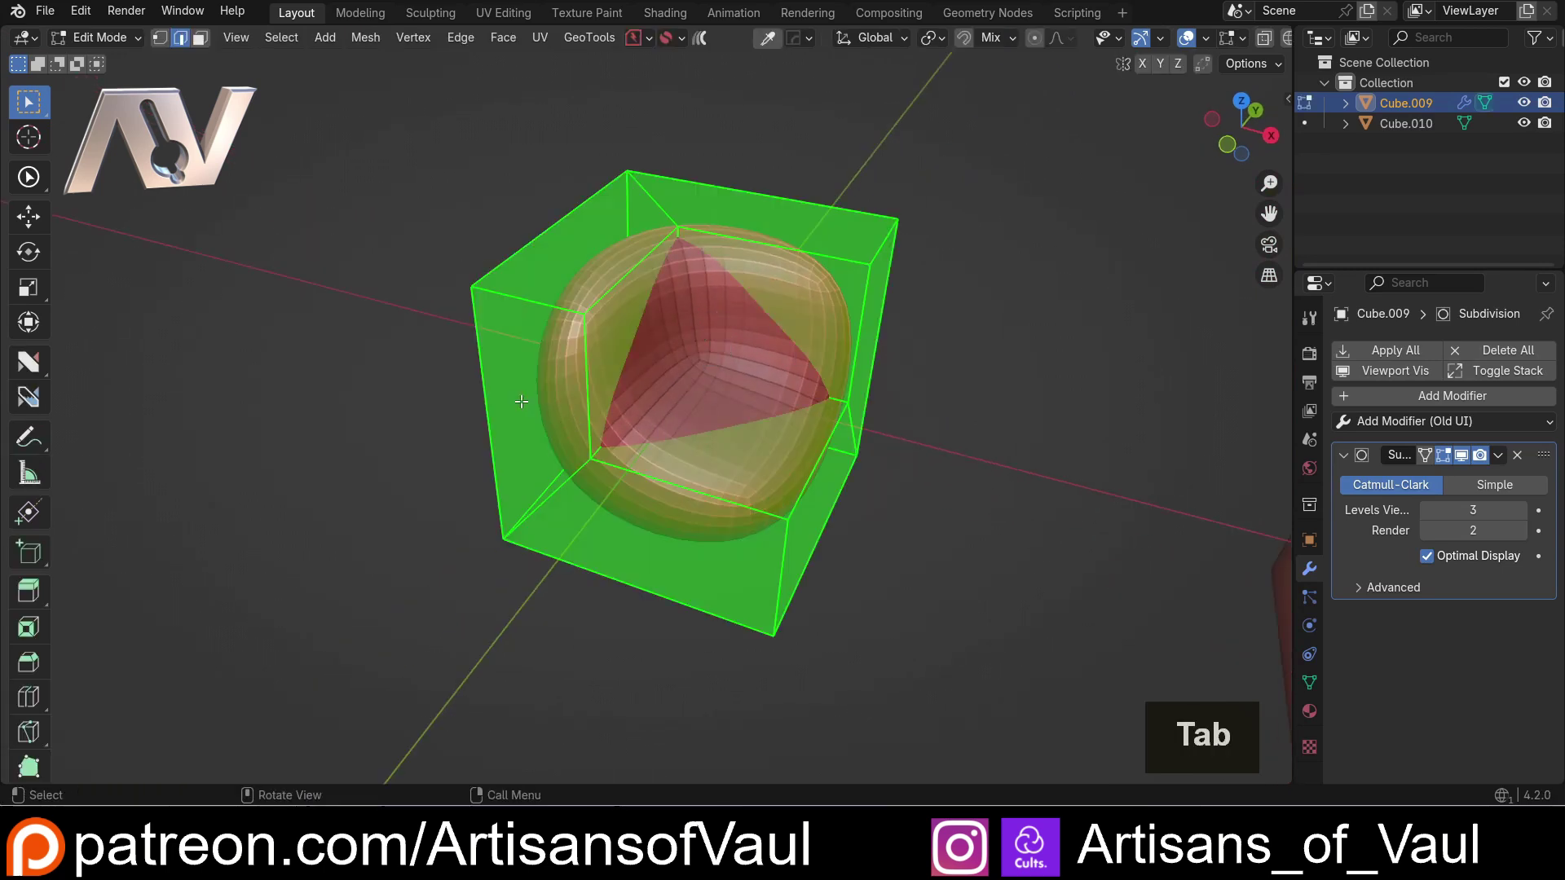
pyautogui.hotkey('alt', '4')
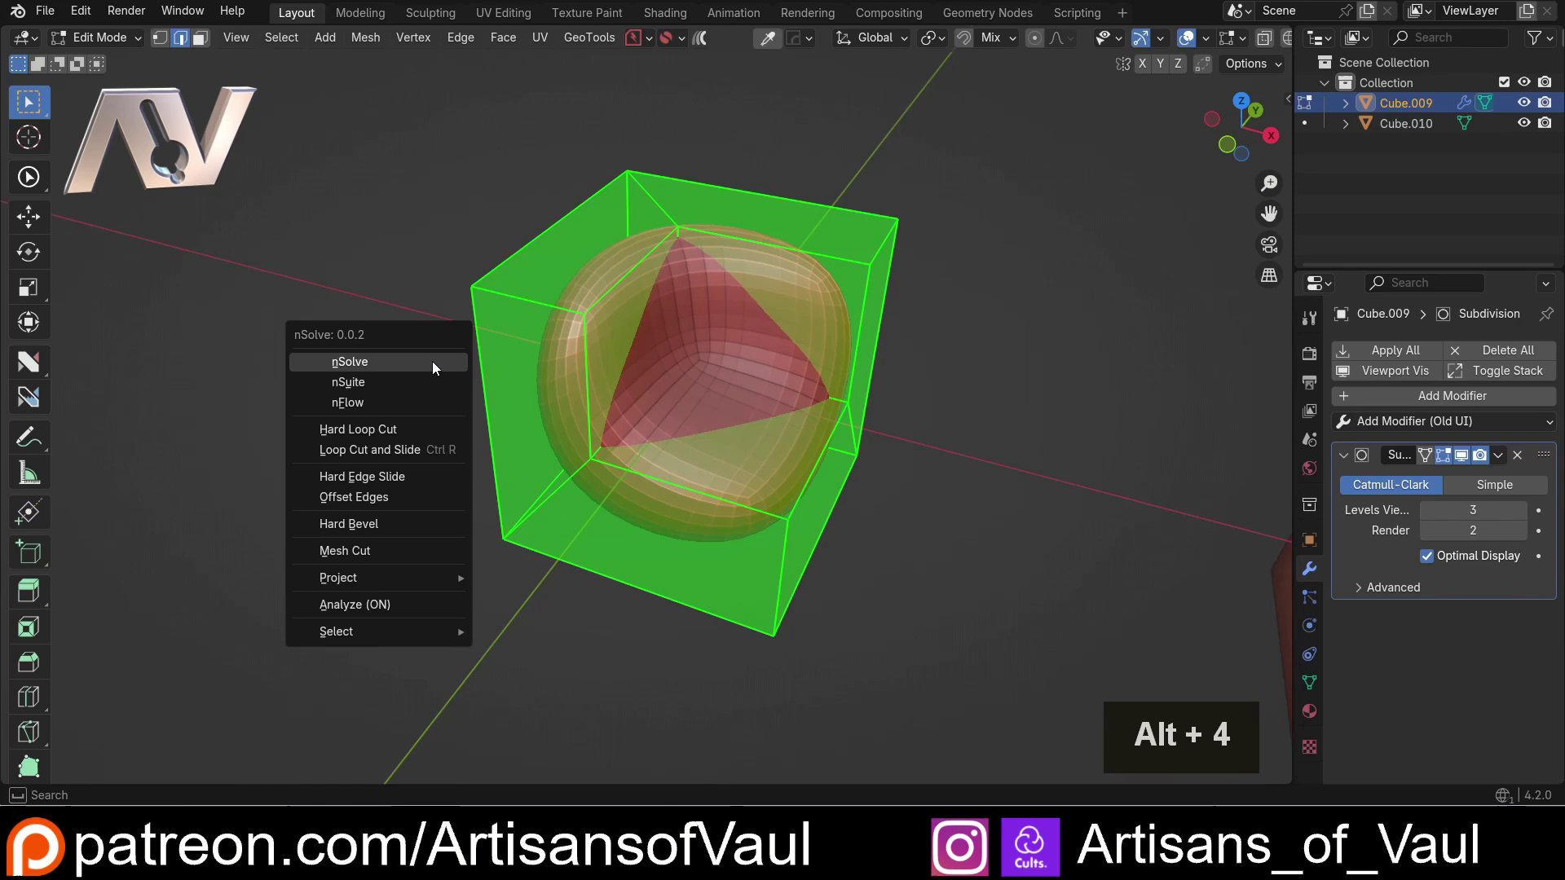
pyautogui.click(432, 360)
pyautogui.moveTo(490, 304); pyautogui.dragTo(860, 450, button='middle')
pyautogui.click(669, 262)
pyautogui.click(859, 451)
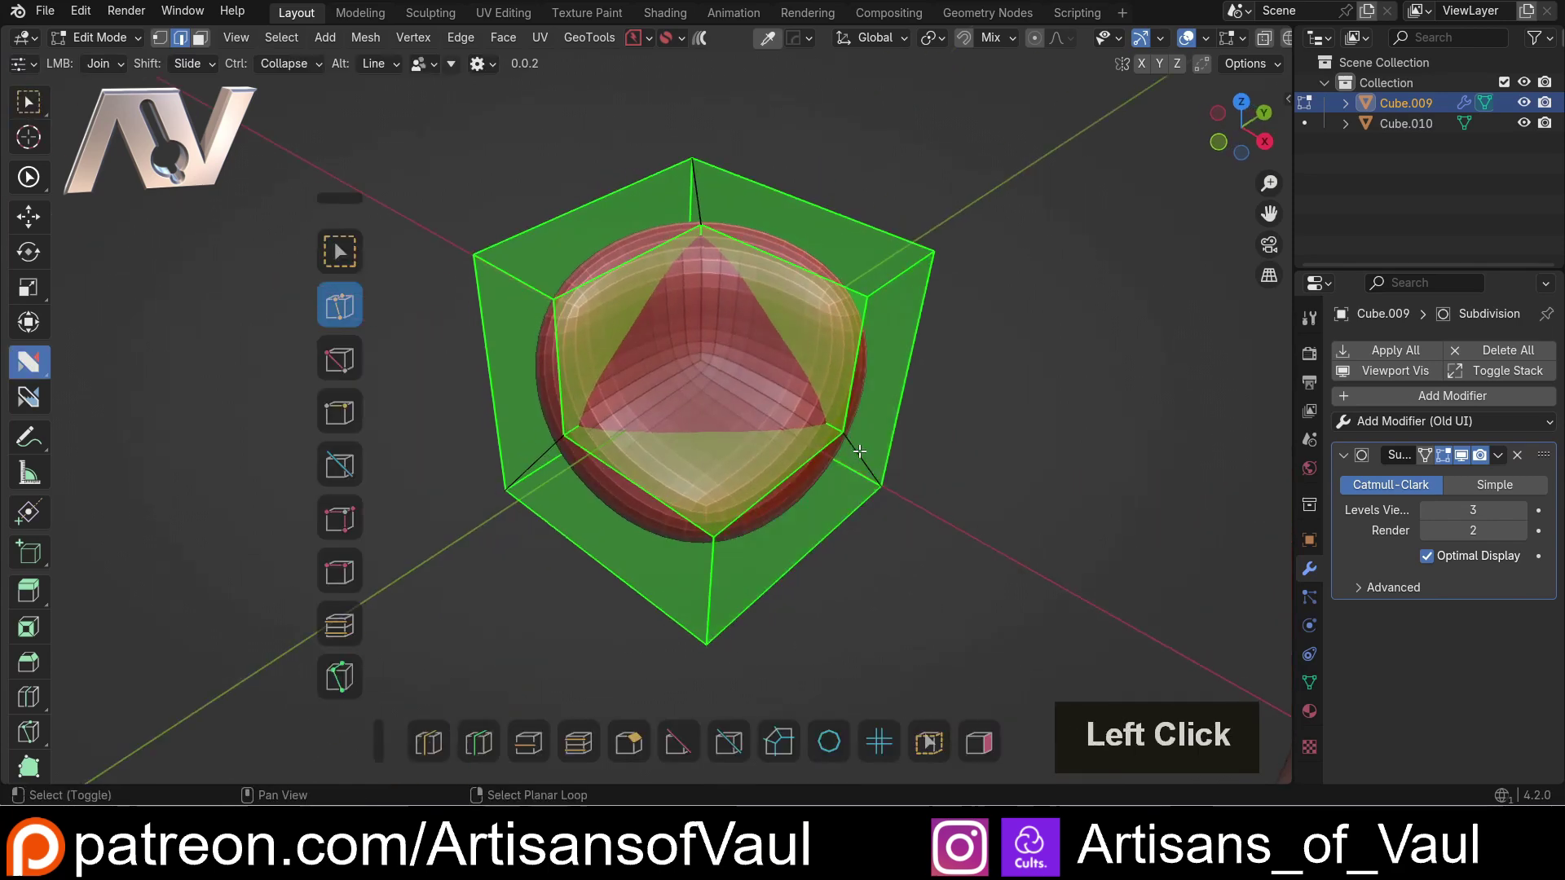
pyautogui.moveTo(760, 337); pyautogui.dragTo(629, 324, button='middle')
pyautogui.moveTo(929, 361); pyautogui.dragTo(657, 350, button='middle')
pyautogui.scroll(2, 657, 350)
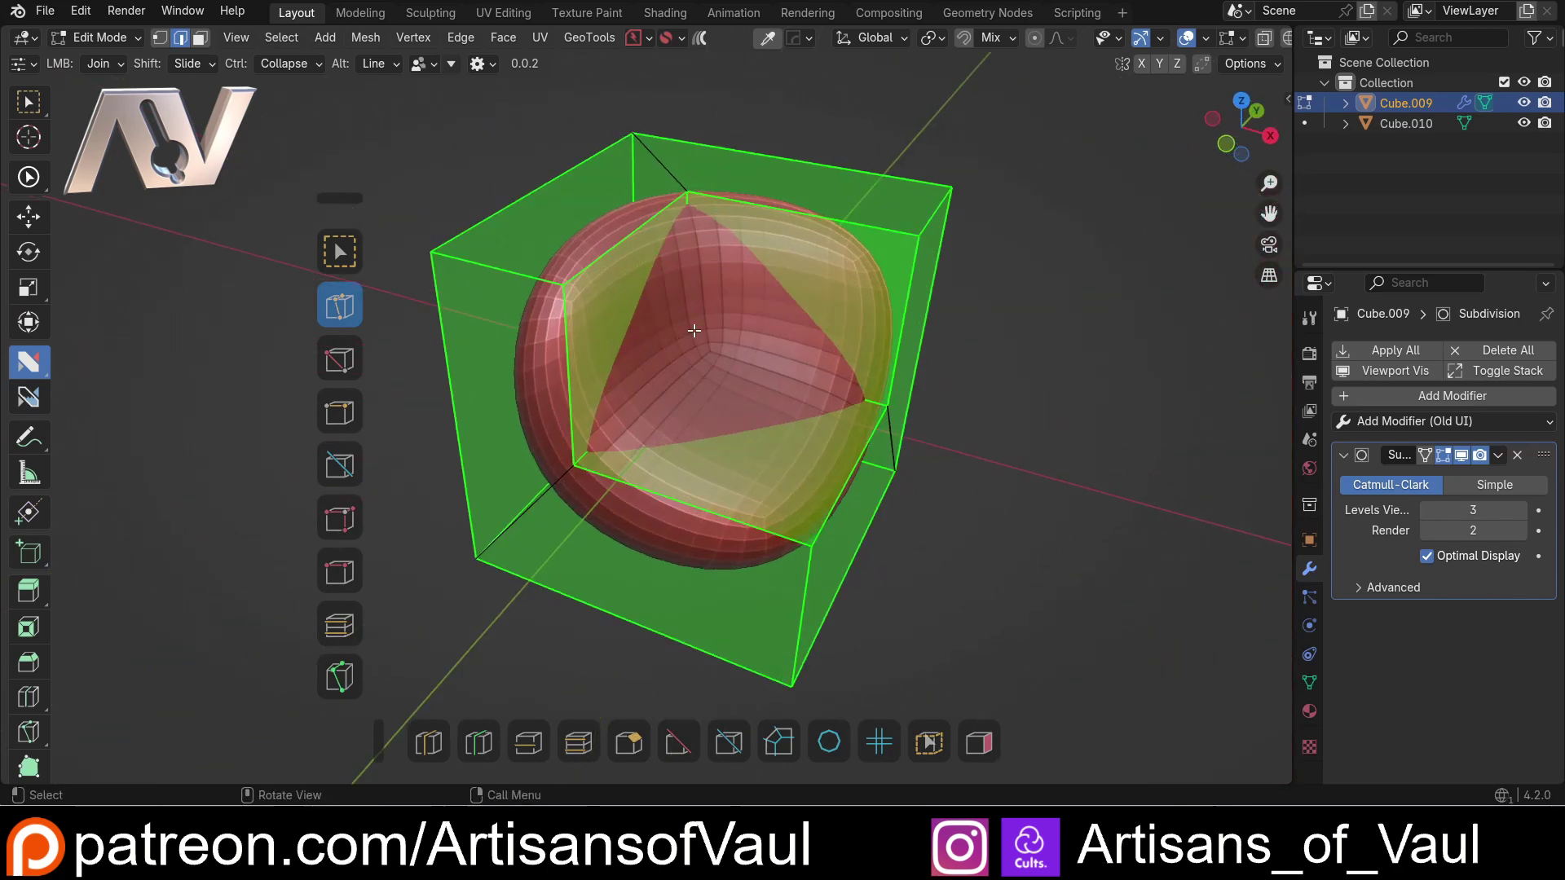
# Return to Object Mode and duplicate the subdivided cube along the negative X axis.
pyautogui.press('Tab')
pyautogui.keyDown('shift'); pyautogui.moveTo(711, 192); pyautogui.dragTo(841, 353, button='middle'); pyautogui.keyUp('shift')
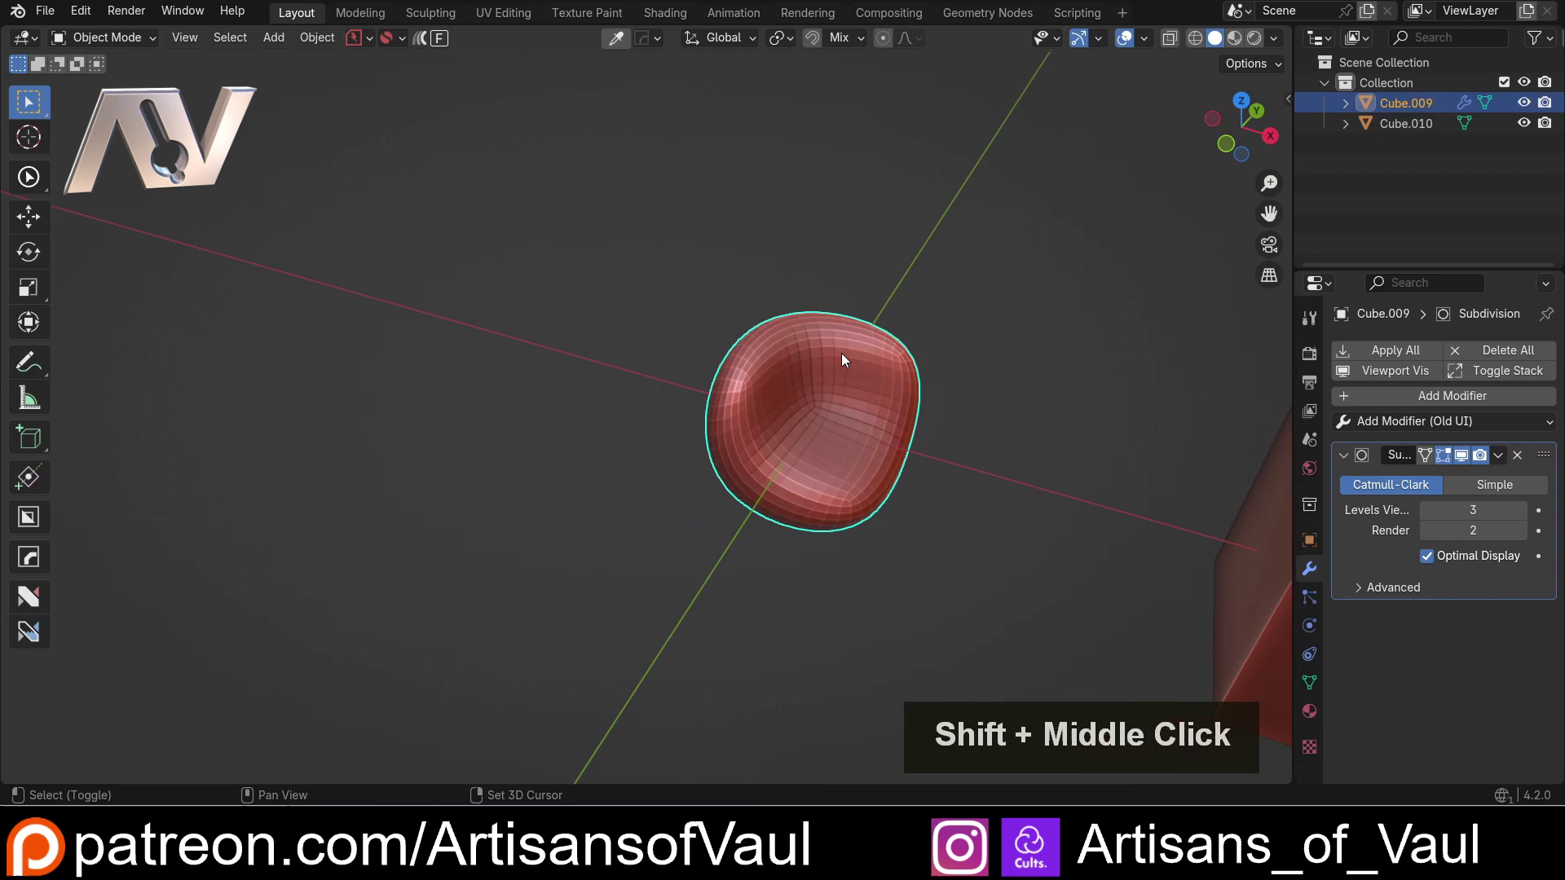
pyautogui.hotkey('shift', 'd')
pyautogui.press('y')
pyautogui.press('x')
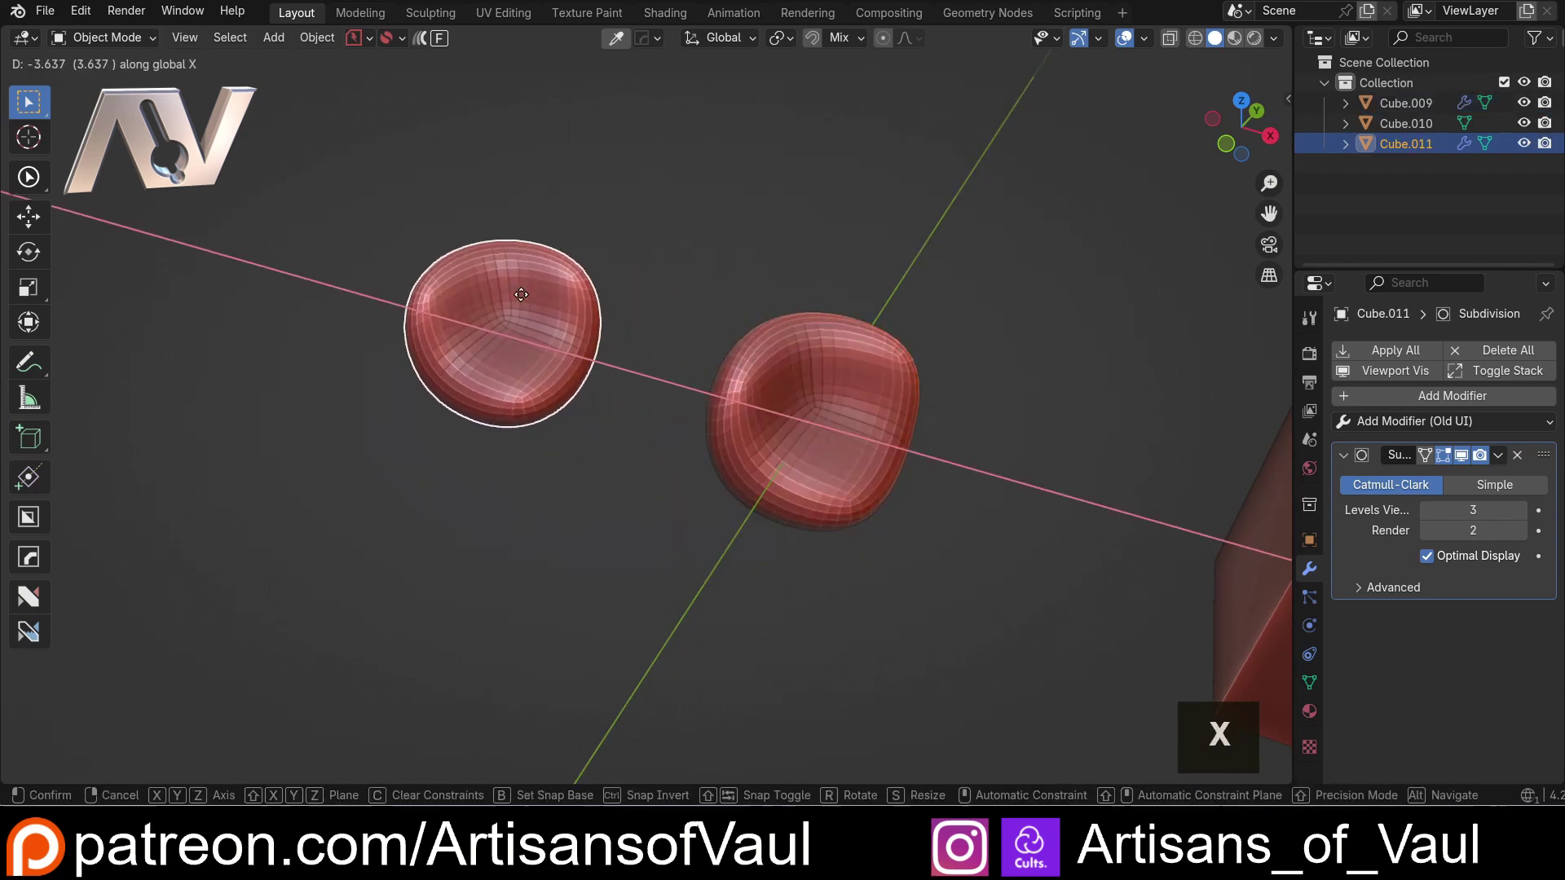
pyautogui.click(503, 306)
pyautogui.scroll(2, 727, 409)
pyautogui.moveTo(727, 409); pyautogui.dragTo(663, 471, button='middle')
# Bevel all edges of the original subdivided cube except the three diagonals, using a 0.110 width and 2 segments.
pyautogui.click(805, 421)
pyautogui.moveTo(805, 421); pyautogui.dragTo(758, 427, button='middle')
pyautogui.scroll(2, 718, 436)
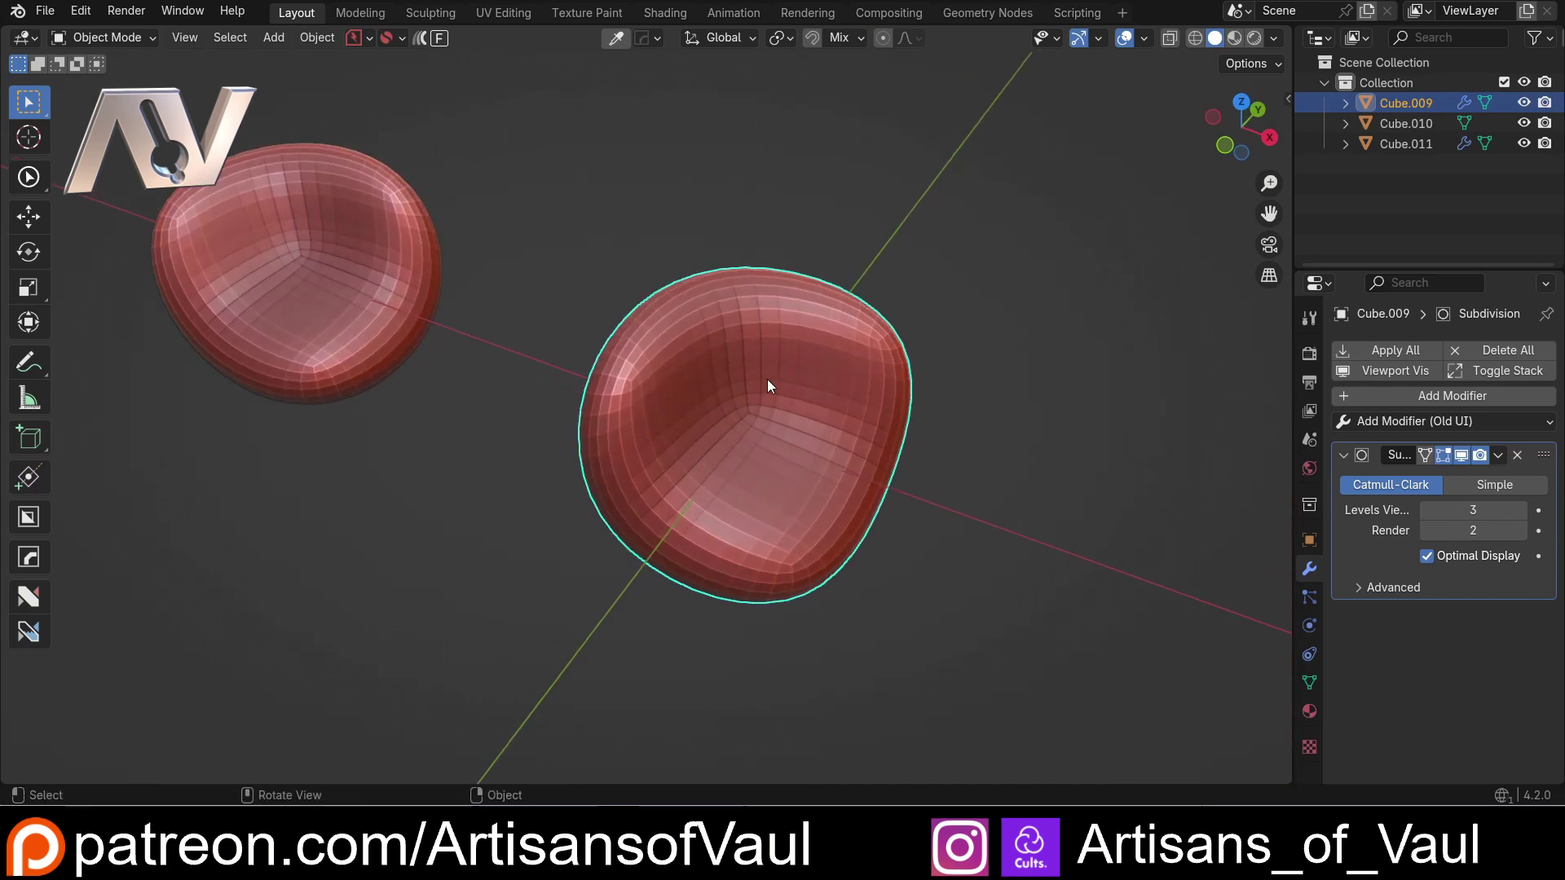
pyautogui.press('Tab')
pyautogui.click(762, 497)
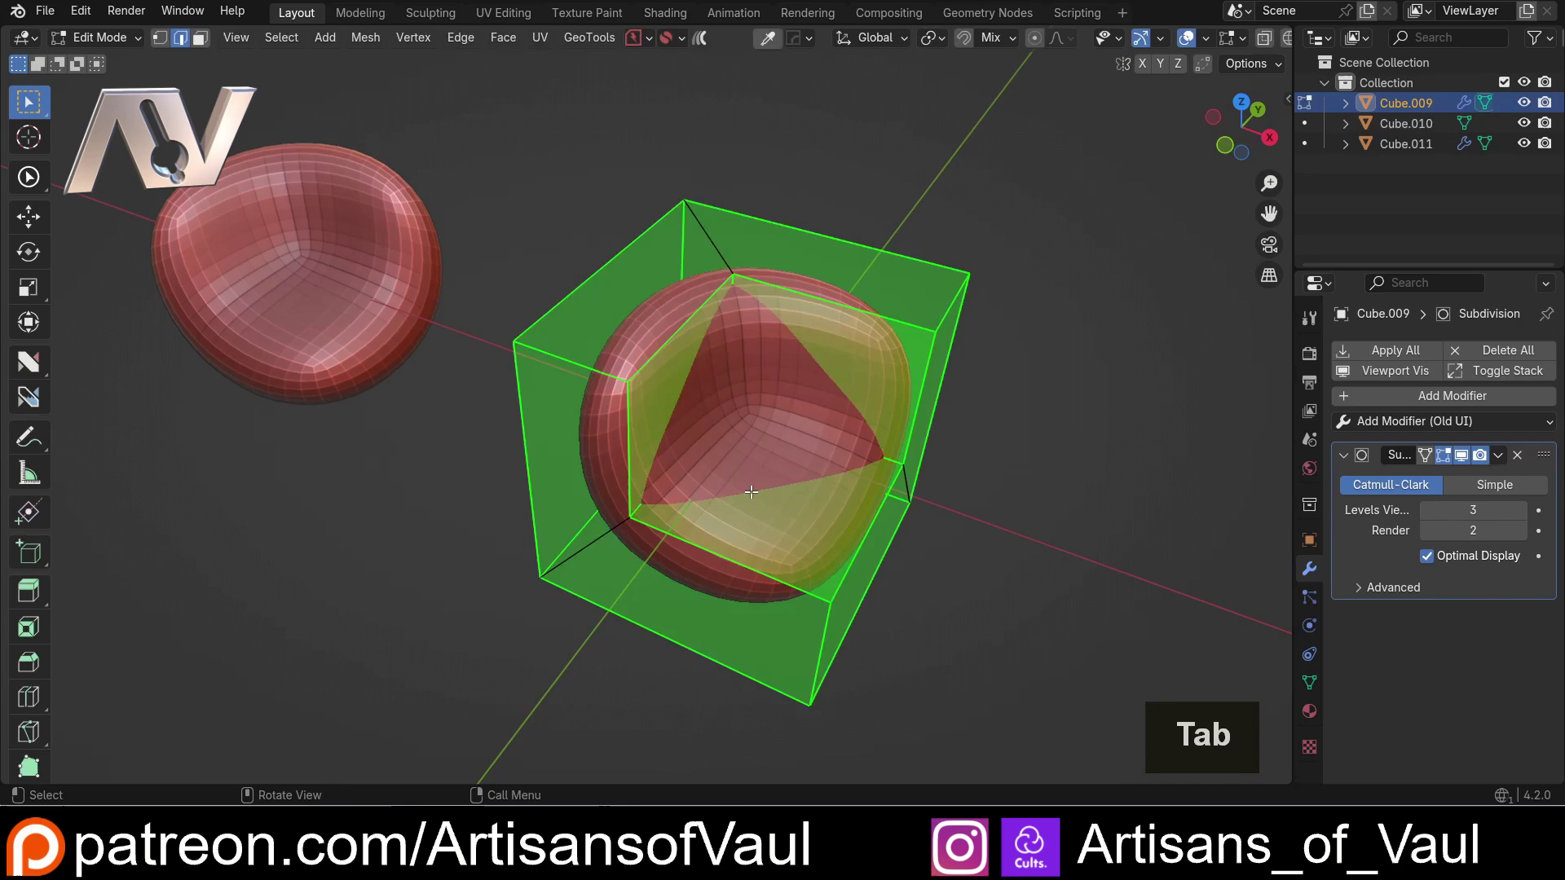
pyautogui.moveTo(751, 492); pyautogui.dragTo(667, 354, button='middle')
pyautogui.scroll(2, 699, 367)
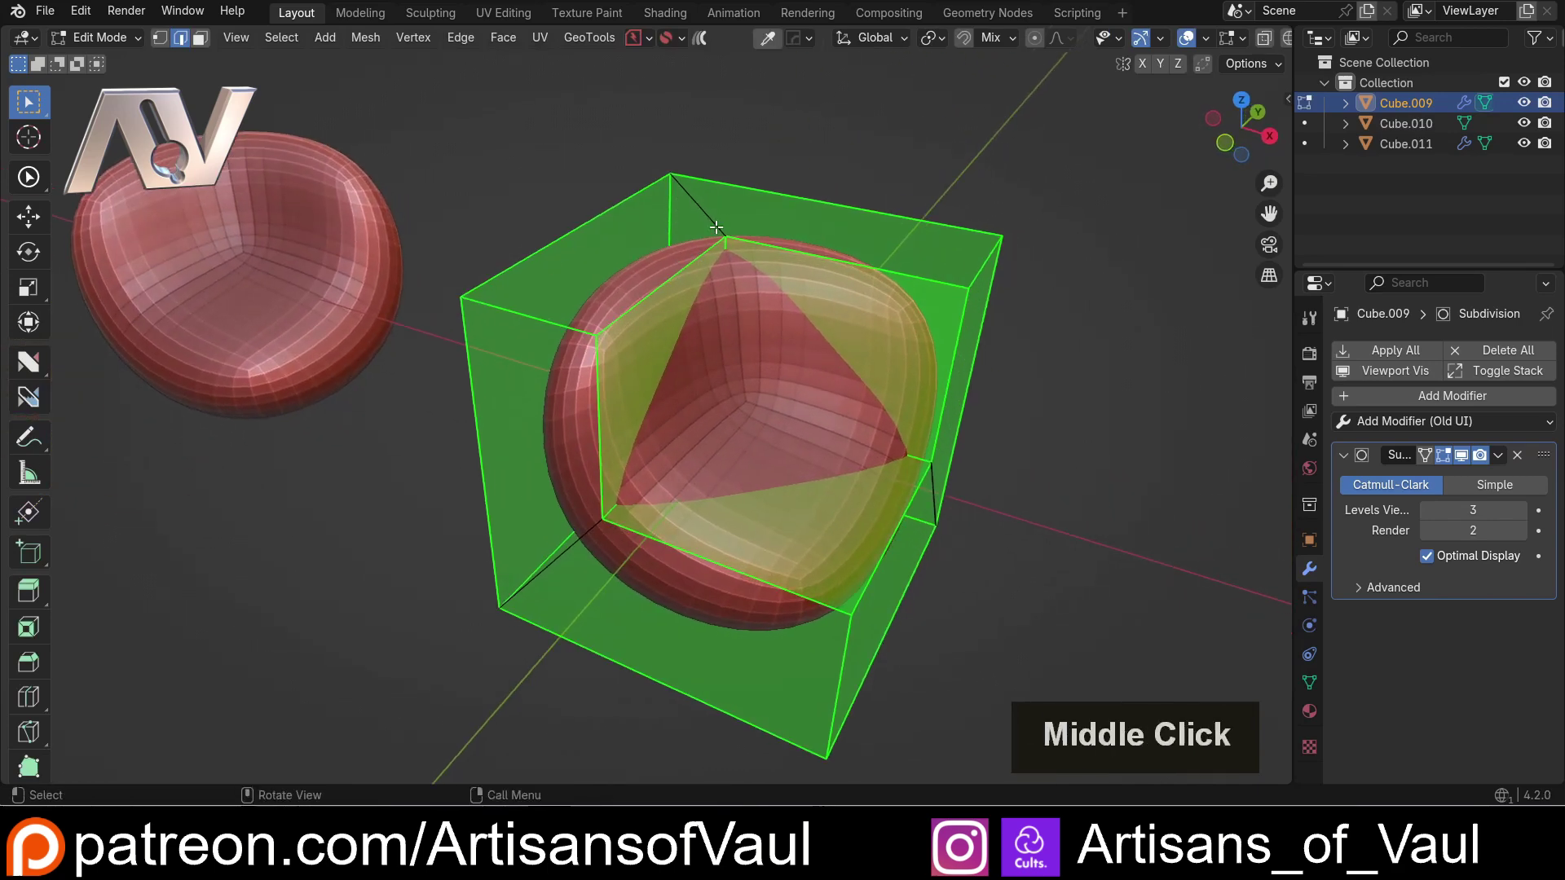
pyautogui.press('ctrl')
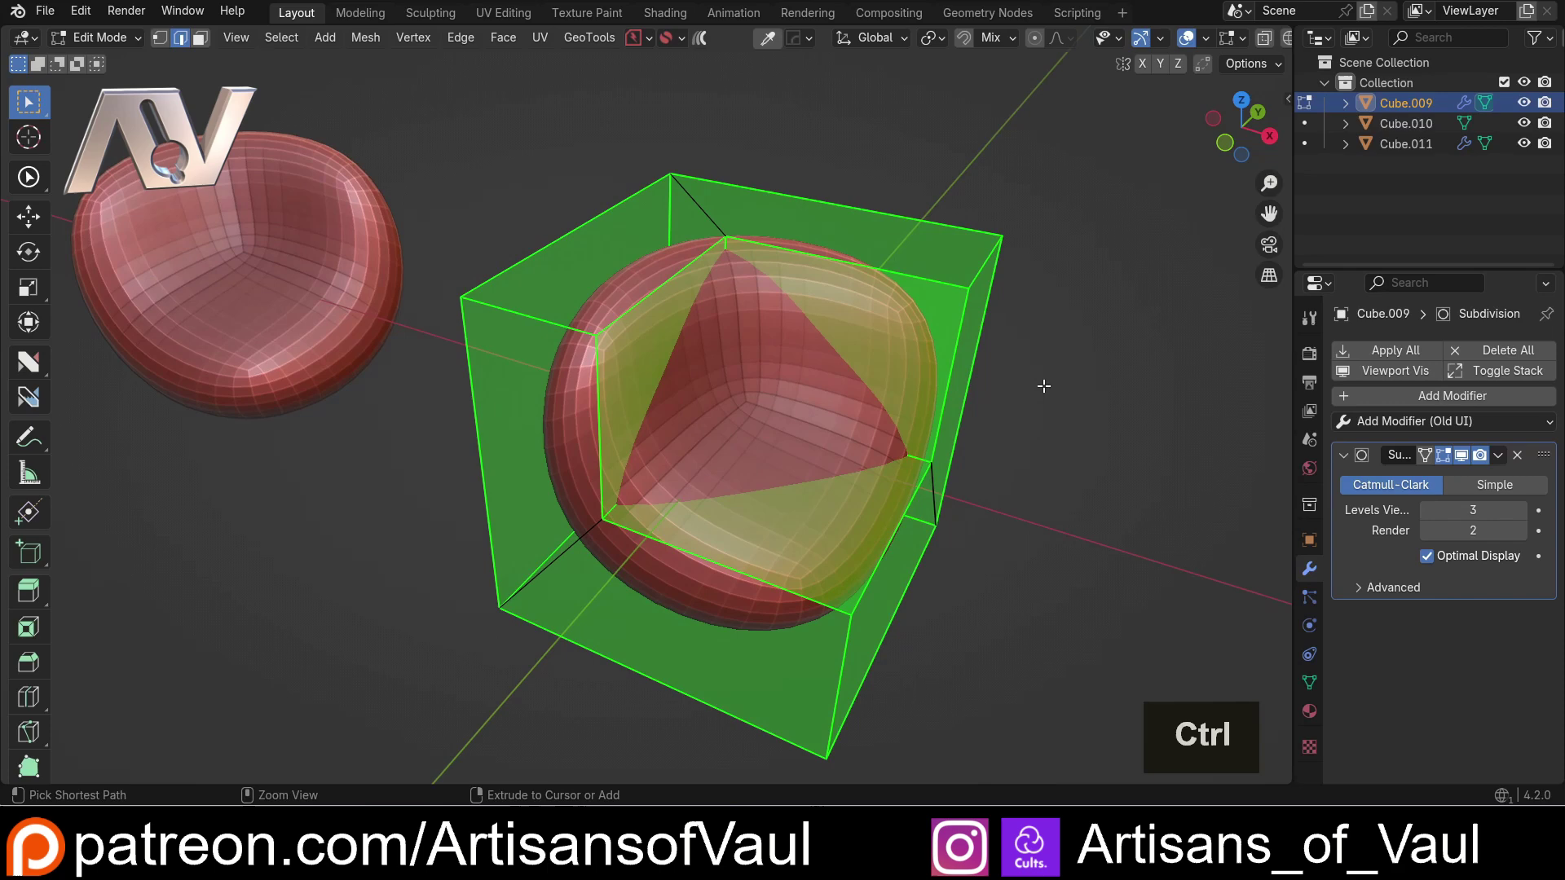
pyautogui.hotkey('ctrl', 'b')
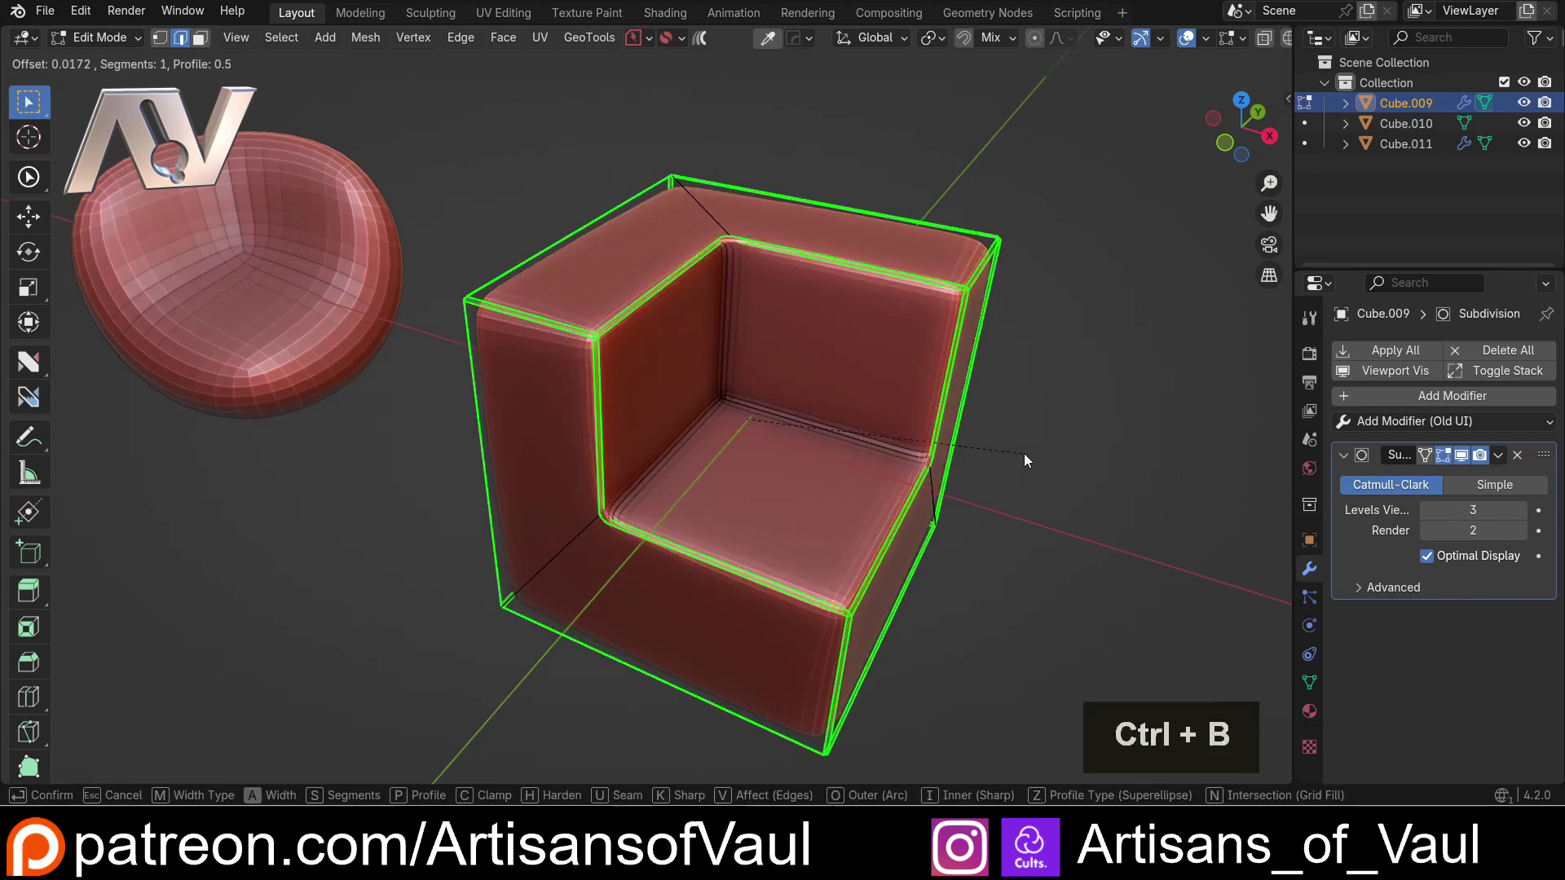
pyautogui.scroll(1, 1044, 459)
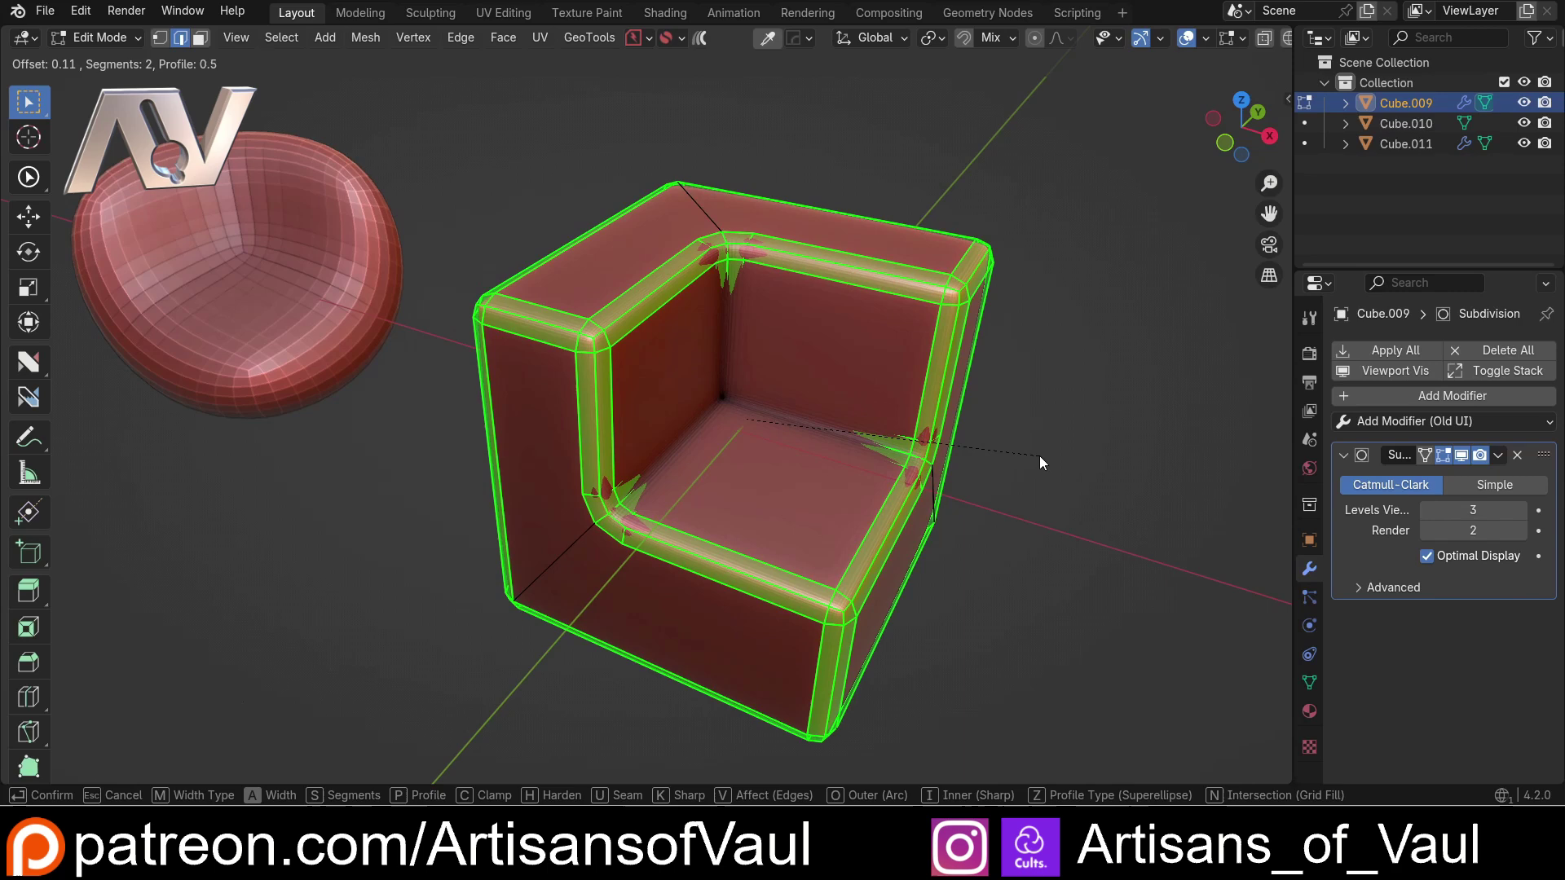
pyautogui.click(1039, 461)
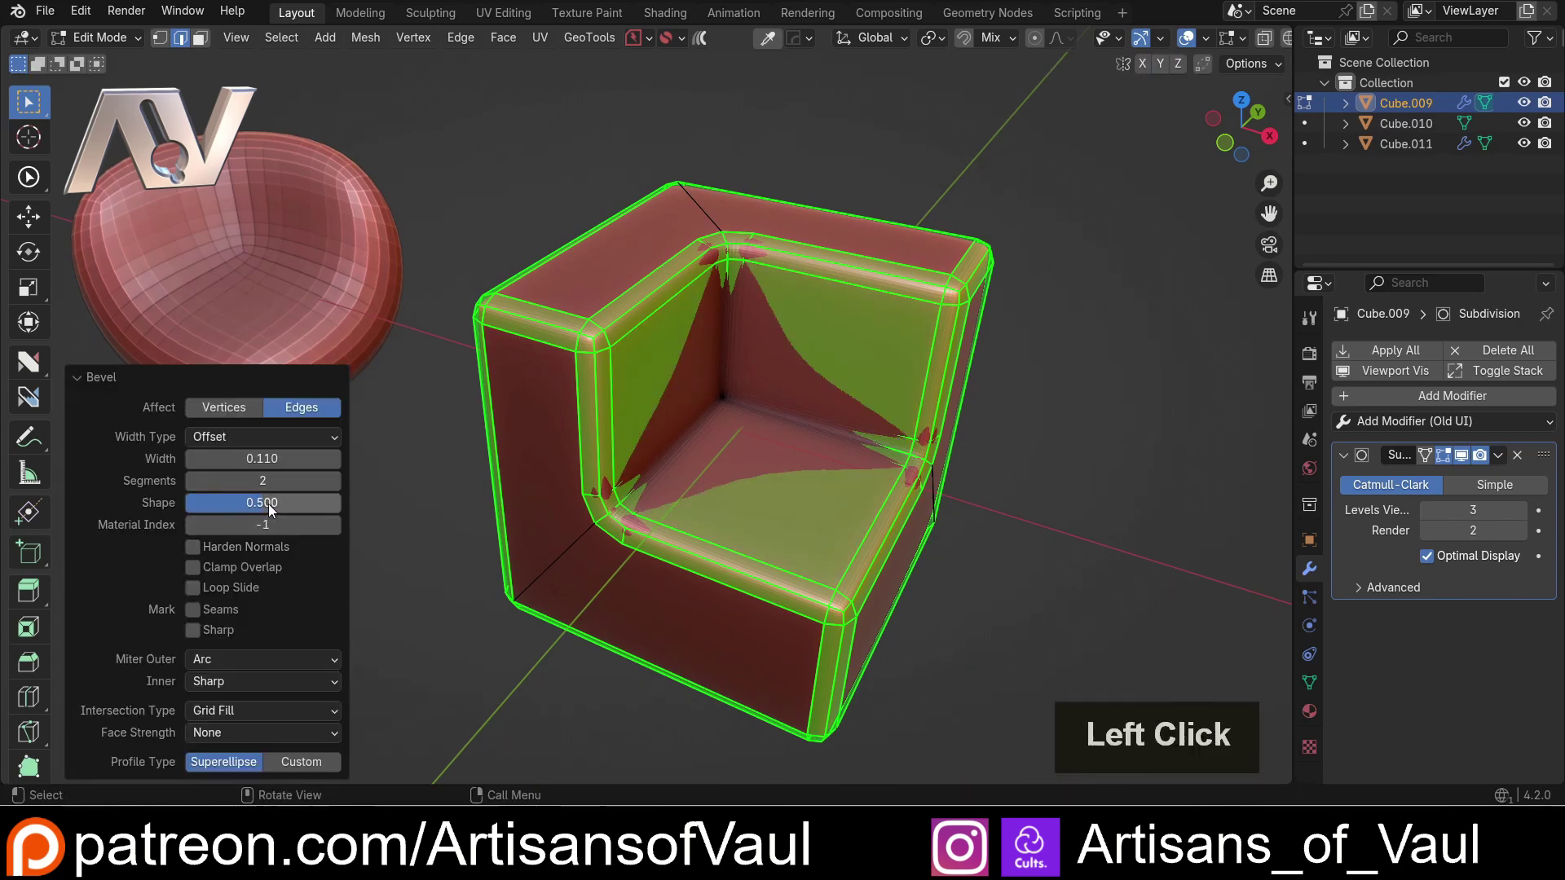
# Set the bevel's shape to 1.000 and return to Object Mode.
pyautogui.write('1')
pyautogui.press('Return')
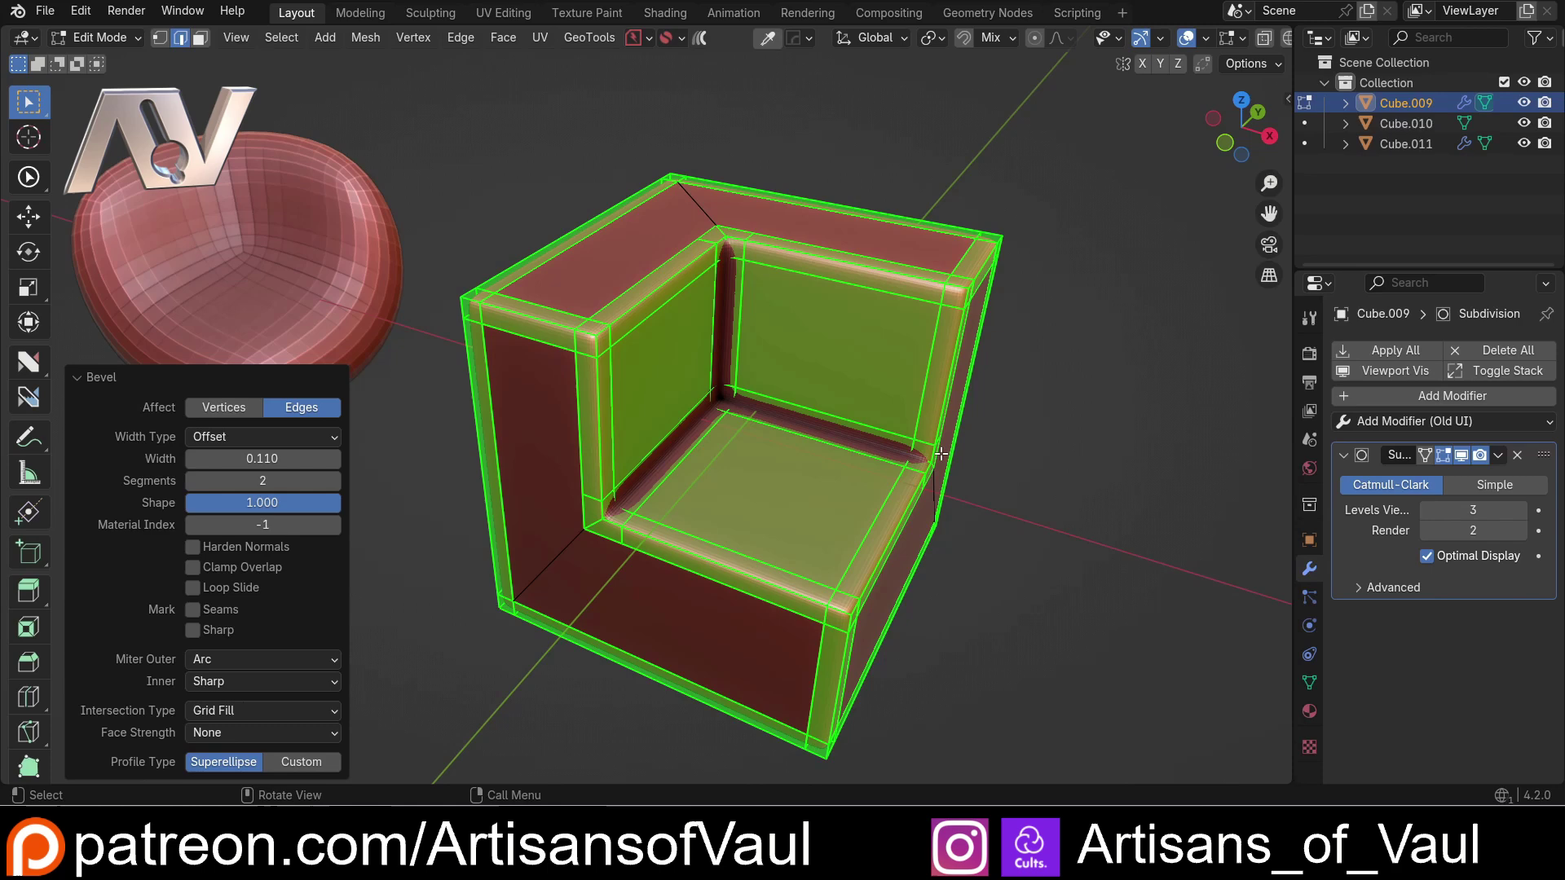
pyautogui.moveTo(725, 374); pyautogui.dragTo(825, 395, button='middle')
pyautogui.press('Tab')
pyautogui.click(802, 186)
pyautogui.scroll(-3, 838, 307)
pyautogui.click(719, 432)
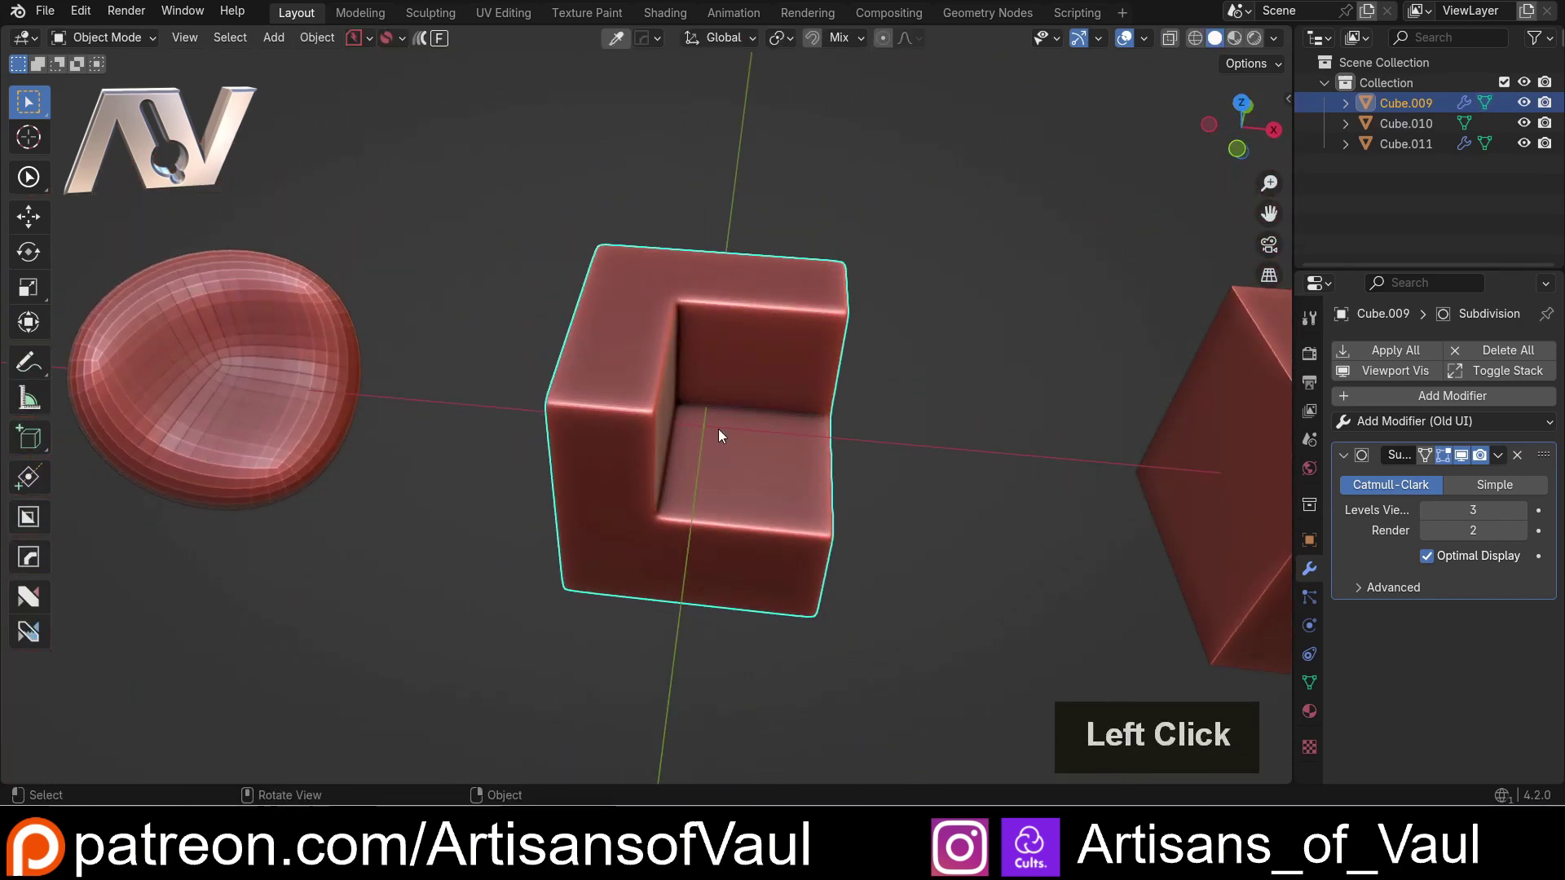
pyautogui.keyDown('shift'); pyautogui.moveTo(718, 432); pyautogui.dragTo(656, 451, button='middle'); pyautogui.keyUp('shift')
pyautogui.keyDown('shift'); pyautogui.moveTo(945, 447); pyautogui.dragTo(627, 454, button='middle'); pyautogui.keyUp('shift')
# Edit the sharp notched copy without subdivision and deselect only its three diagonal connecting edges.
pyautogui.click(893, 484)
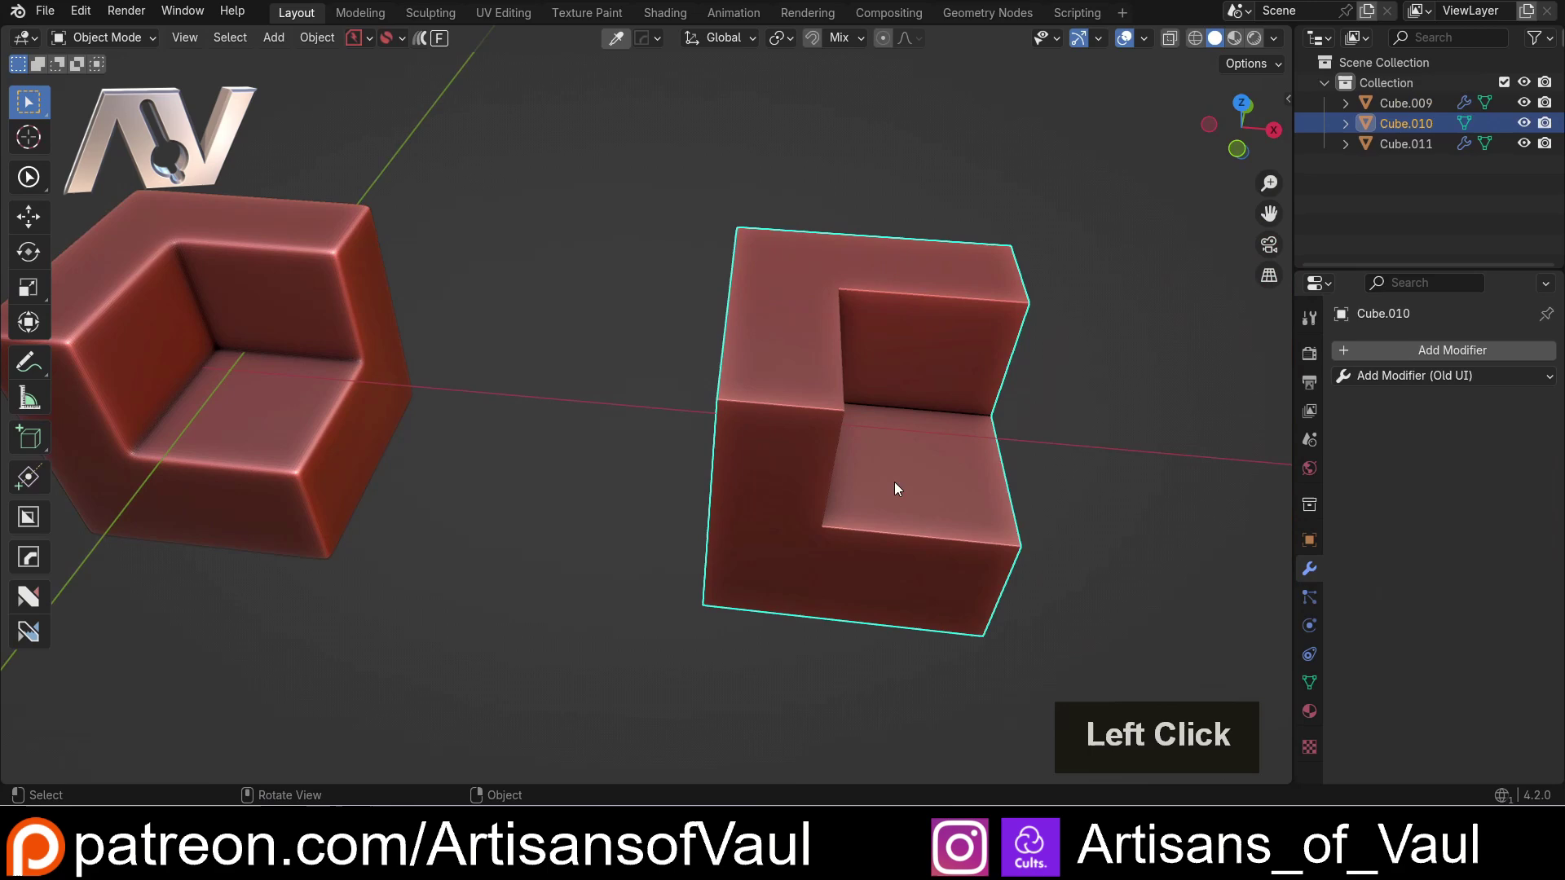
pyautogui.moveTo(893, 484); pyautogui.dragTo(819, 457, button='middle')
pyautogui.scroll(3, 653, 426)
pyautogui.keyDown('shift'); pyautogui.moveTo(653, 426); pyautogui.dragTo(608, 423, button='middle'); pyautogui.keyUp('shift')
pyautogui.scroll(3, 600, 412)
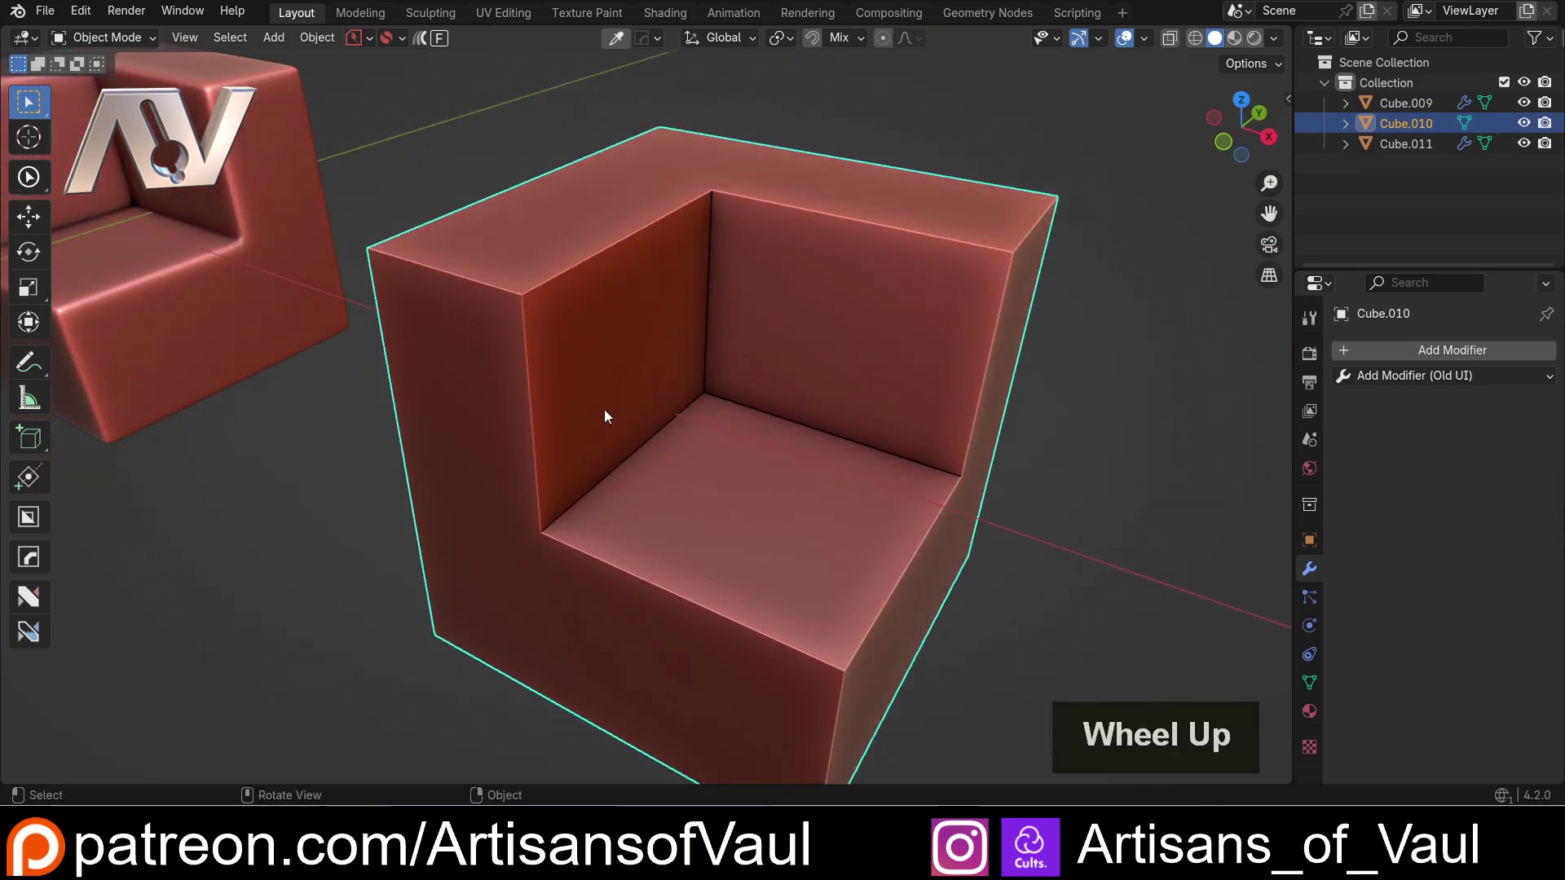
pyautogui.press('Tab')
pyautogui.click(633, 512)
pyautogui.keyDown('shift'); pyautogui.click(685, 158); pyautogui.keyUp('shift')
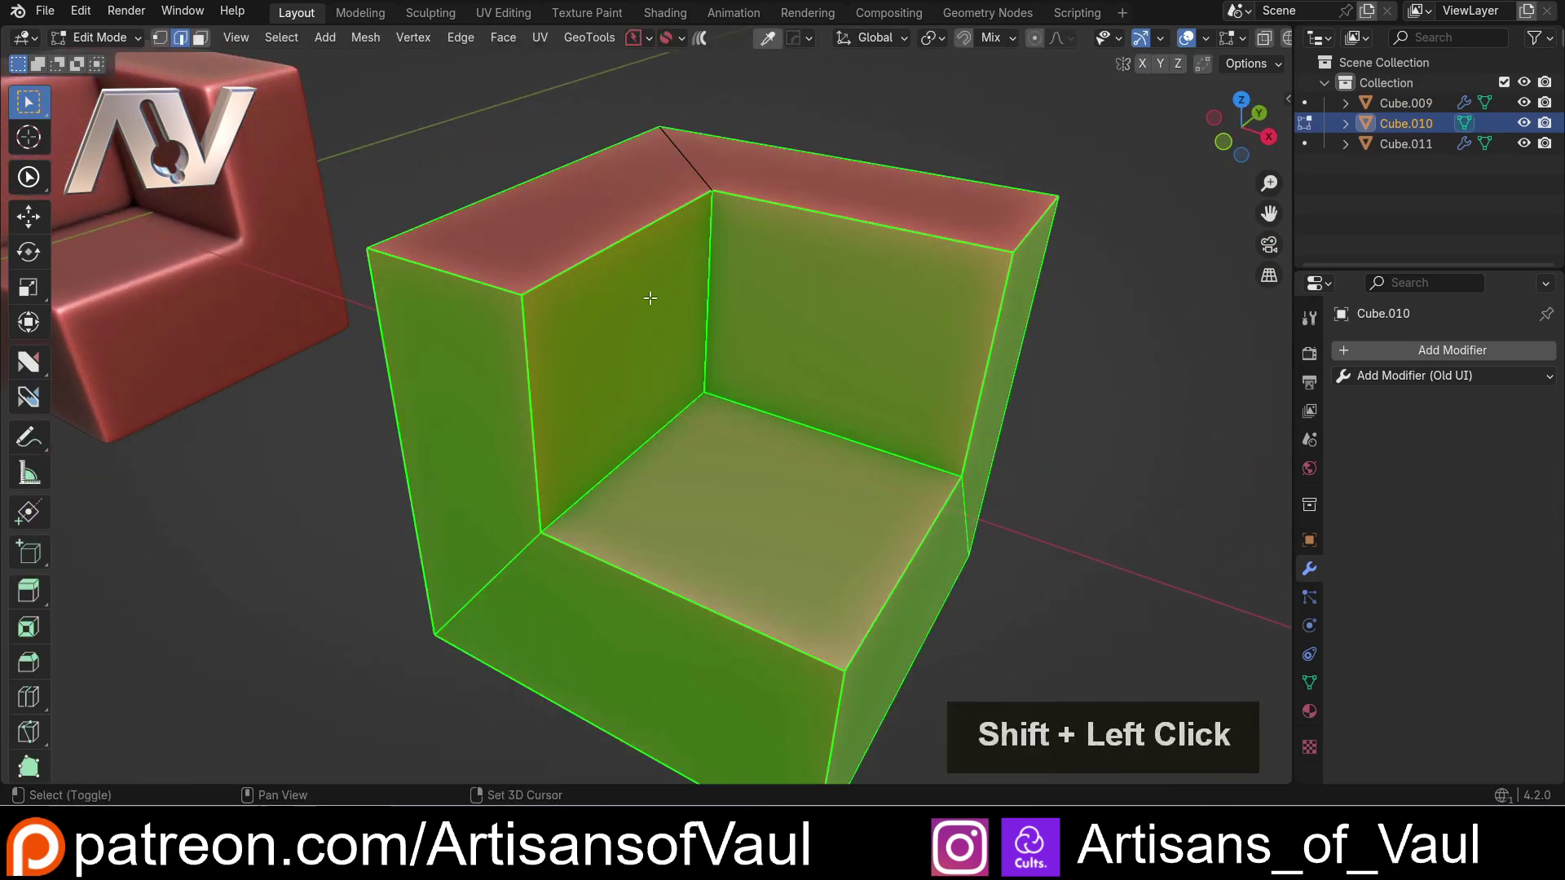
pyautogui.click(513, 560)
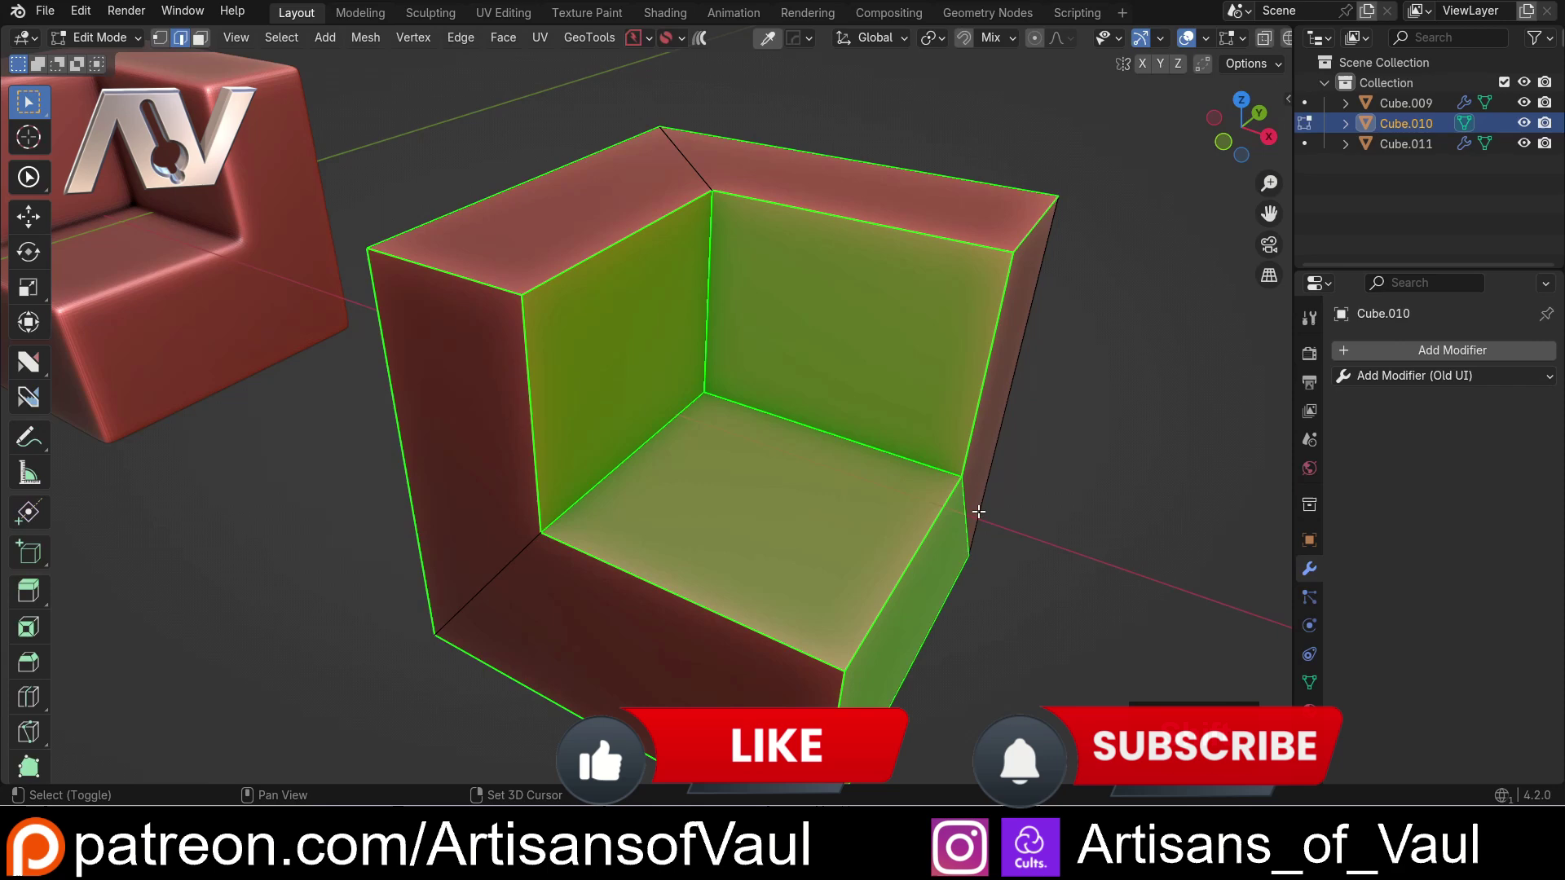
pyautogui.keyDown('shift'); pyautogui.click(967, 513); pyautogui.keyUp('shift')
pyautogui.keyDown('shift'); pyautogui.click(967, 514); pyautogui.keyUp('shift')
pyautogui.scroll(-3, 592, 448)
pyautogui.moveTo(592, 447); pyautogui.dragTo(594, 427, button='middle')
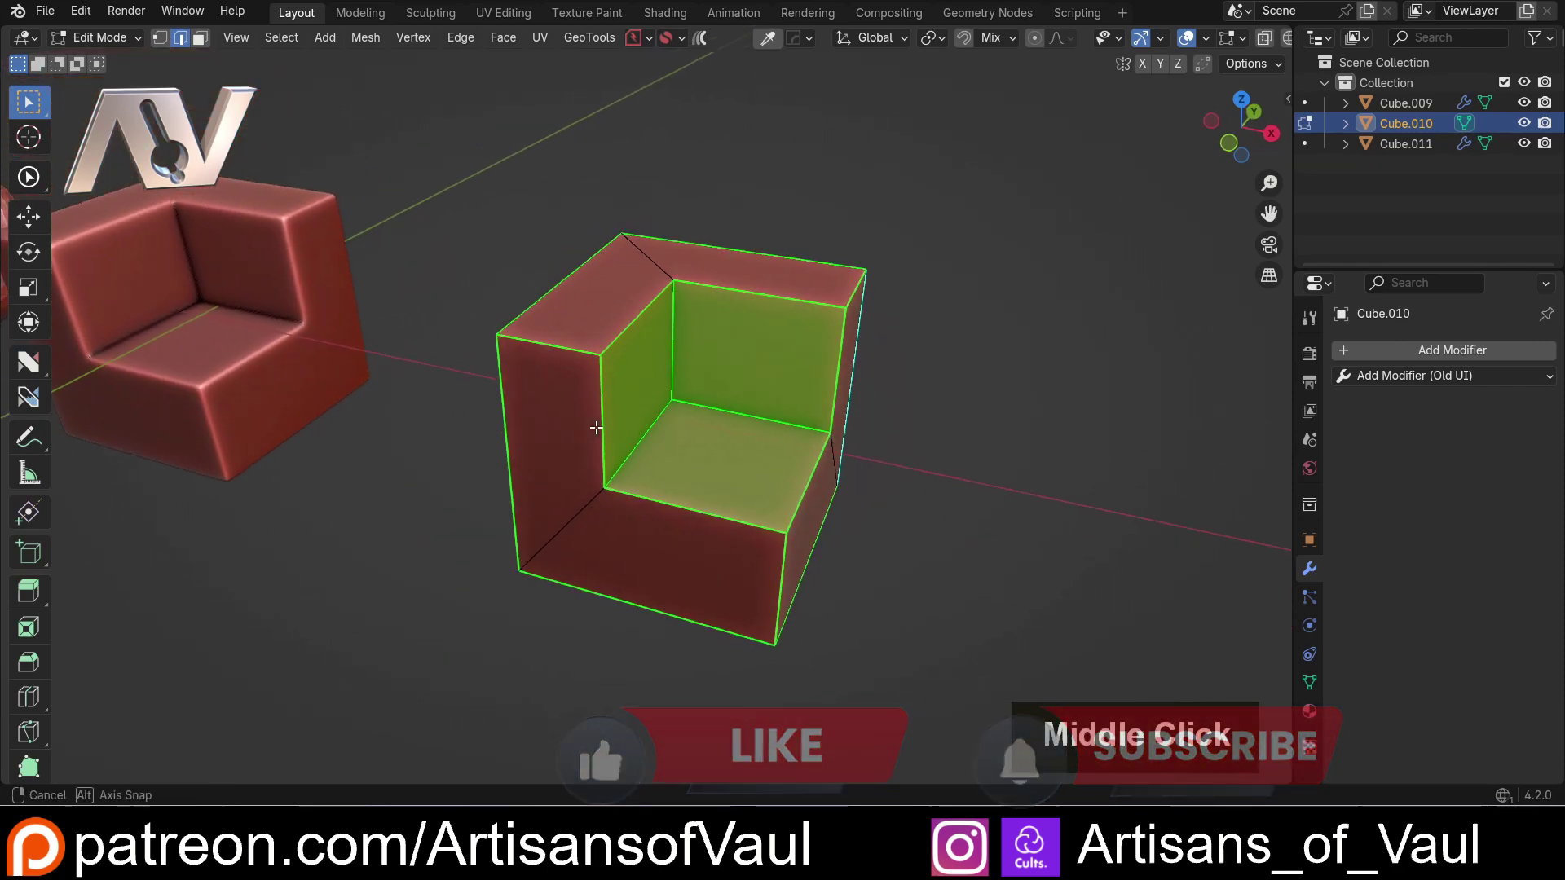
# Bevel the selected edges of the sharp notched copy at a 0.223 width with 2 segments.
pyautogui.scroll(3, 716, 343)
pyautogui.moveTo(661, 324); pyautogui.dragTo(741, 378, button='middle')
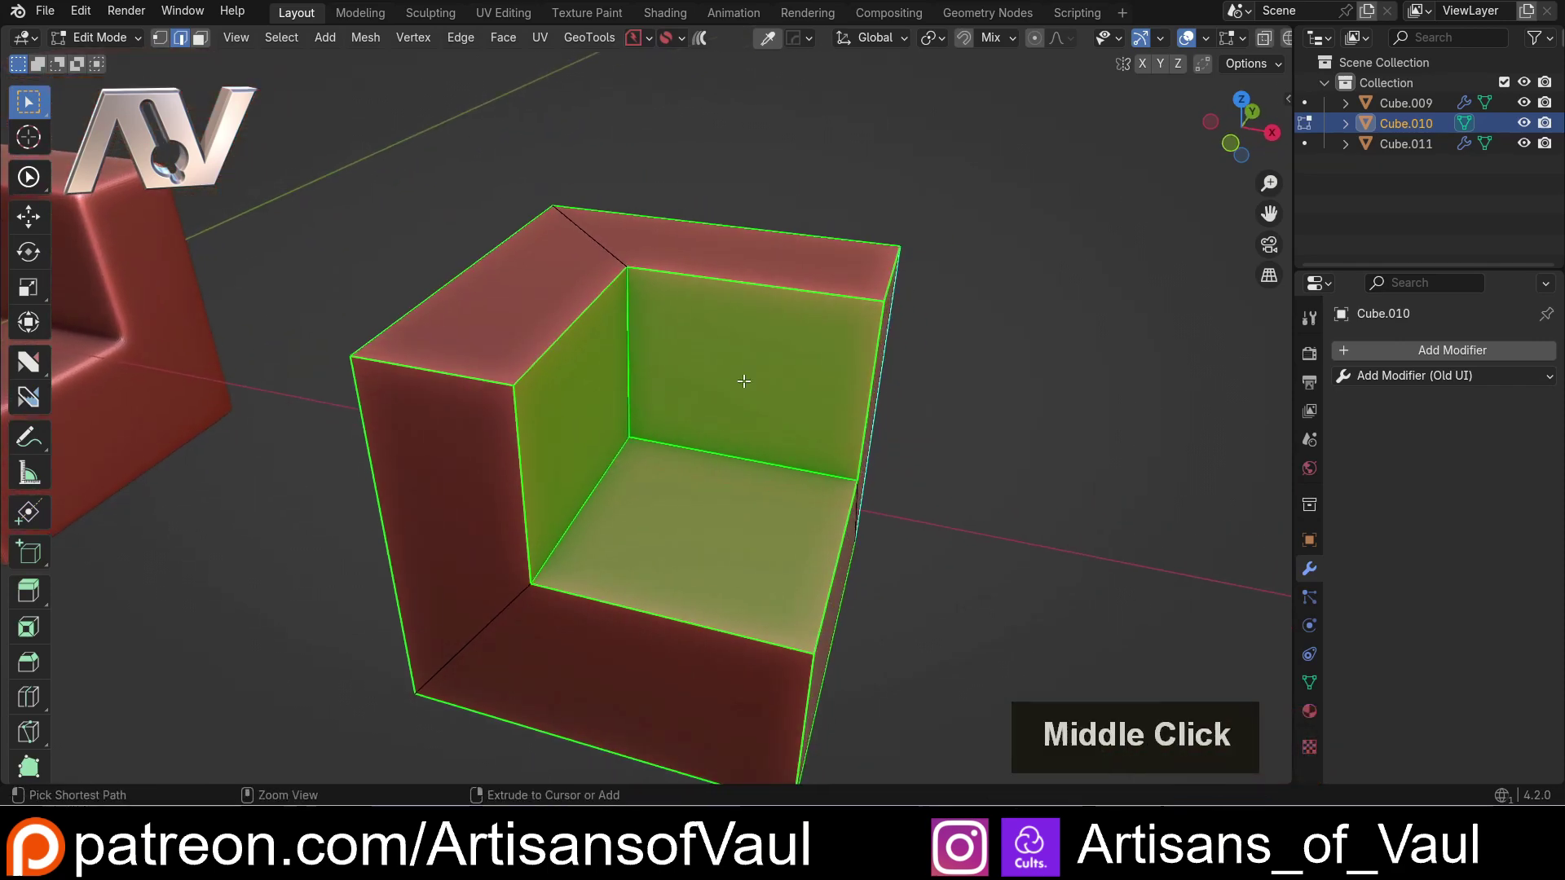
pyautogui.hotkey('ctrl', 'b')
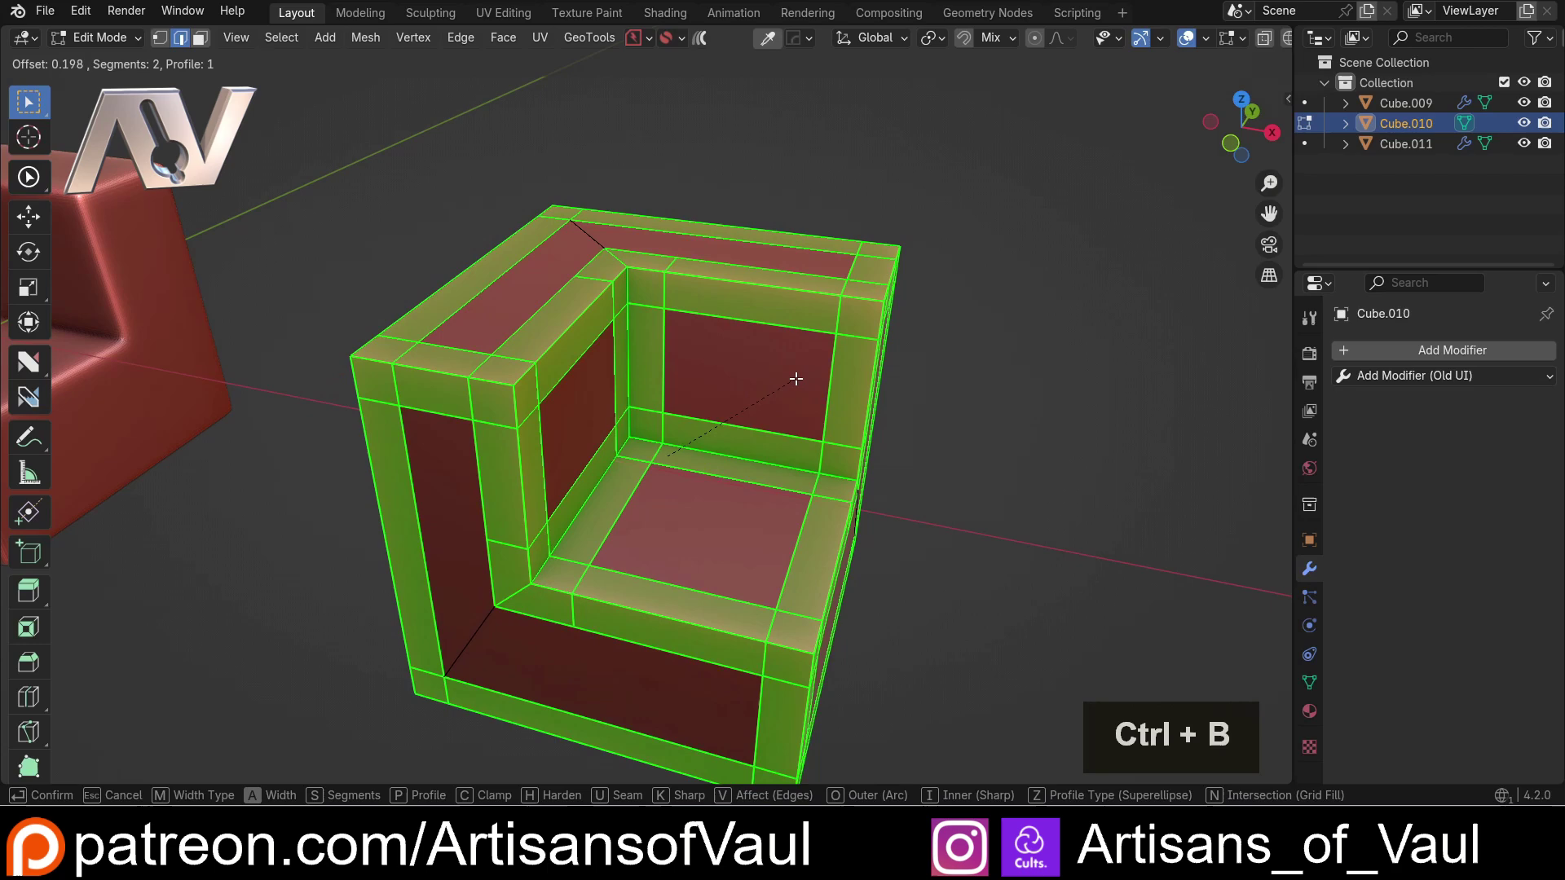
pyautogui.click(677, 317)
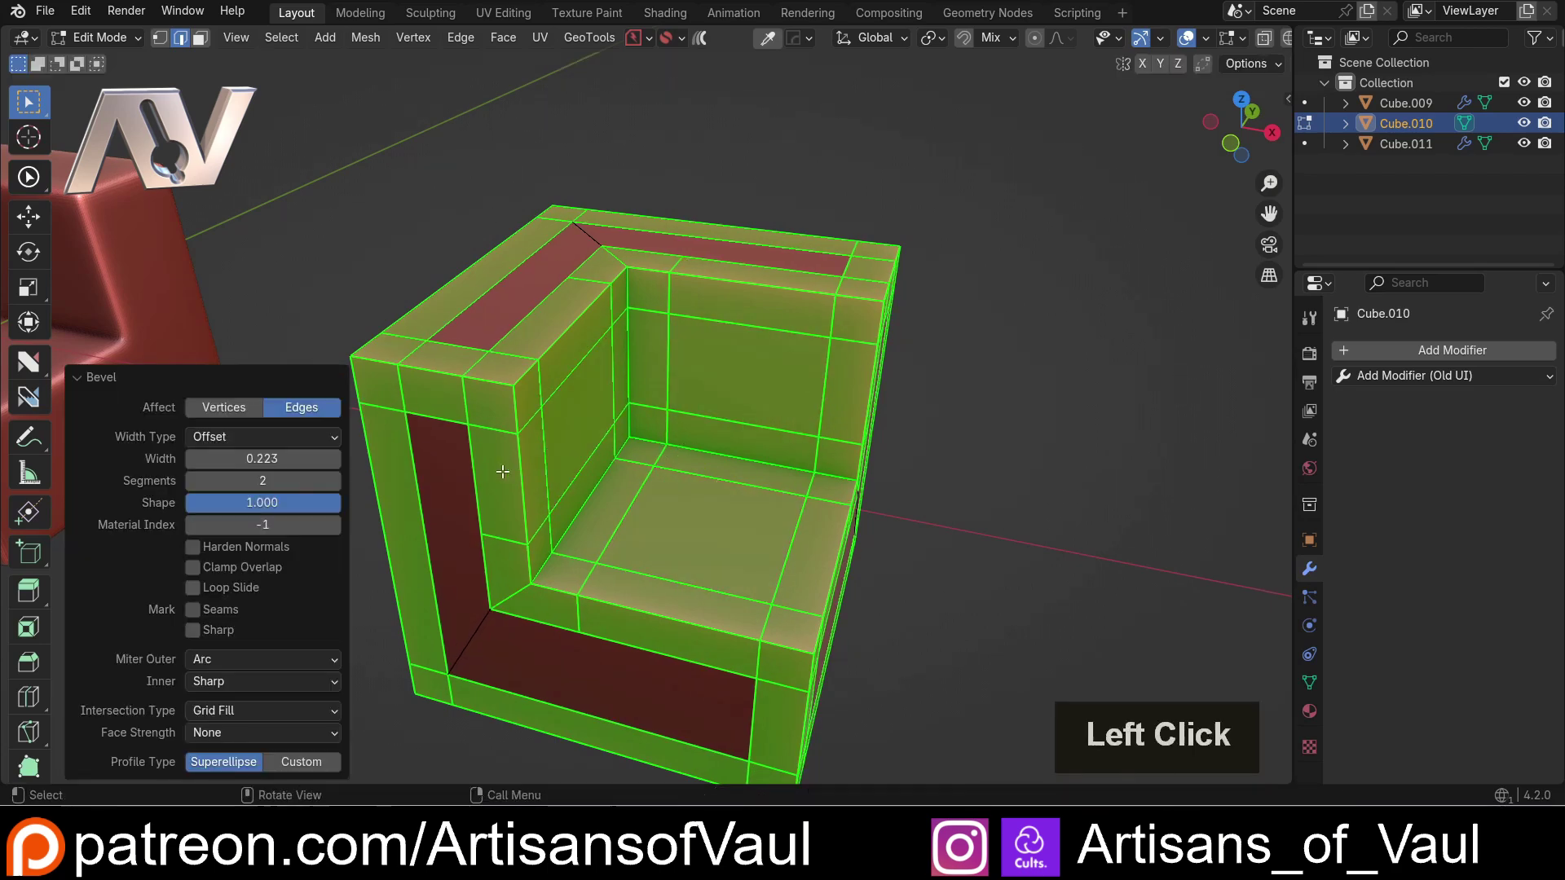
# Set the bevel's shape to 0.500 and its segments to 7 to round the edges.
pyautogui.keyDown('shift'); pyautogui.moveTo(503, 471); pyautogui.dragTo(715, 340, button='middle'); pyautogui.keyUp('shift')
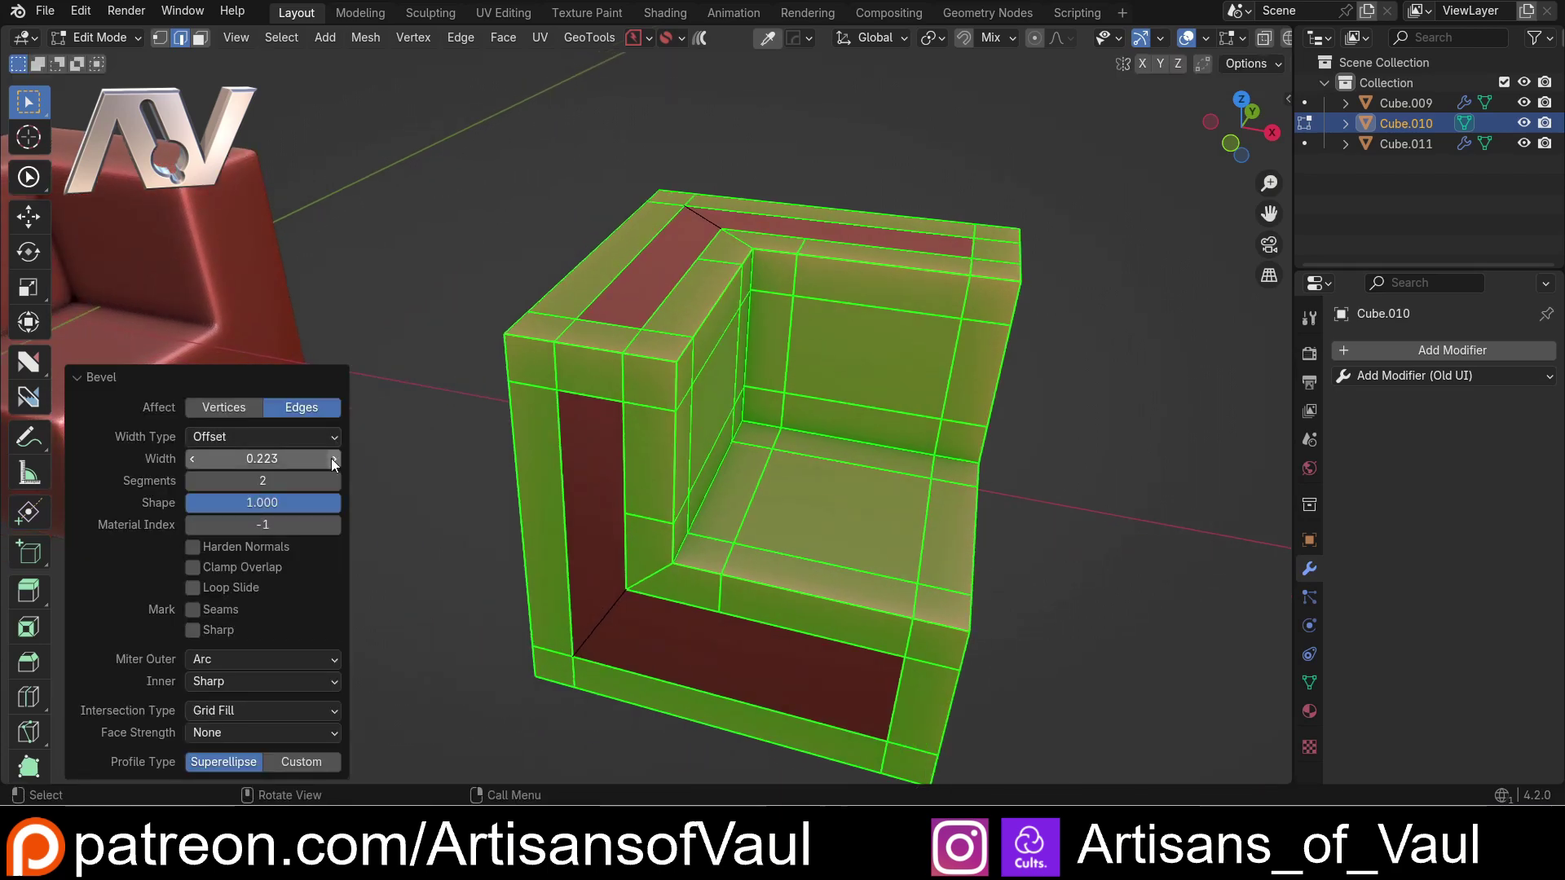
pyautogui.click(297, 496)
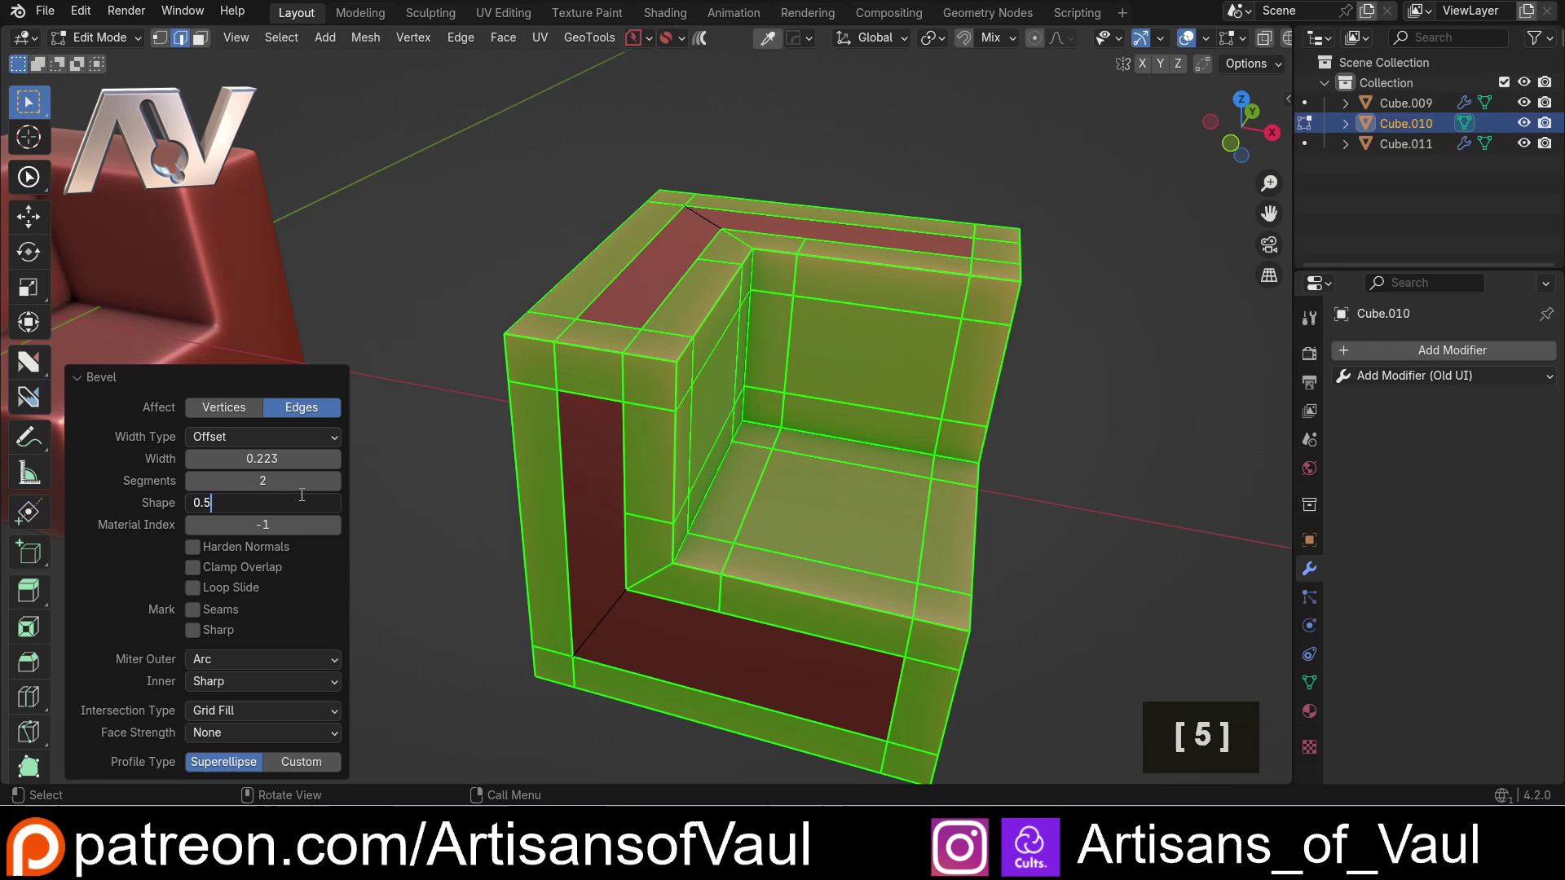
pyautogui.write('0.5')
pyautogui.press('Return')
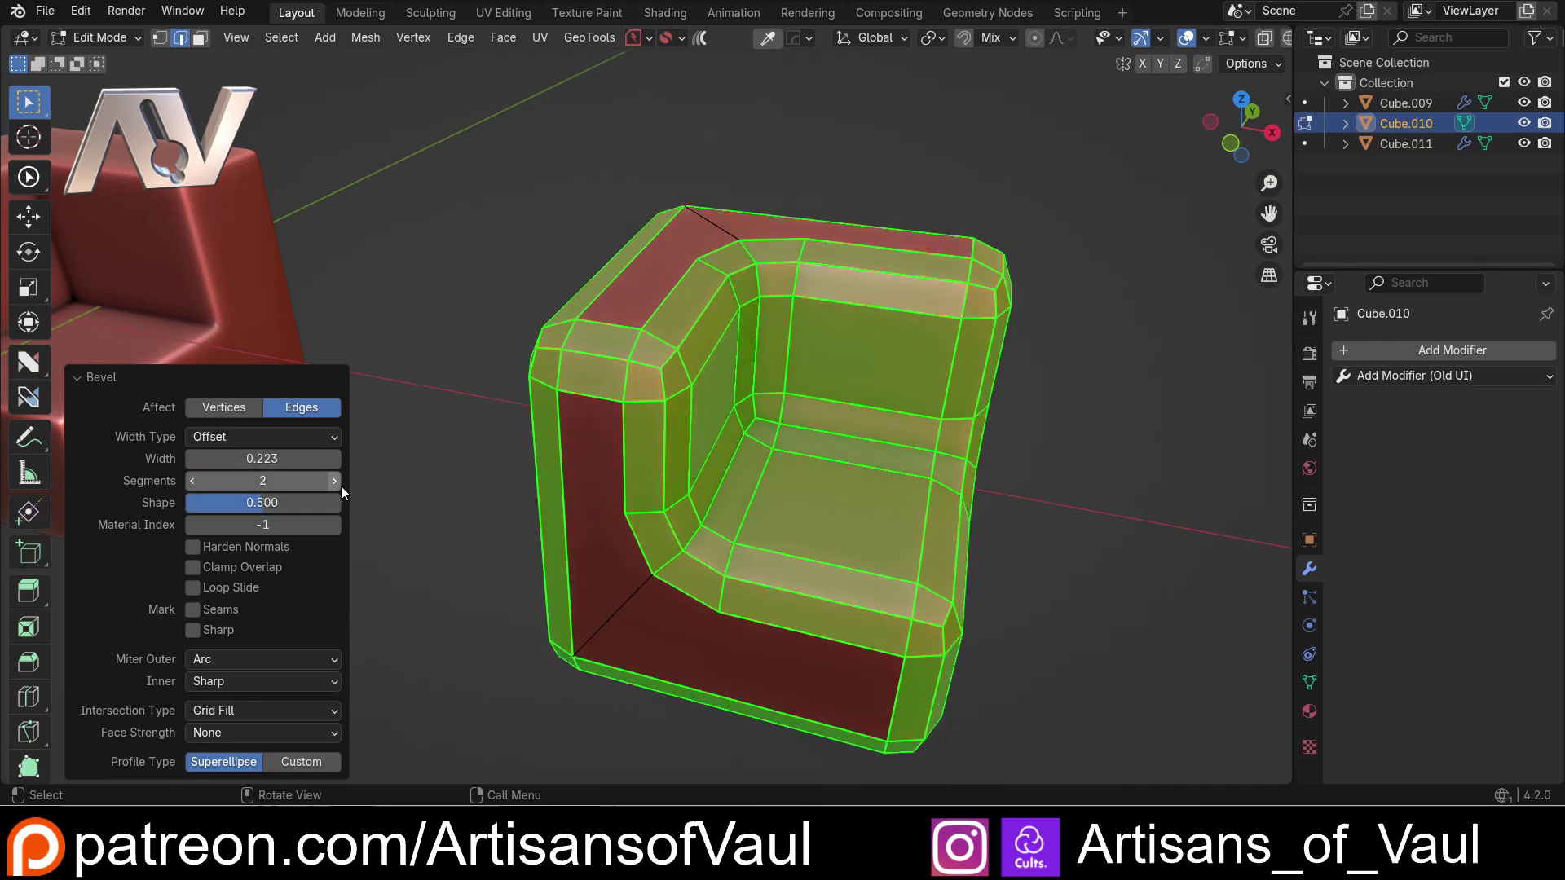
pyautogui.click(332, 480)
pyautogui.doubleClick(333, 480)
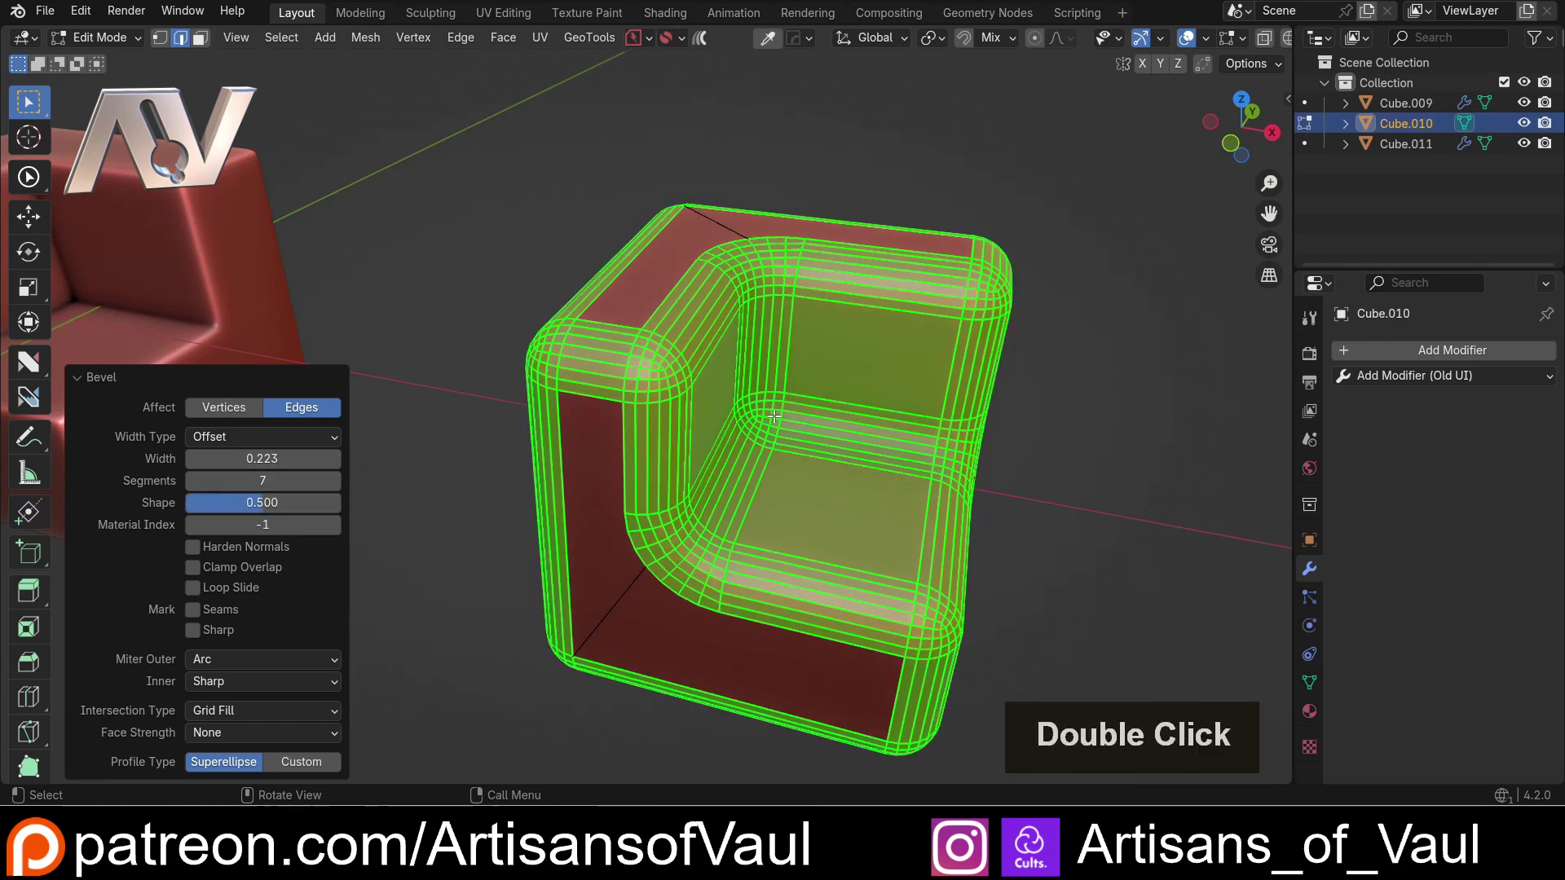
# Try the Sharp outer miter on the bevel, inspect its corners, and set the outer miter back to Arc.
pyautogui.moveTo(773, 416); pyautogui.dragTo(799, 464, button='middle')
pyautogui.click(287, 660)
pyautogui.click(272, 686)
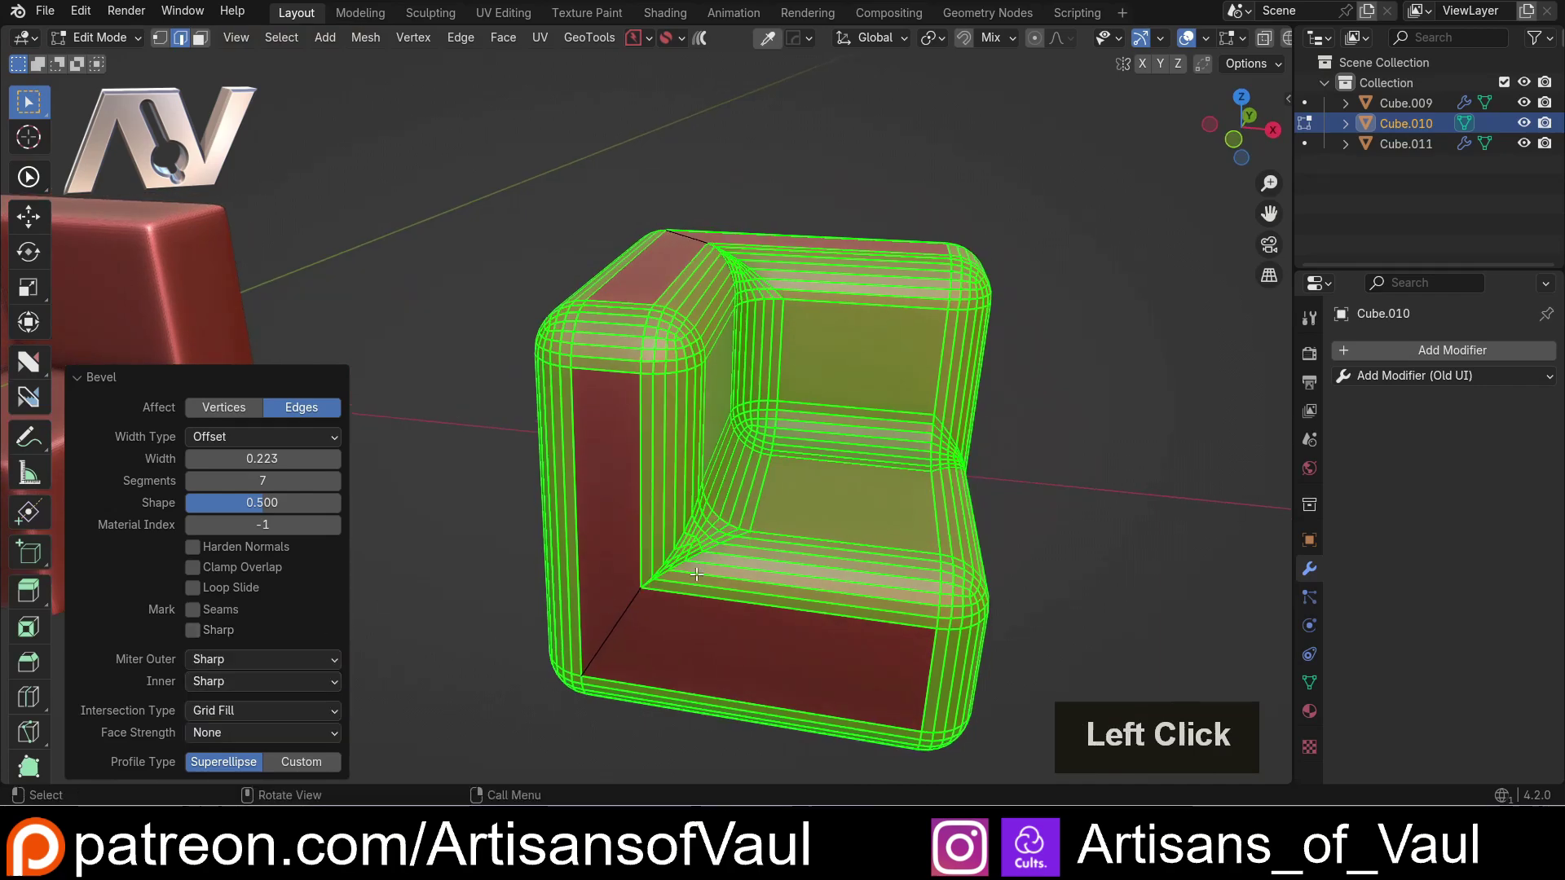
pyautogui.moveTo(696, 574); pyautogui.dragTo(611, 578, button='middle')
pyautogui.scroll(2, 617, 582)
pyautogui.click(261, 659)
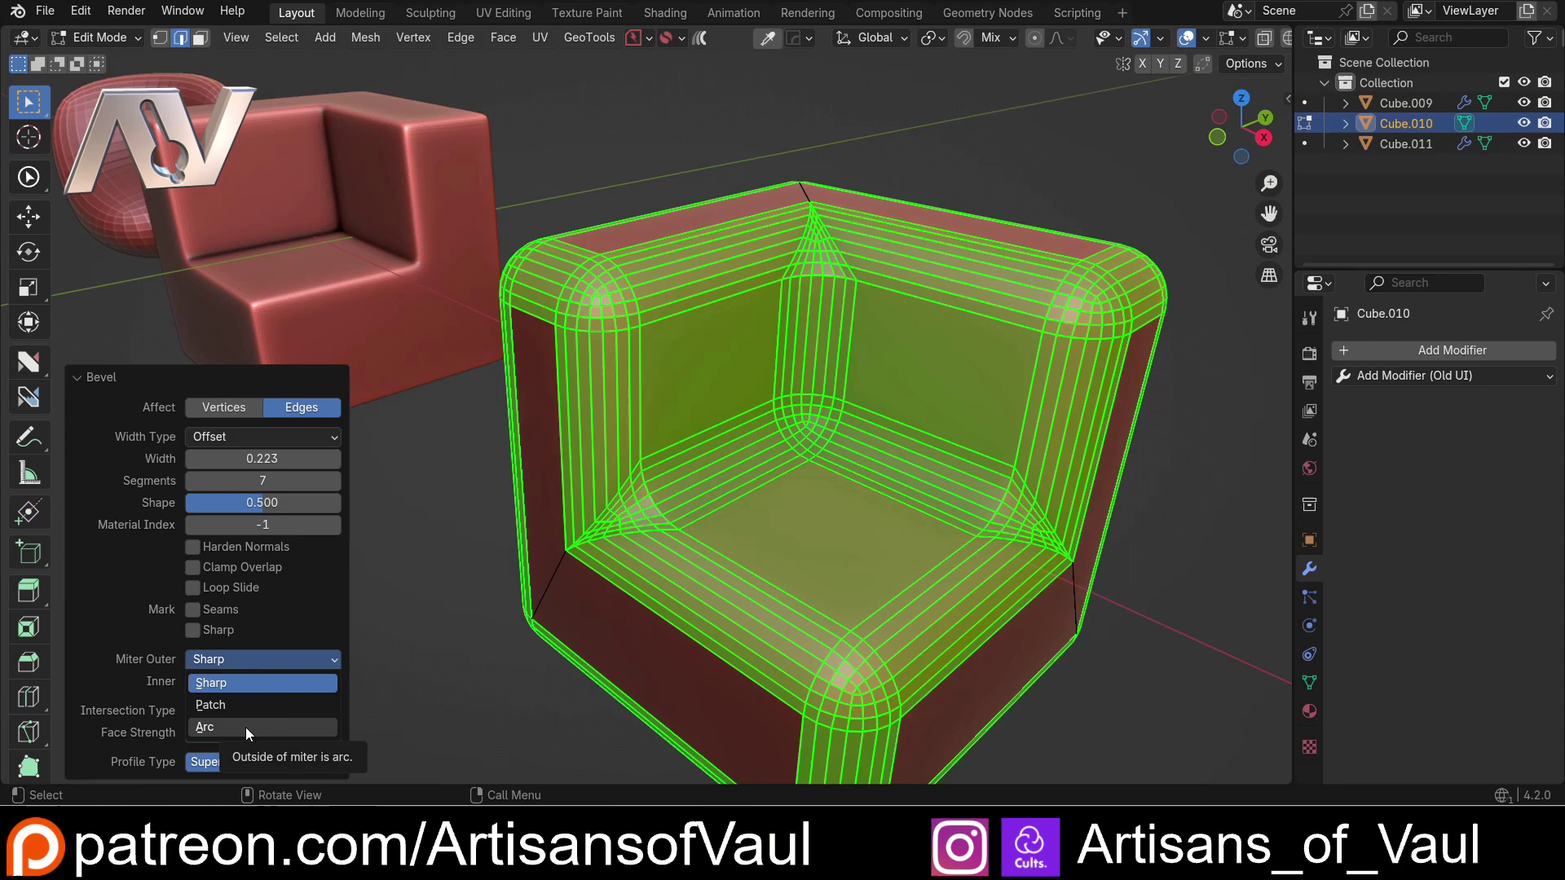
pyautogui.click(246, 727)
# Return to Object Mode and shade the rounded copy auto smooth at 30°.
pyautogui.scroll(-2, 534, 531)
pyautogui.moveTo(534, 531); pyautogui.dragTo(699, 366, button='middle')
pyautogui.press('Tab')
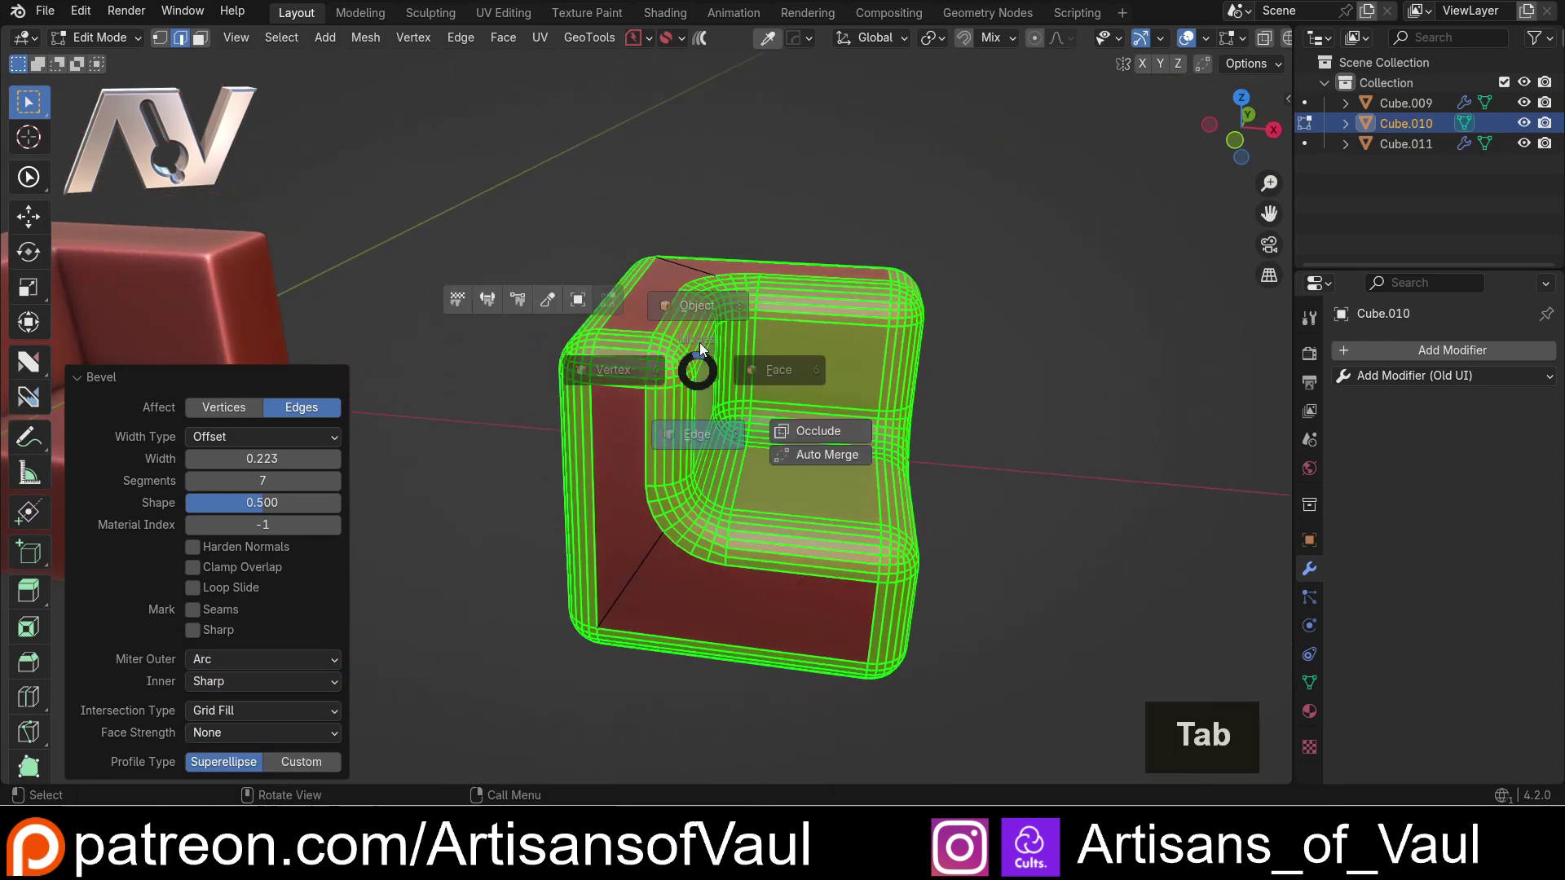
pyautogui.rightClick(698, 362)
pyautogui.click(698, 362)
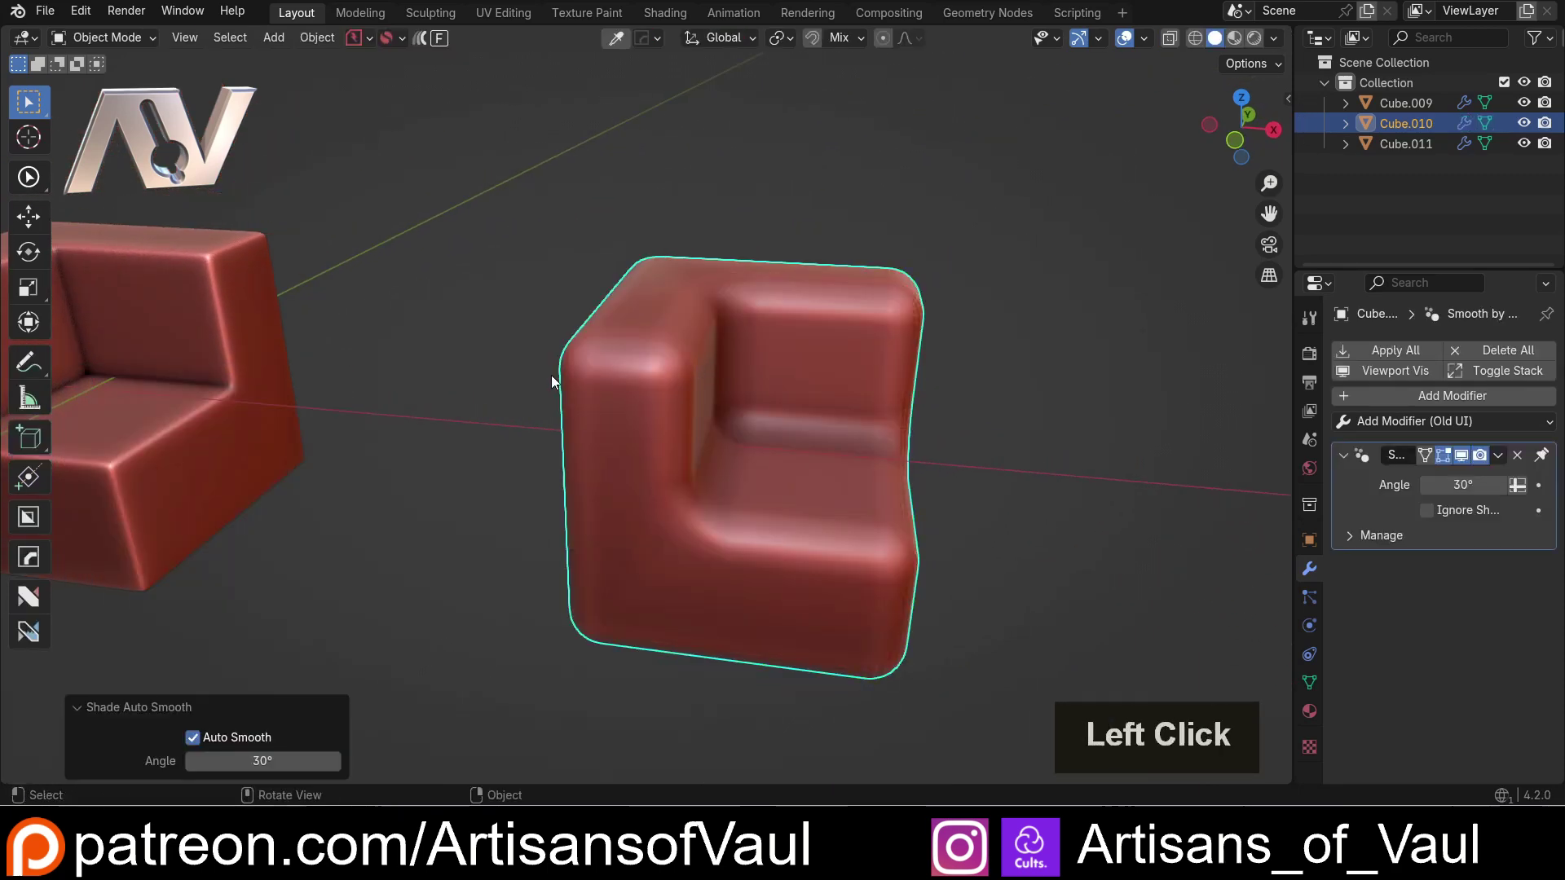
# Compare the rounded copy with the subdivided cube and undo its auto smooth shading and bevel.
pyautogui.moveTo(551, 375); pyautogui.dragTo(644, 428, button='middle')
pyautogui.click(644, 428)
pyautogui.moveTo(887, 515); pyautogui.dragTo(960, 447, button='middle')
pyautogui.click(960, 446)
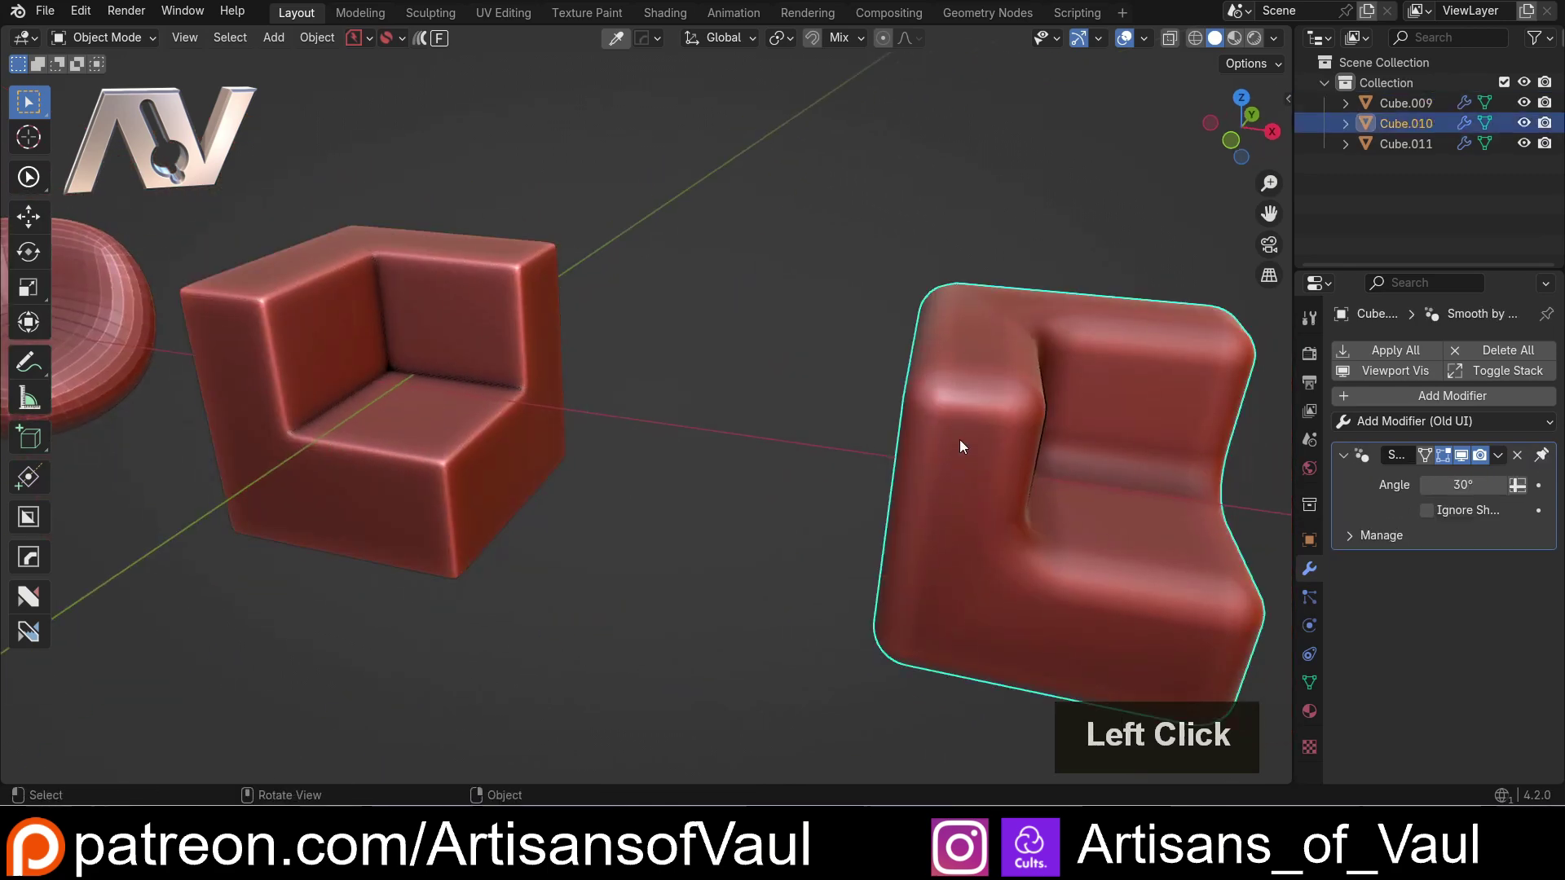
pyautogui.hotkey('ctrl', 'z')
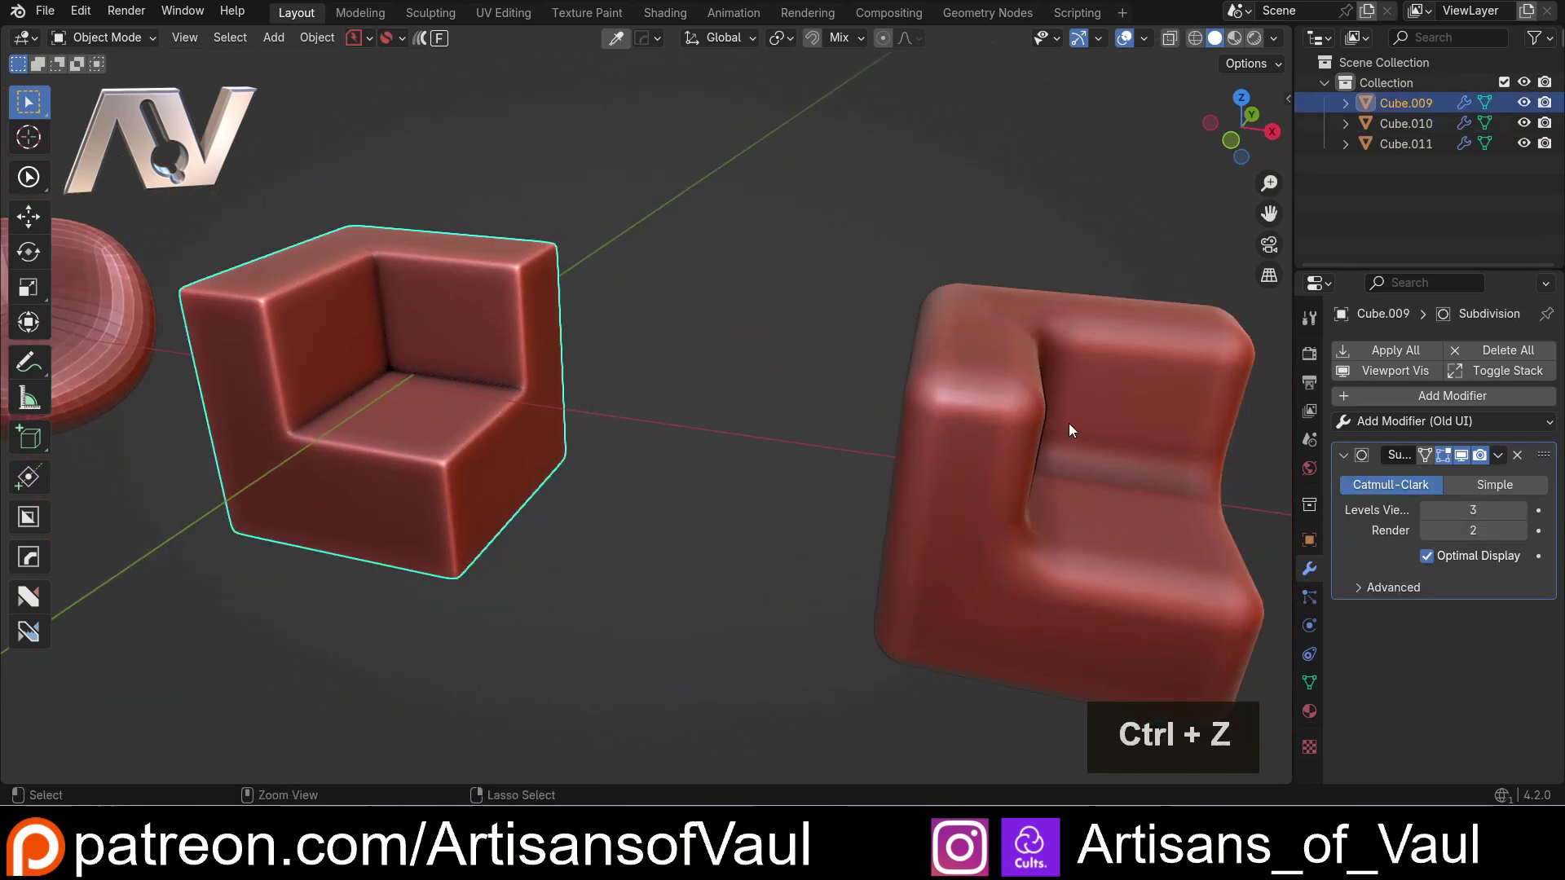
pyautogui.hotkey('ctrl', 'z')
pyautogui.hotkey('ctrl', 'z')
pyautogui.hotkey('ctrl', 'z')
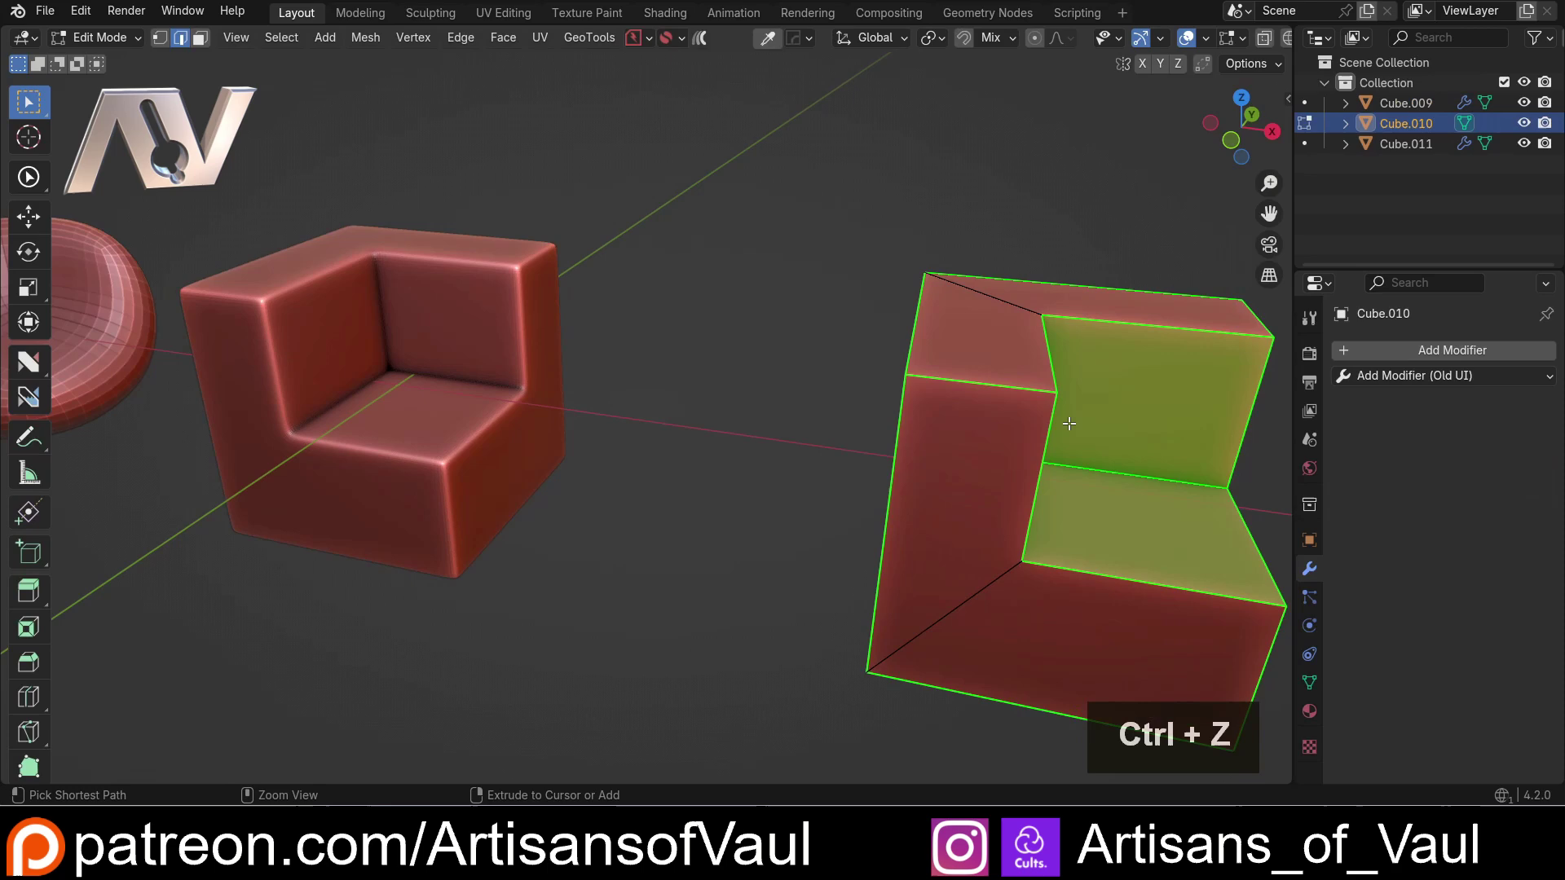
# Edit the unbevelled subdivided duplicate with its non-diagonal edges selected and activate the nSolve tool.
pyautogui.moveTo(566, 407); pyautogui.dragTo(524, 436, button='middle')
pyautogui.press('Tab')
pyautogui.click(669, 440)
pyautogui.press('Tab')
pyautogui.hotkey('alt', '4')
pyautogui.click(679, 457)
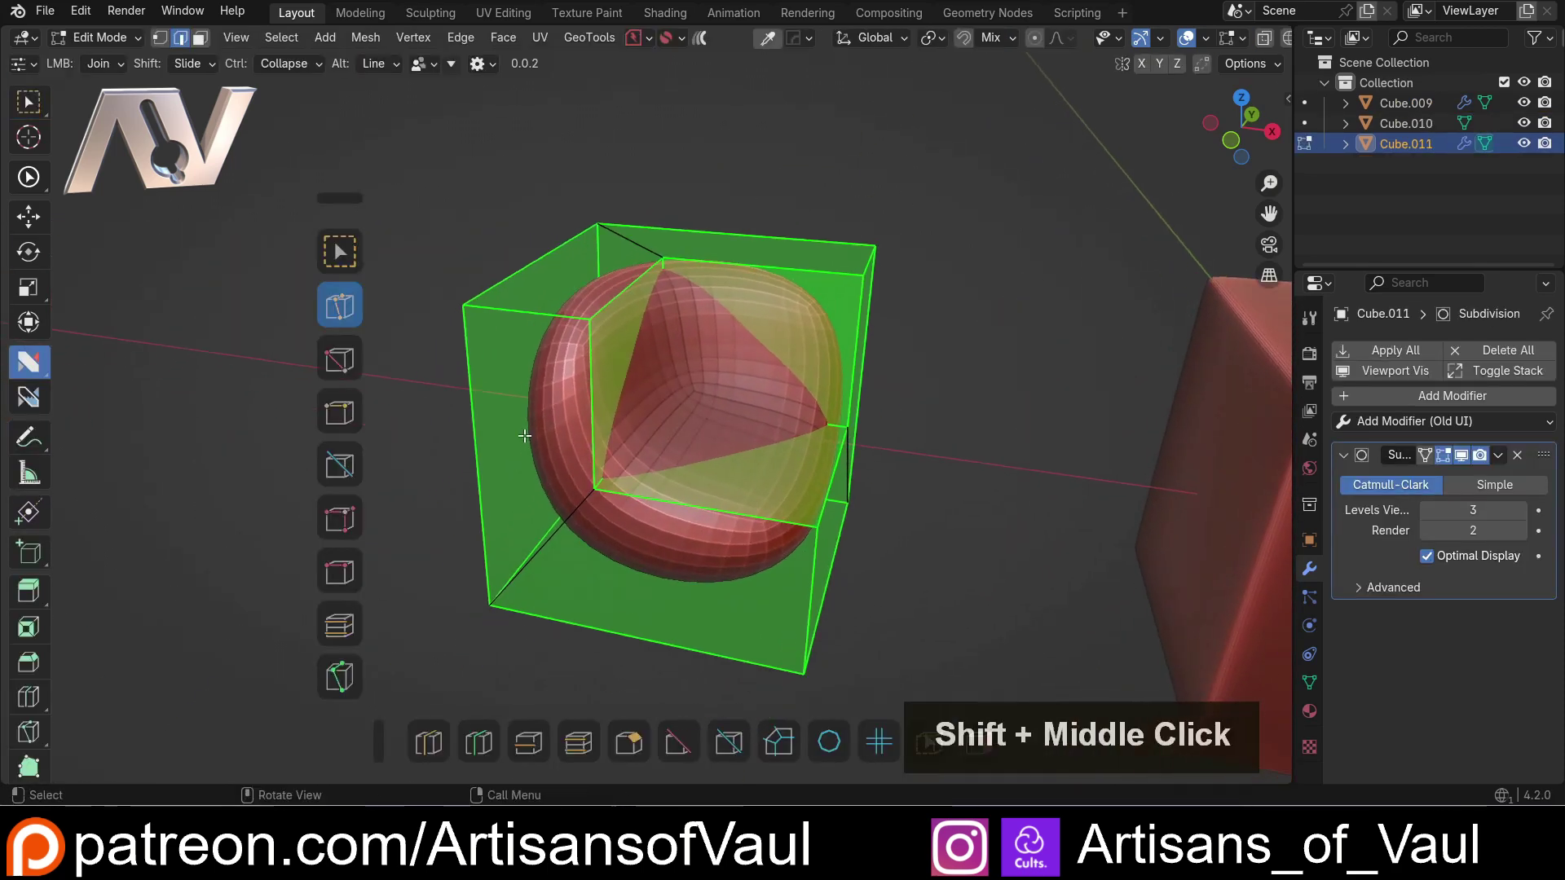
# Offset the duplicate's selected edges by 0.160 with nSolve's Offset mode and return to Object Mode.
pyautogui.click(346, 630)
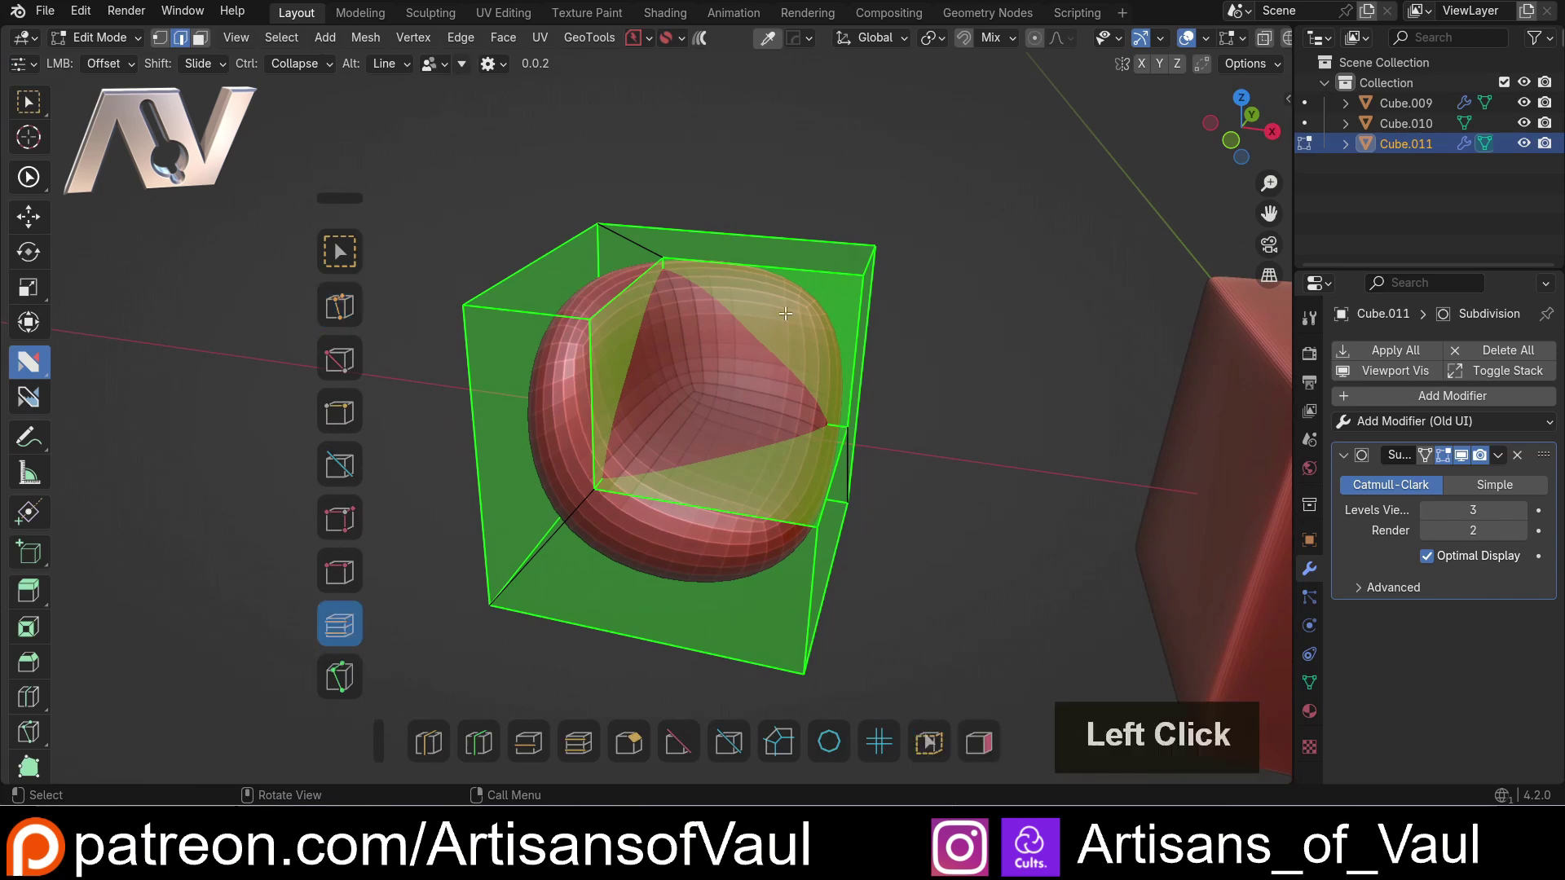
pyautogui.moveTo(823, 245); pyautogui.dragTo(856, 230)
pyautogui.scroll(-2, 904, 450)
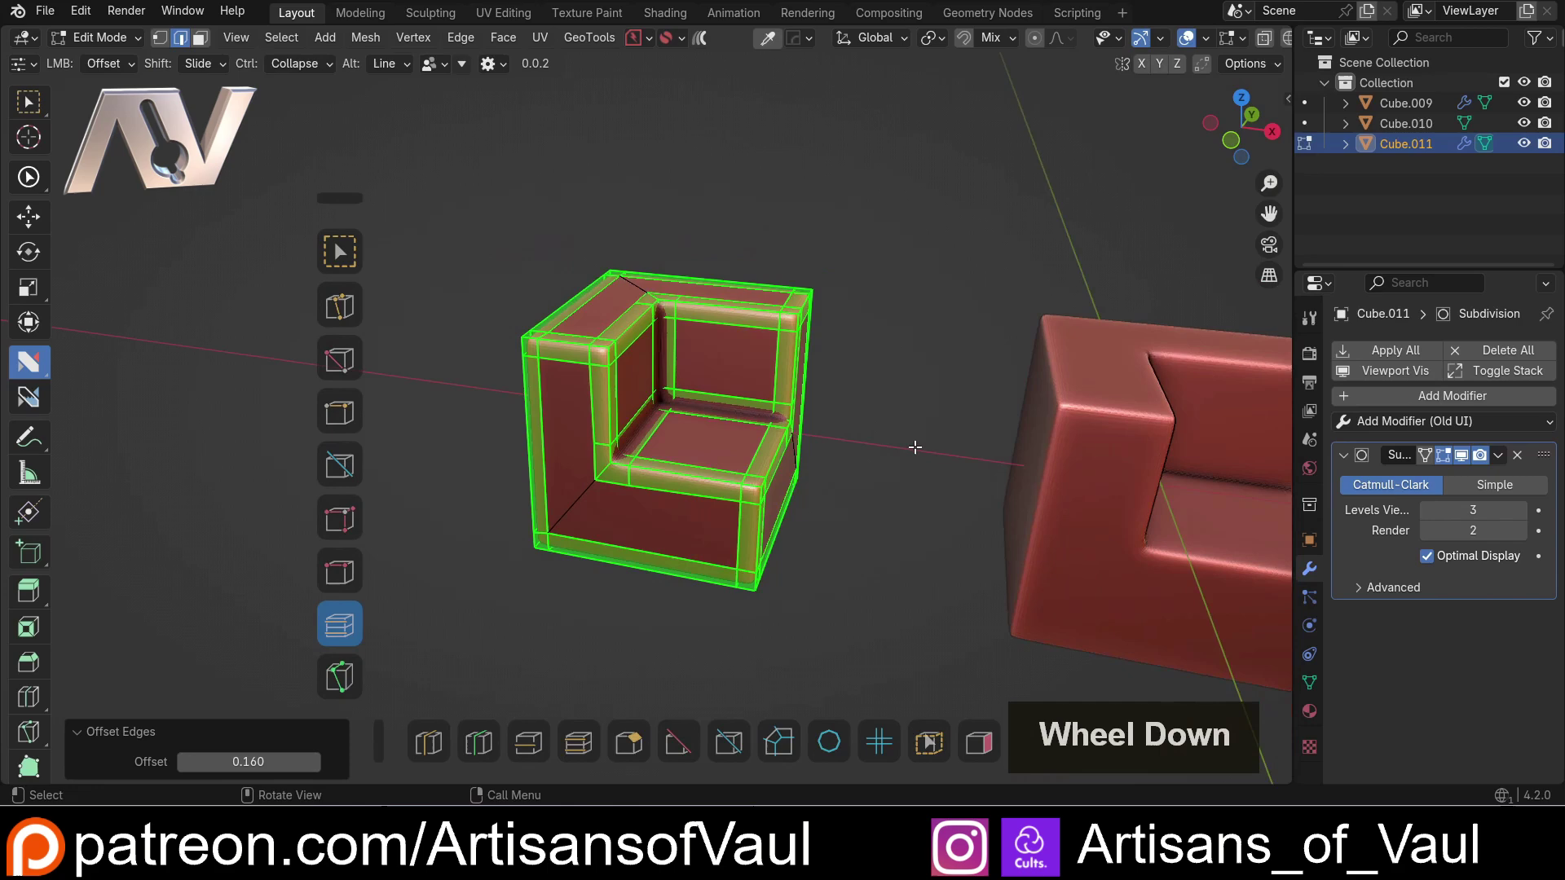
pyautogui.press('Tab')
pyautogui.click(880, 155)
# Select the sharp notched copy without subdivision and edit it in edge select mode.
pyautogui.scroll(-2, 829, 280)
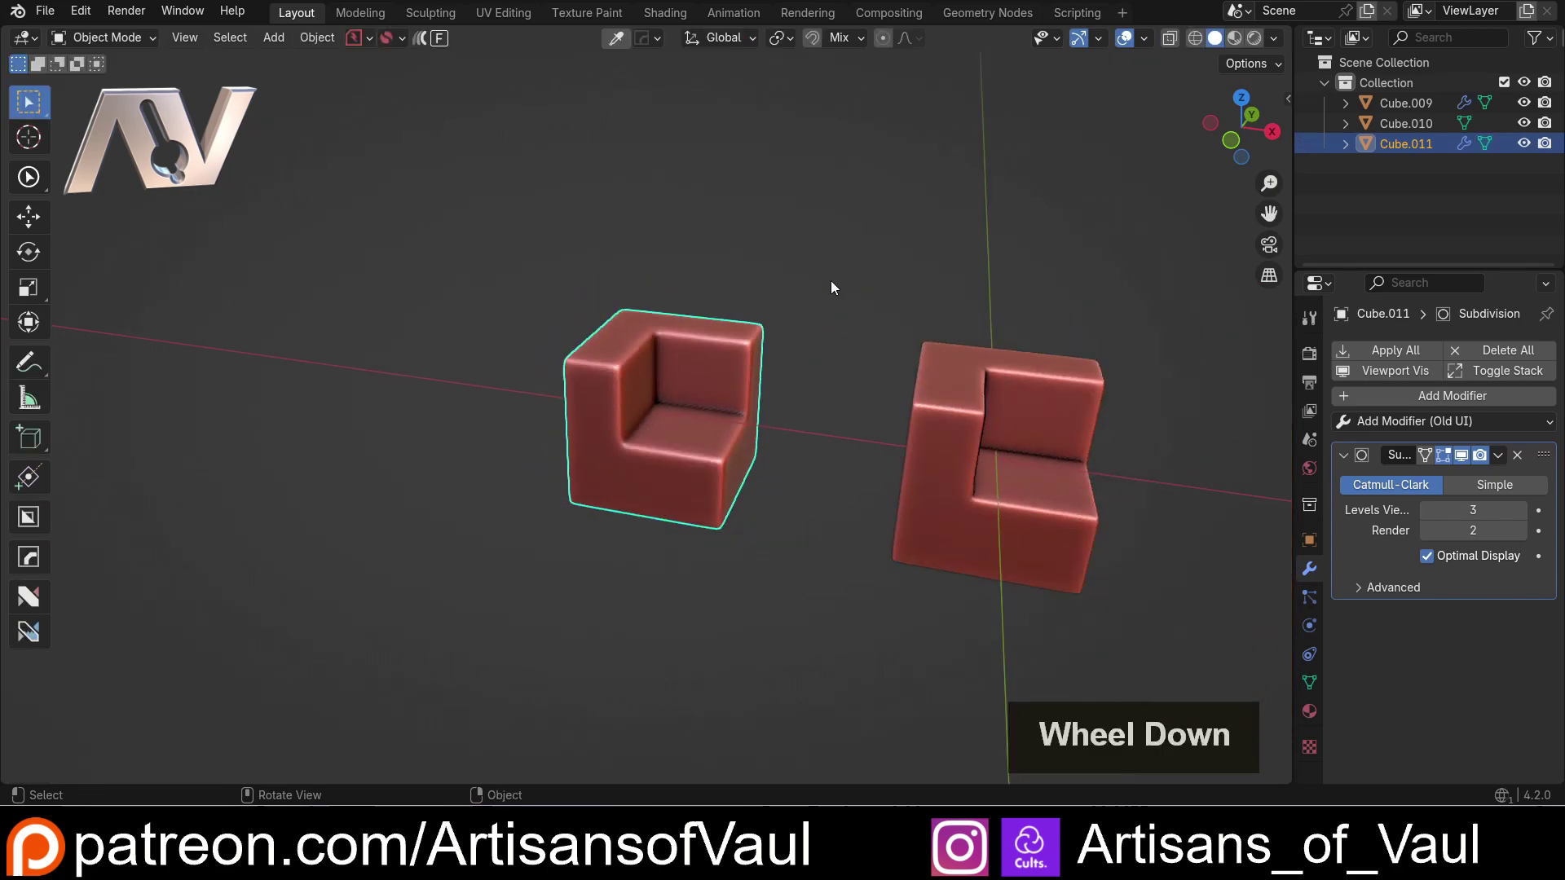
pyautogui.keyDown('shift'); pyautogui.moveTo(1051, 399); pyautogui.dragTo(742, 340, button='middle'); pyautogui.keyUp('shift')
pyautogui.click(746, 369)
pyautogui.scroll(3, 741, 371)
pyautogui.press('Tab')
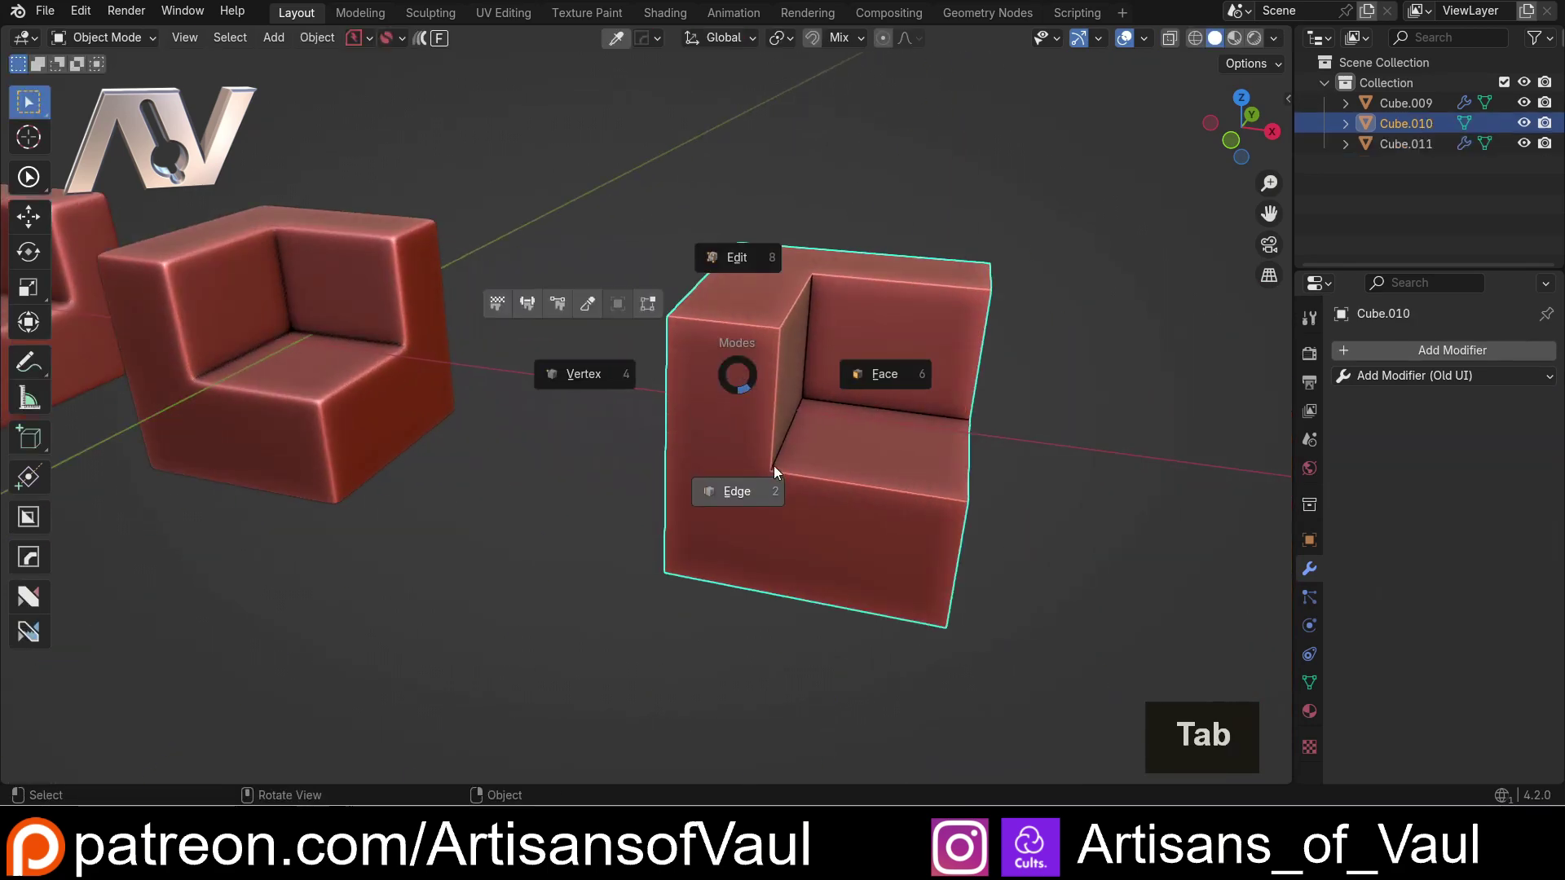
pyautogui.click(746, 491)
pyautogui.keyDown('shift'); pyautogui.moveTo(746, 502); pyautogui.dragTo(676, 407, button='middle'); pyautogui.keyUp('shift')
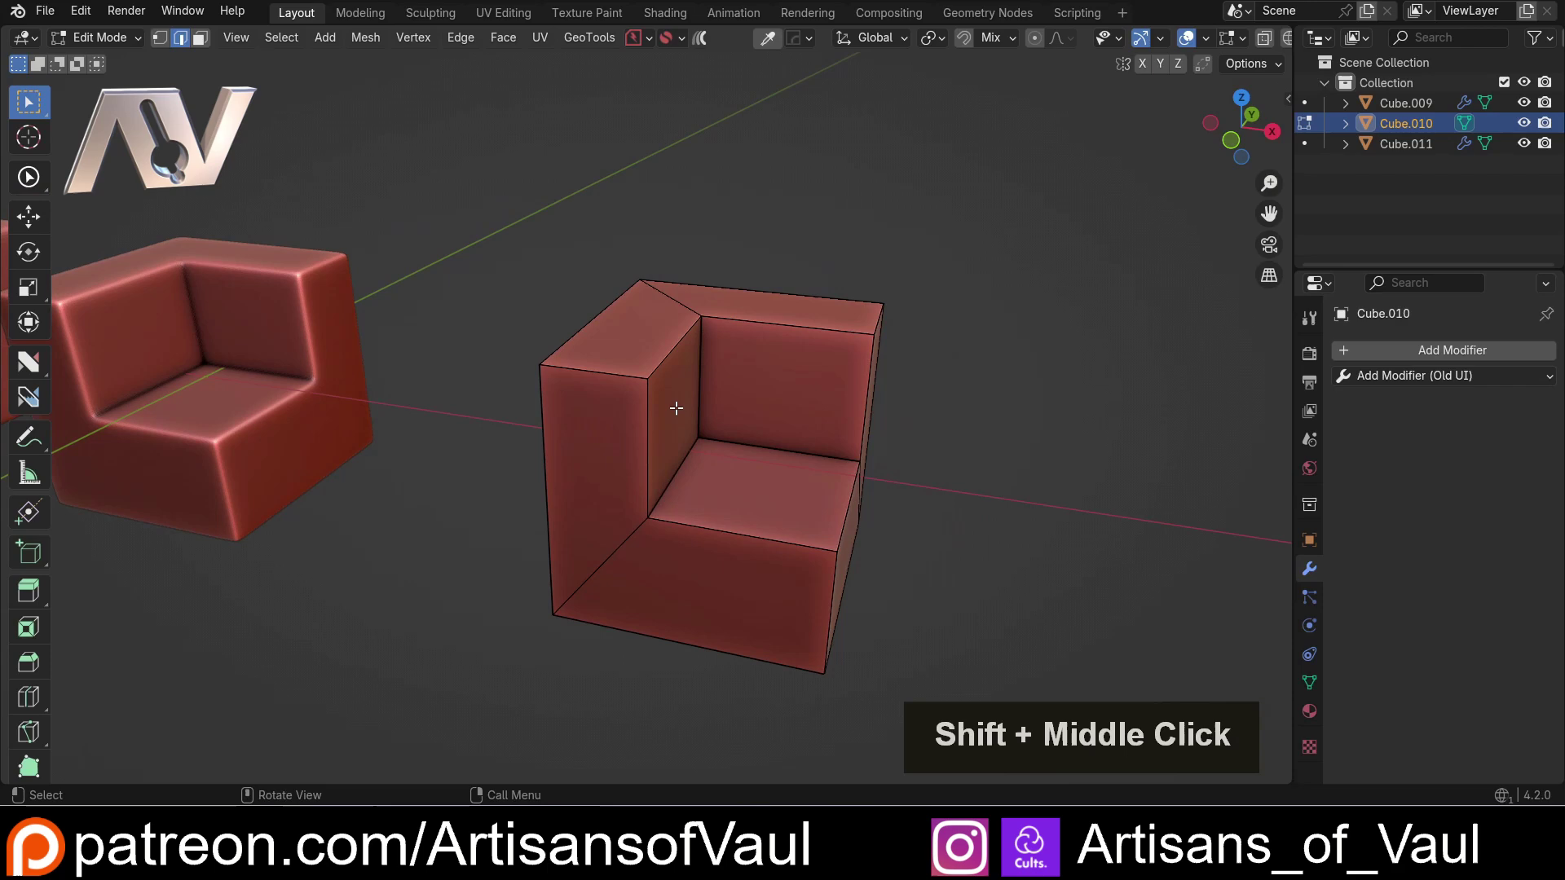
# Select all edges of the sharp copy except its three diagonal connecting edges.
pyautogui.press('a')
pyautogui.keyDown('shift'); pyautogui.click(652, 322); pyautogui.keyUp('shift')
pyautogui.keyDown('shift'); pyautogui.click(611, 530); pyautogui.keyUp('shift')
pyautogui.moveTo(611, 530); pyautogui.dragTo(722, 492, button='middle')
pyautogui.keyDown('shift'); pyautogui.click(867, 525); pyautogui.keyUp('shift')
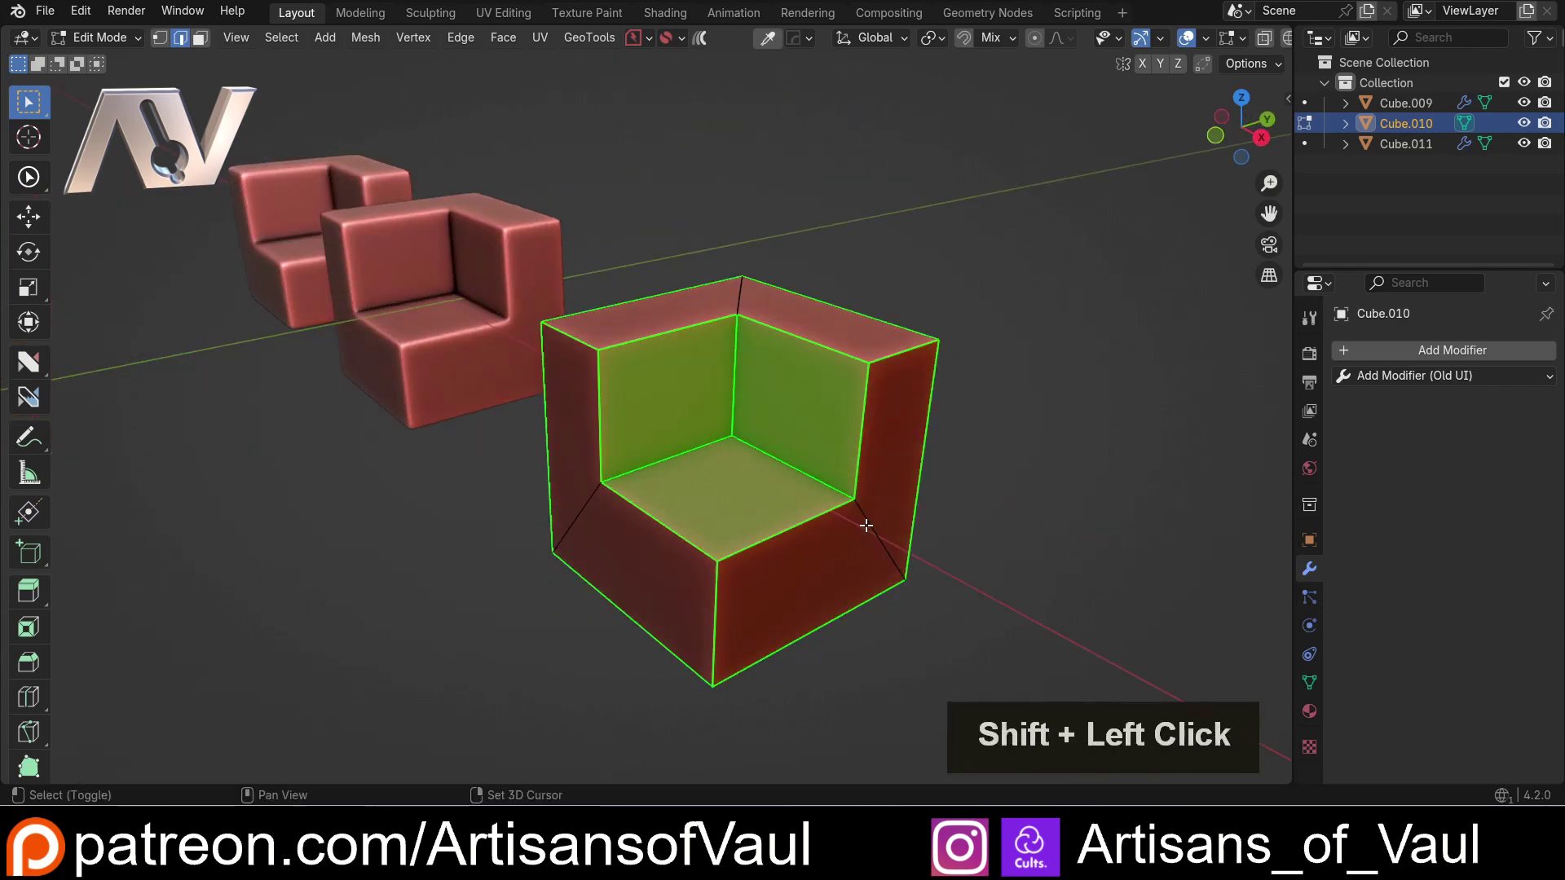
pyautogui.keyDown('shift'); pyautogui.moveTo(866, 526); pyautogui.dragTo(890, 444, button='middle'); pyautogui.keyUp('shift')
# Bevel the selected edges at a 0.200 width with 7 segments and compare the result with the other two cubes.
pyautogui.hotkey('ctrl', 'b')
pyautogui.scroll(6, 922, 447)
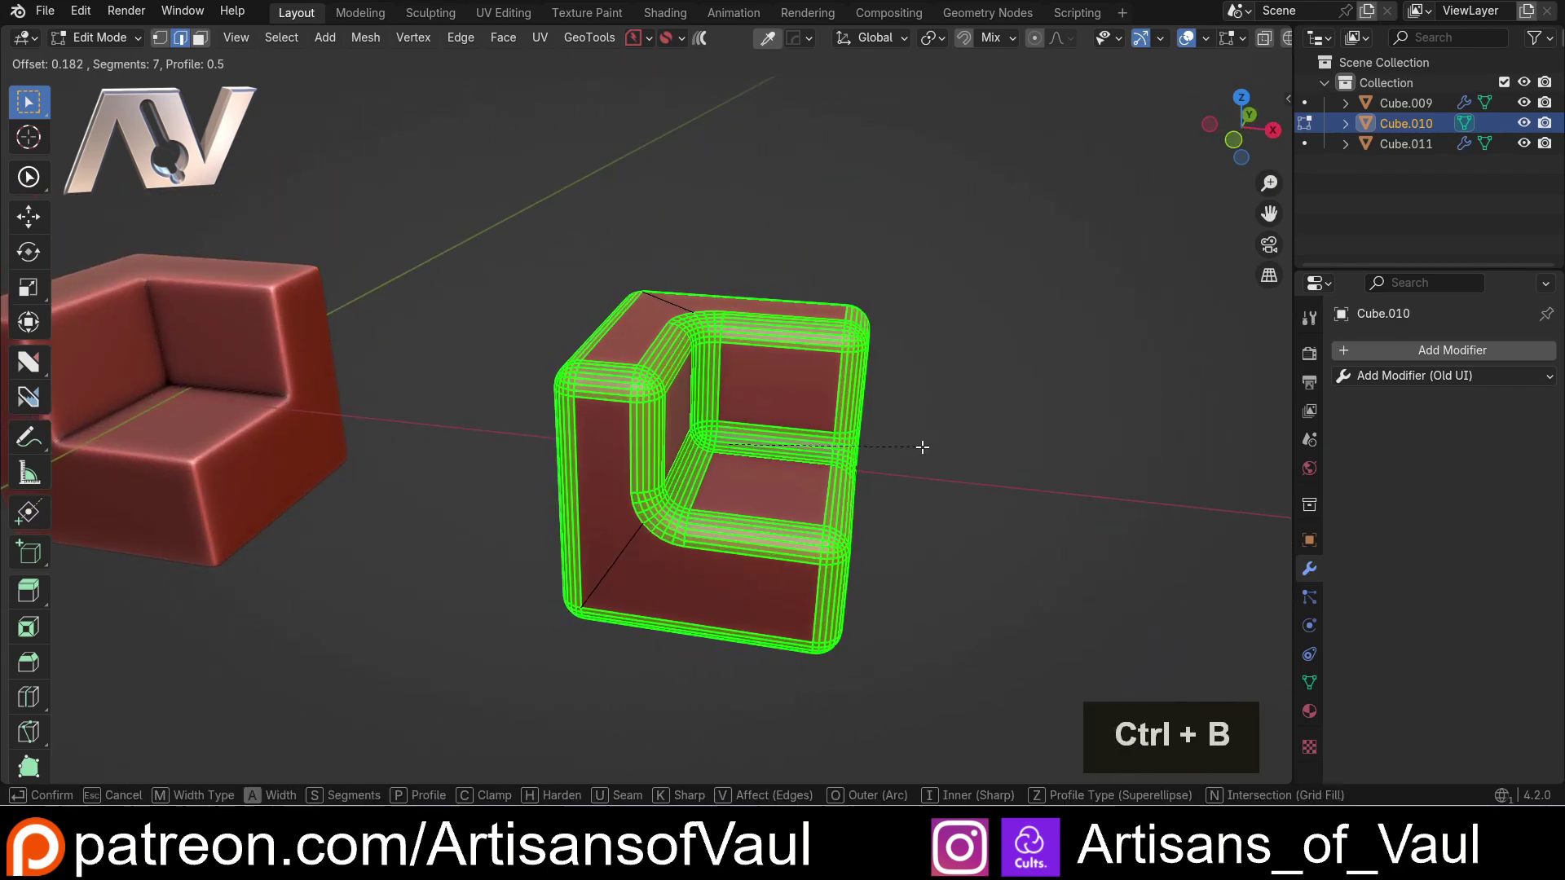
pyautogui.click(924, 447)
pyautogui.moveTo(924, 447); pyautogui.dragTo(698, 394, button='middle')
pyautogui.scroll(3, 659, 381)
pyautogui.scroll(-3, 659, 382)
pyautogui.scroll(4, 698, 395)
pyautogui.scroll(-3, 757, 361)
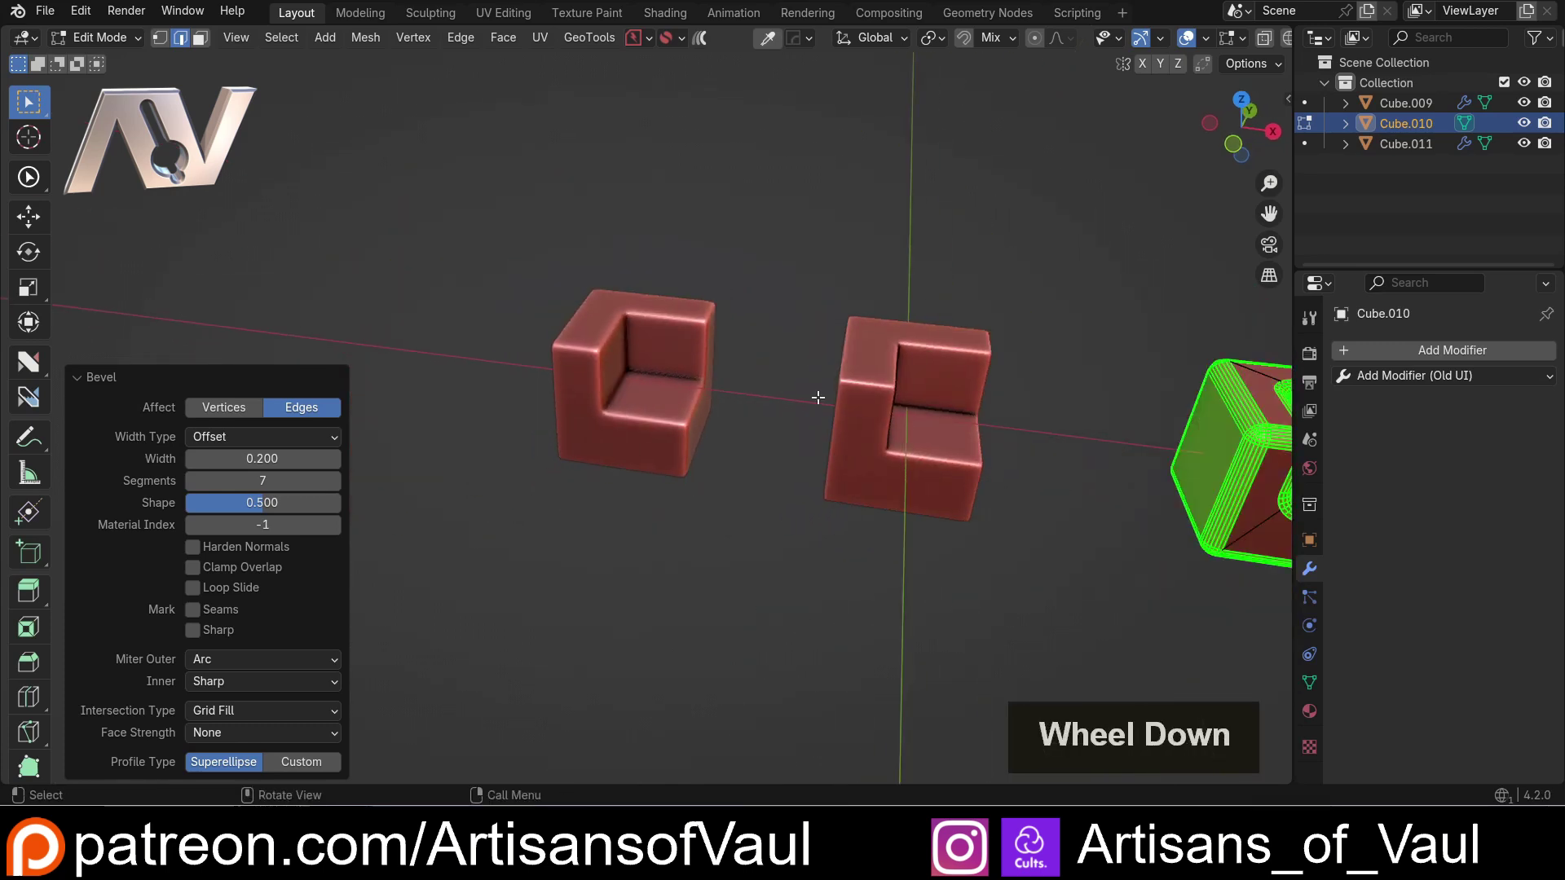
pyautogui.moveTo(821, 394); pyautogui.dragTo(711, 396, button='middle')
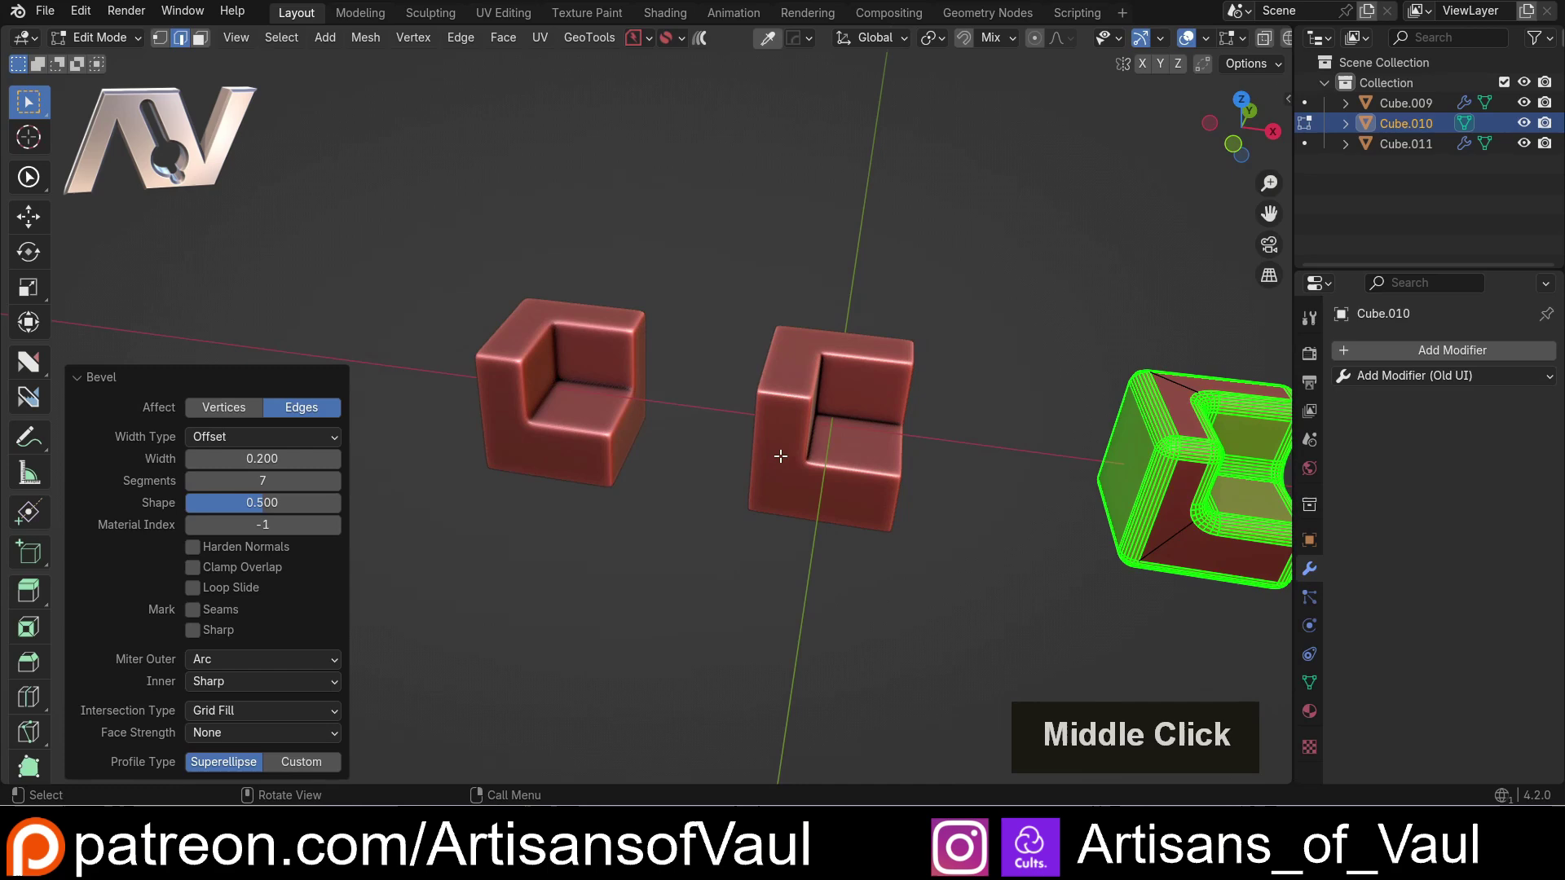
# Undo the 7-segment bevel on the sharp copy while keeping the offset edges on the subdivided duplicate.
pyautogui.hotkey('ctrl', 'z')
pyautogui.hotkey('ctrl', 'z')
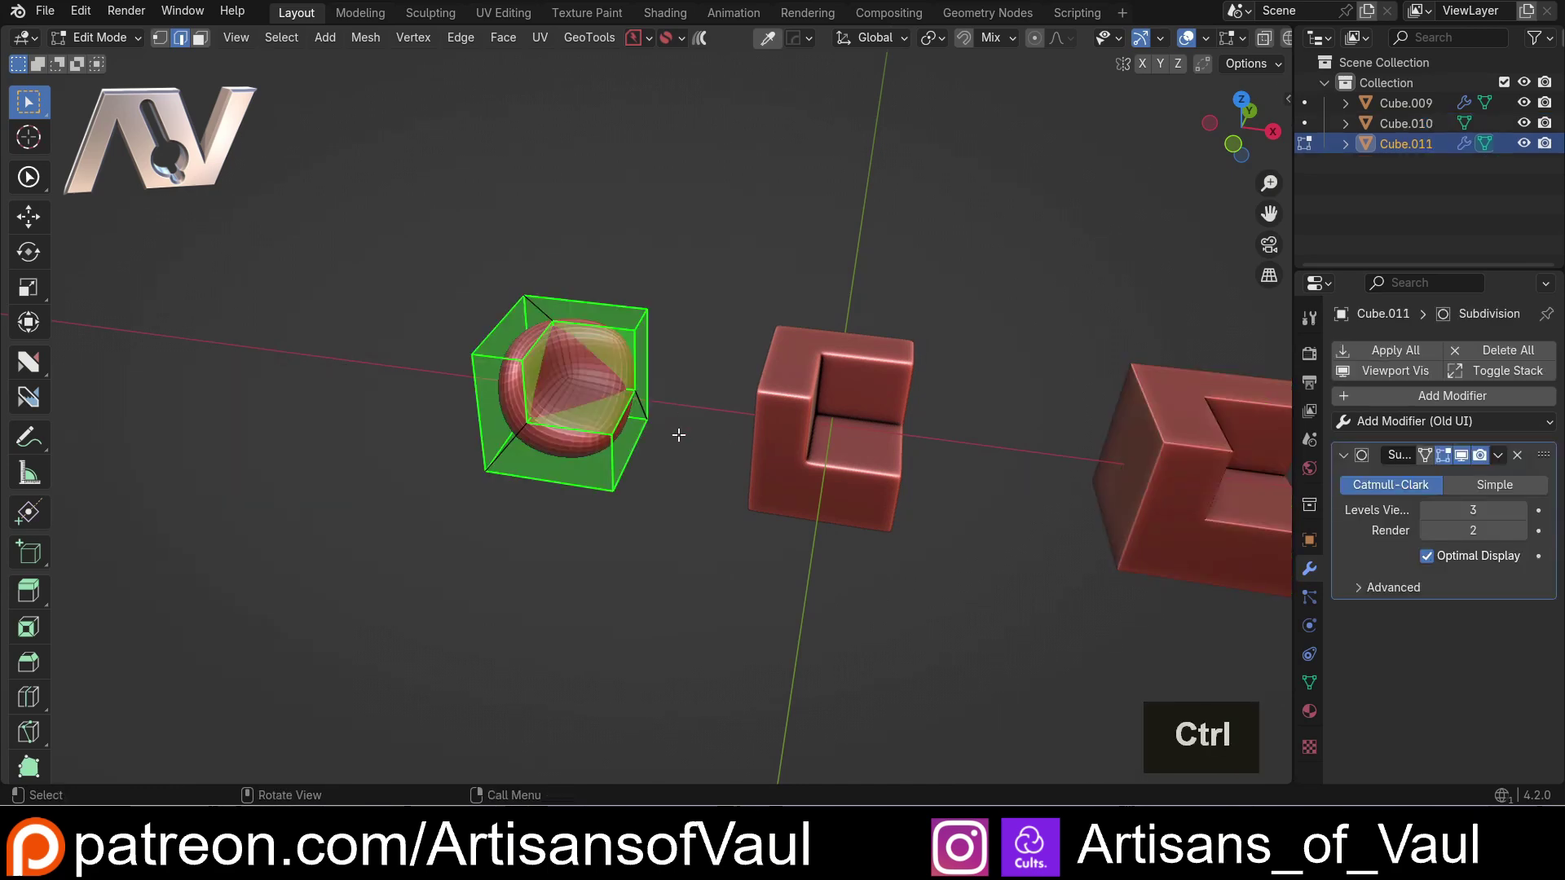
pyautogui.hotkey('ctrl', 'shift', 'z')
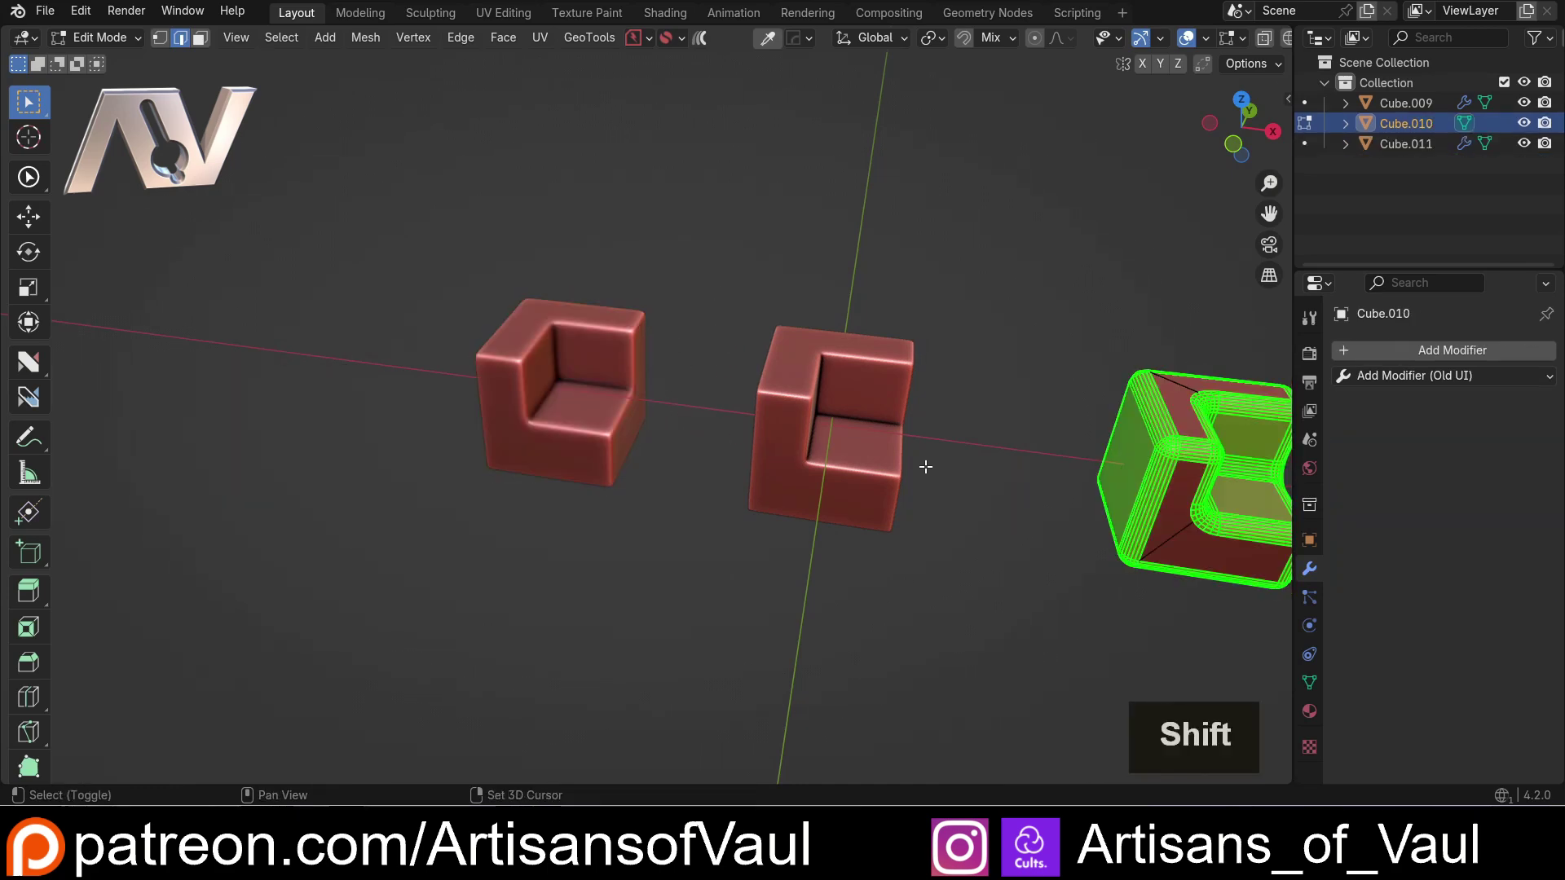
# Select the inner and outer edges around the sharp copy's L-shaped top face, leaving out the diagonal.
pyautogui.keyDown('shift'); pyautogui.moveTo(922, 465); pyautogui.dragTo(709, 429, button='middle'); pyautogui.keyUp('shift')
pyautogui.scroll(2, 709, 430)
pyautogui.click(555, 292)
pyautogui.scroll(2, 571, 350)
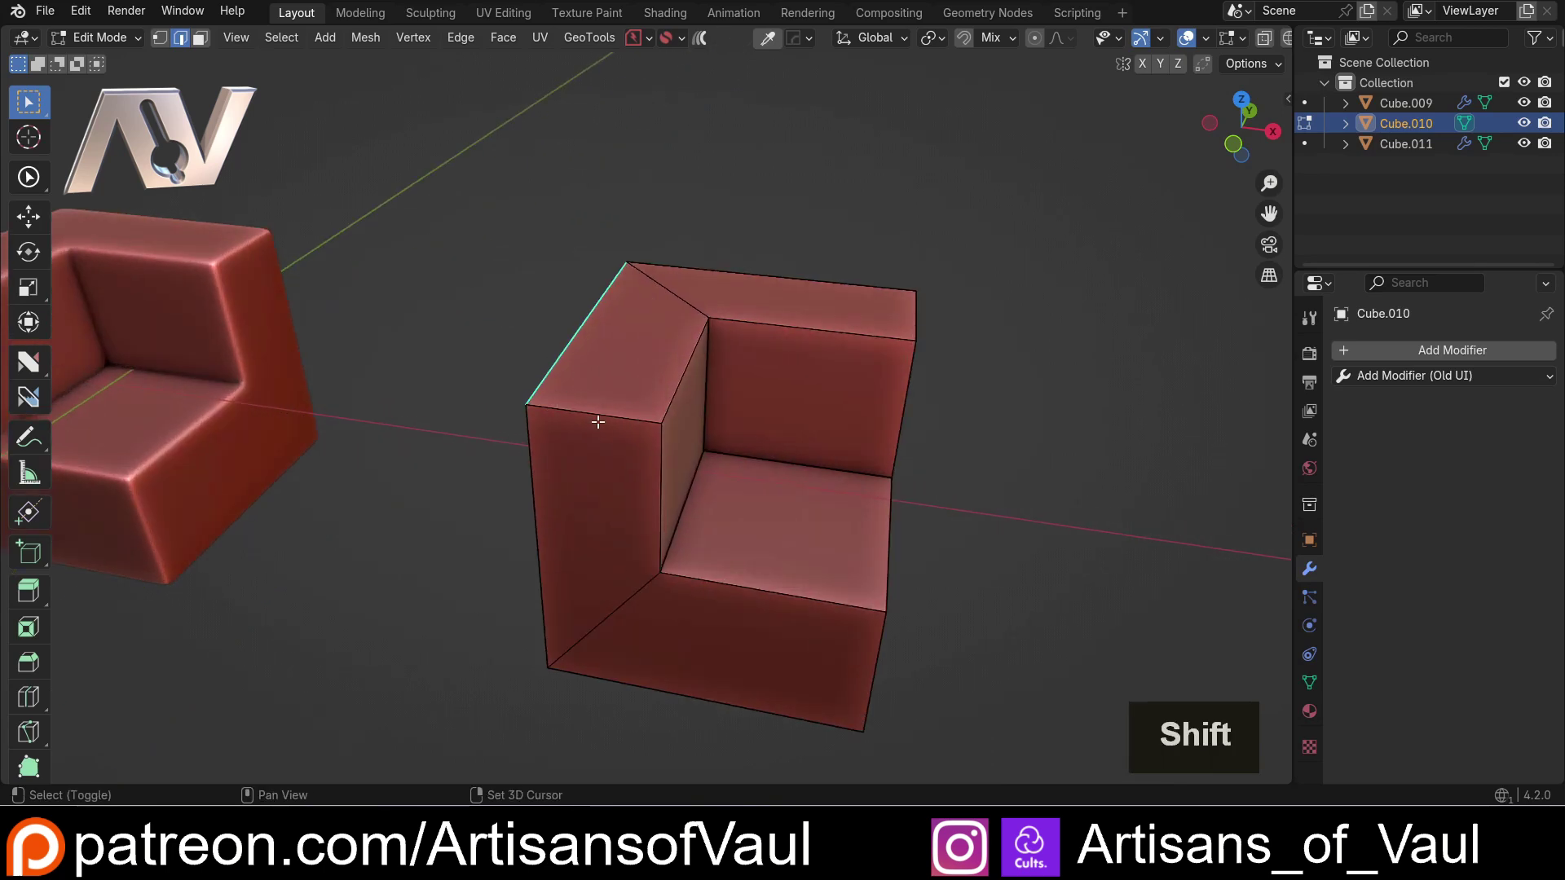
pyautogui.keyDown('shift'); pyautogui.click(597, 414); pyautogui.keyUp('shift')
pyautogui.keyDown('shift'); pyautogui.click(686, 368); pyautogui.keyUp('shift')
pyautogui.moveTo(911, 312); pyautogui.dragTo(474, 619, button='middle')
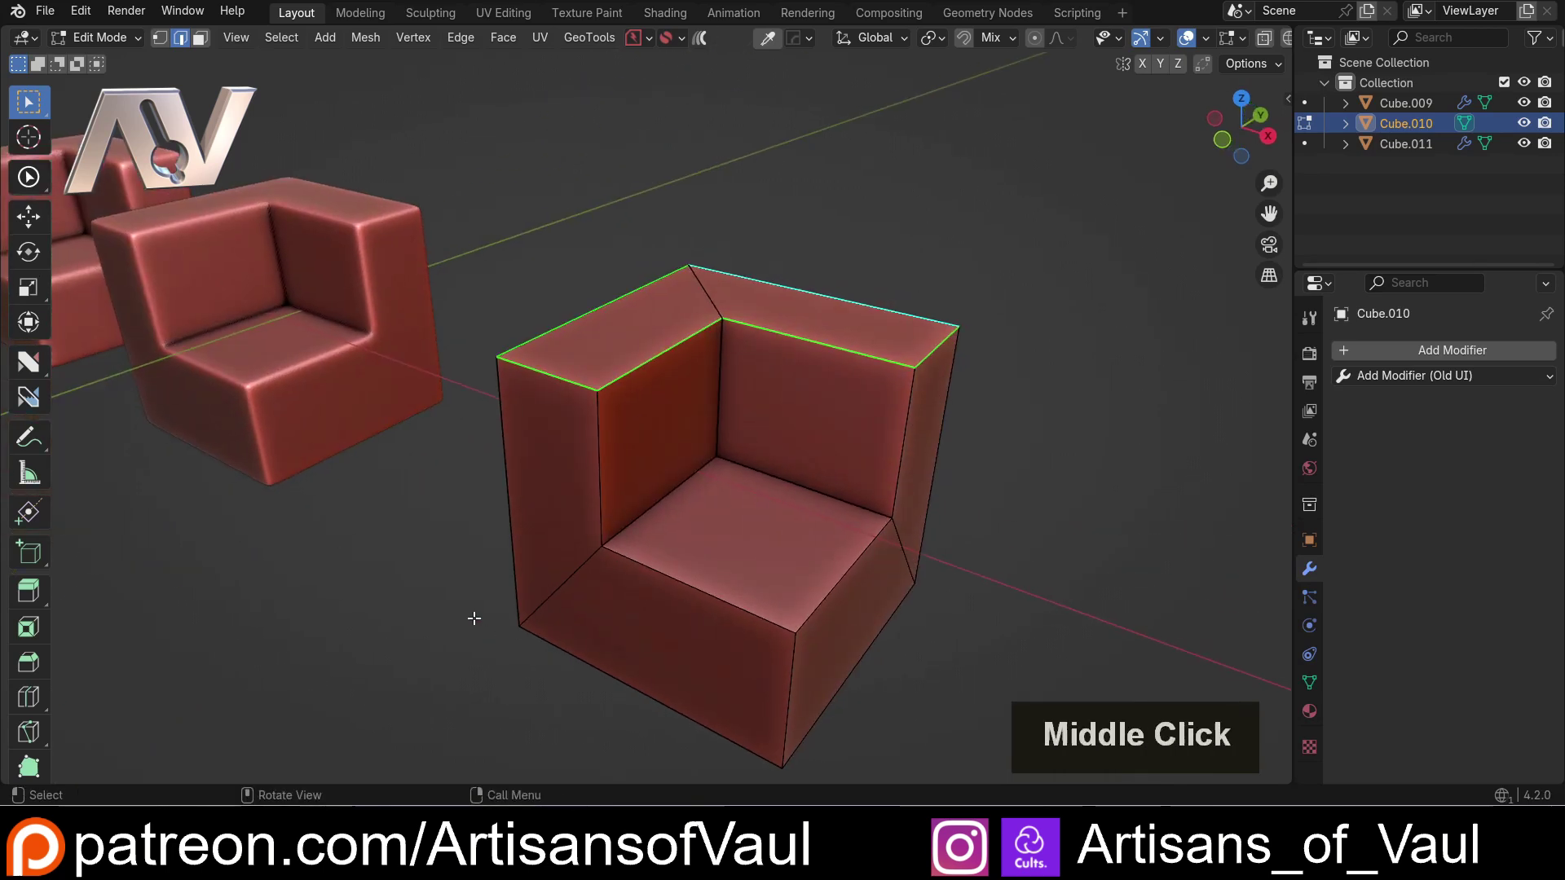
# Activate nSolve's Offset mode for the sharp notched copy.
pyautogui.hotkey('alt', '4')
pyautogui.click(454, 518)
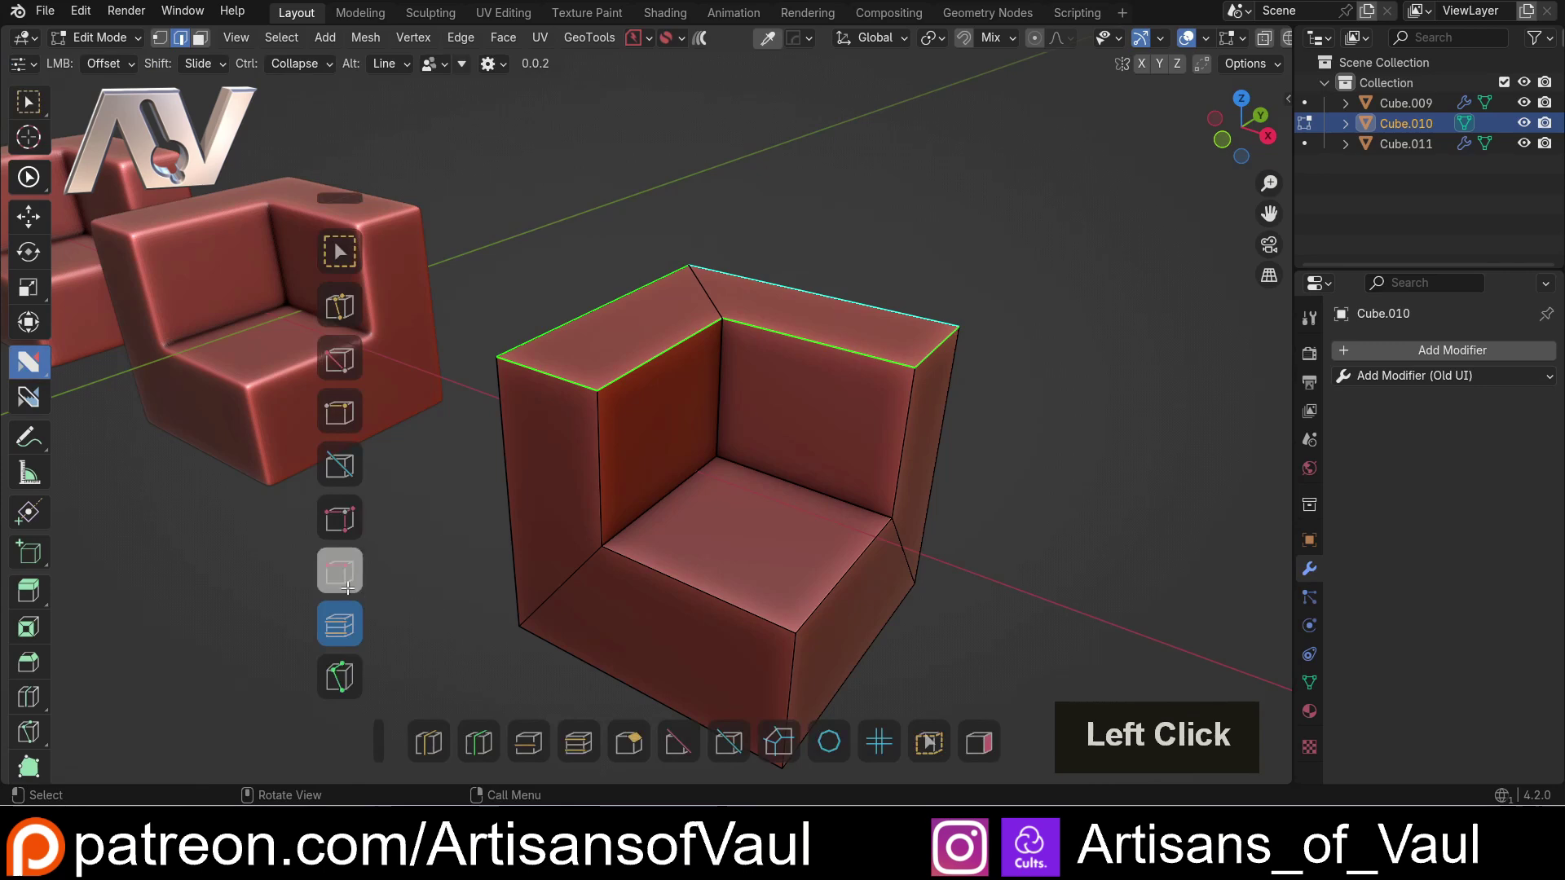
pyautogui.click(346, 633)
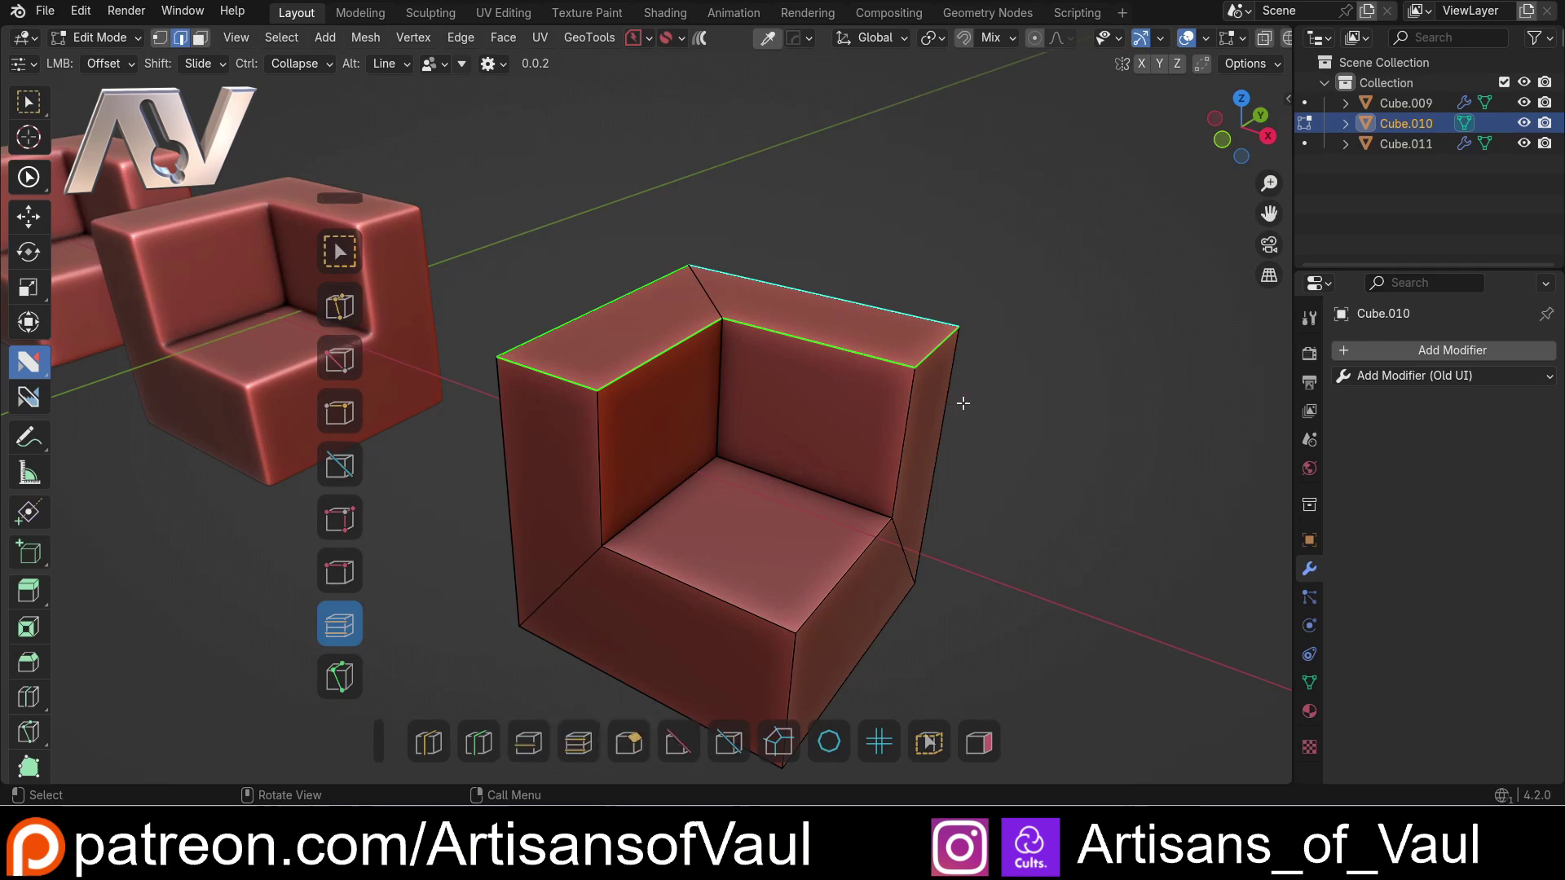
# Review nSolve's available operations and clear the edge selection on the sharp copy.
pyautogui.hotkey('alt', '4')
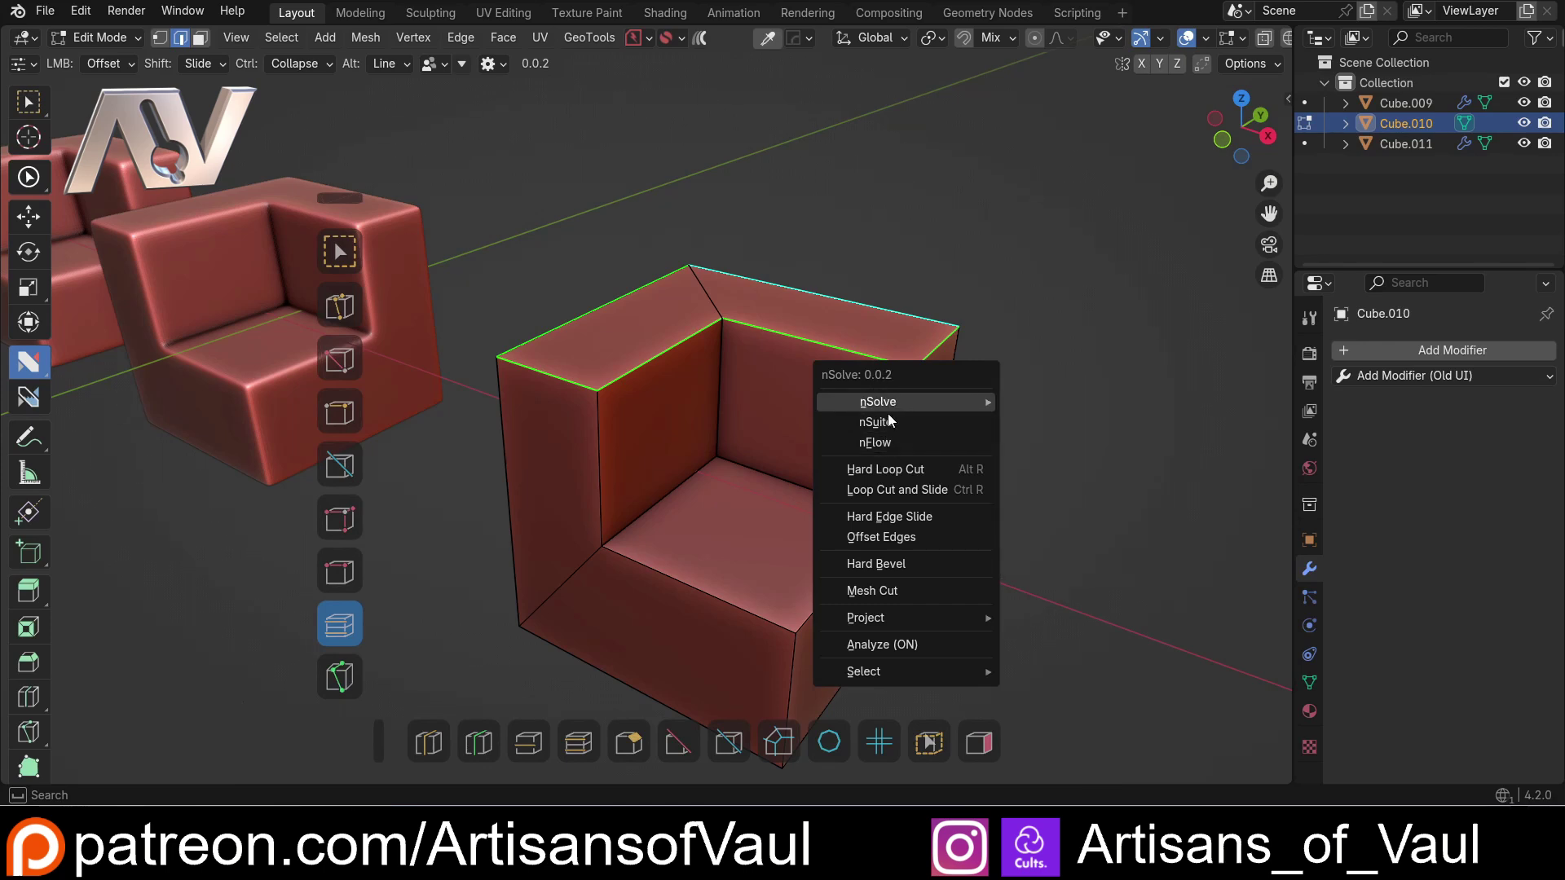
pyautogui.moveTo(880, 407)
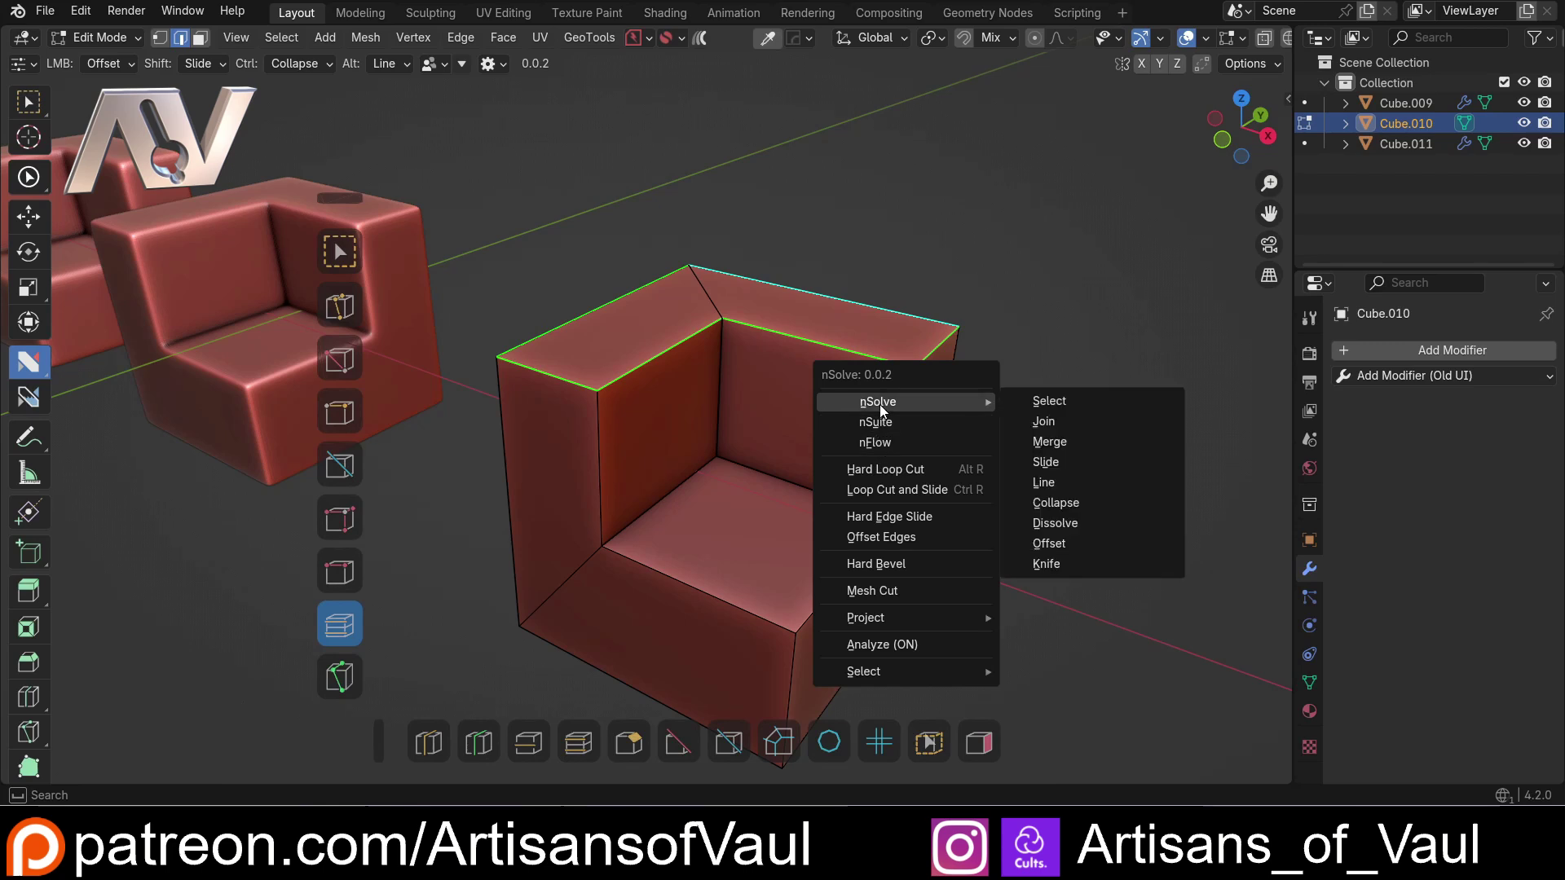
pyautogui.press('Escape')
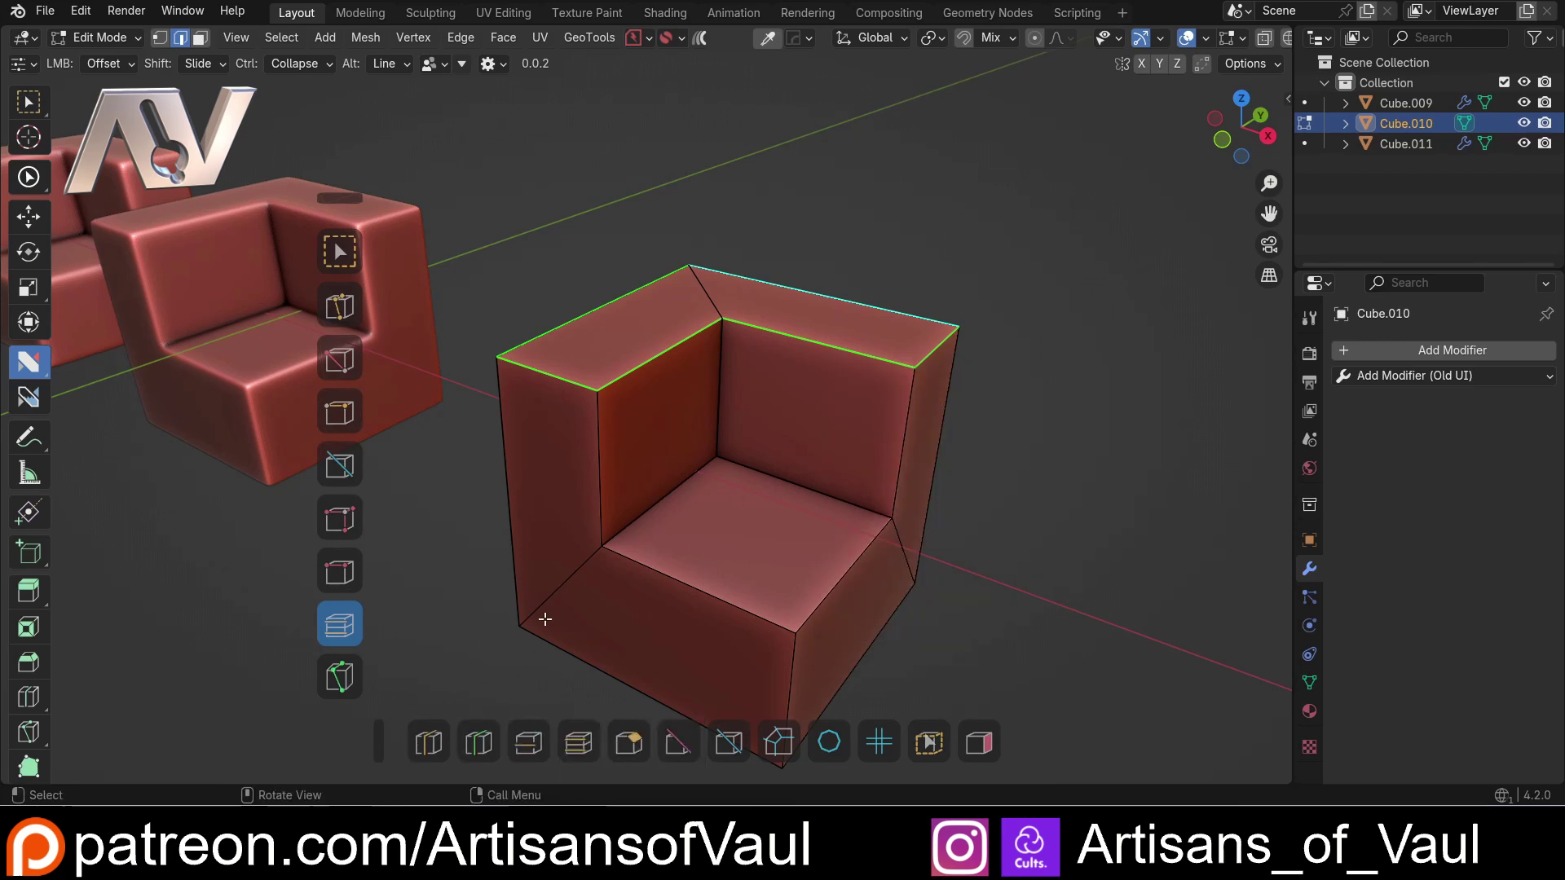
pyautogui.scroll(1, 531, 609)
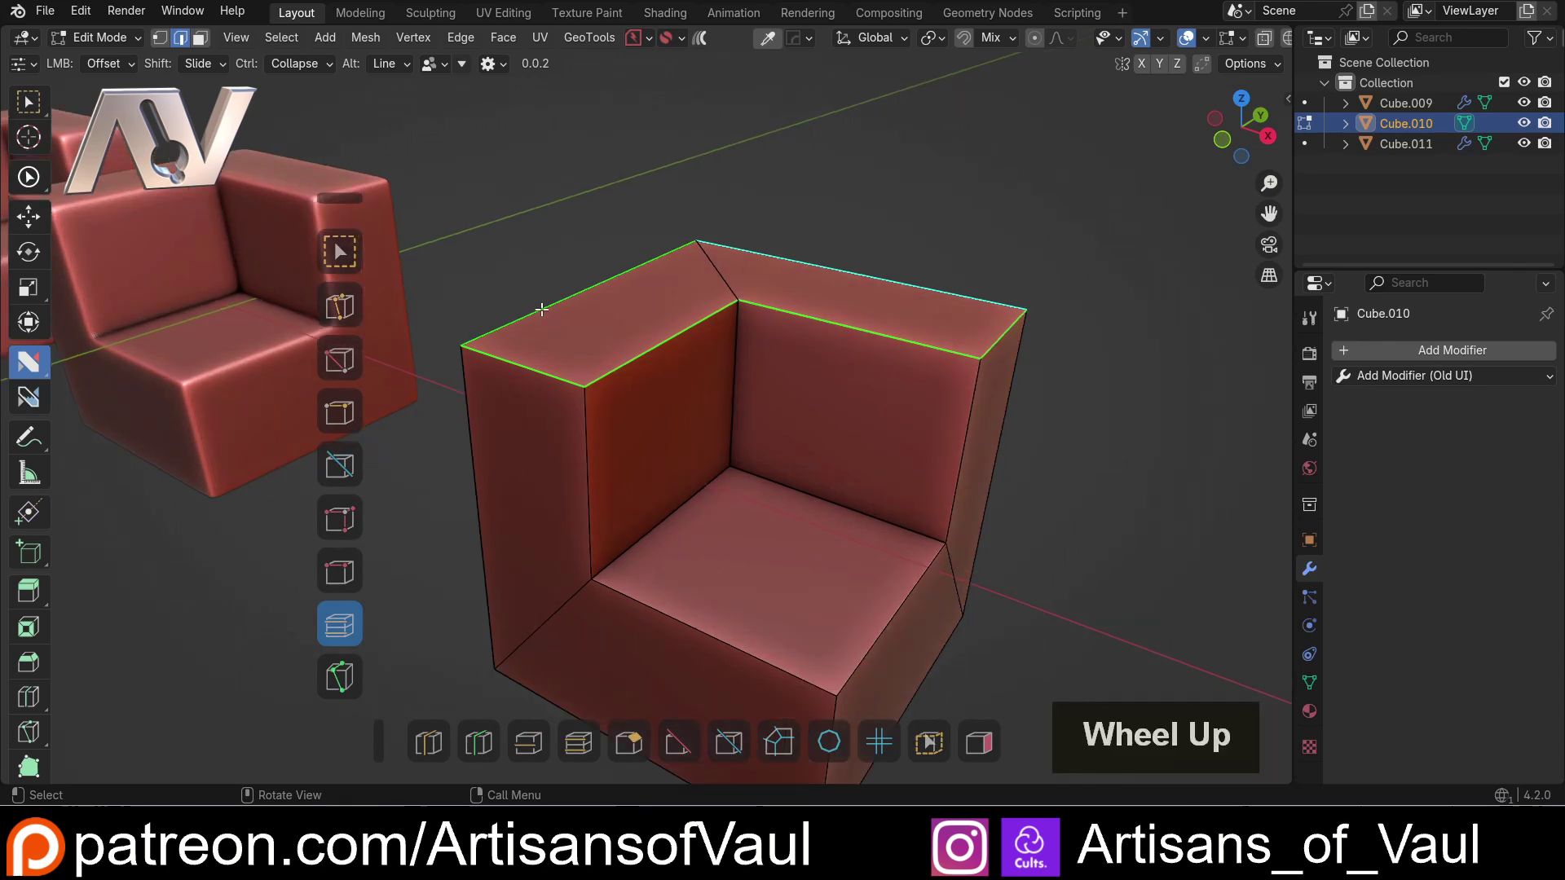
pyautogui.click(444, 457)
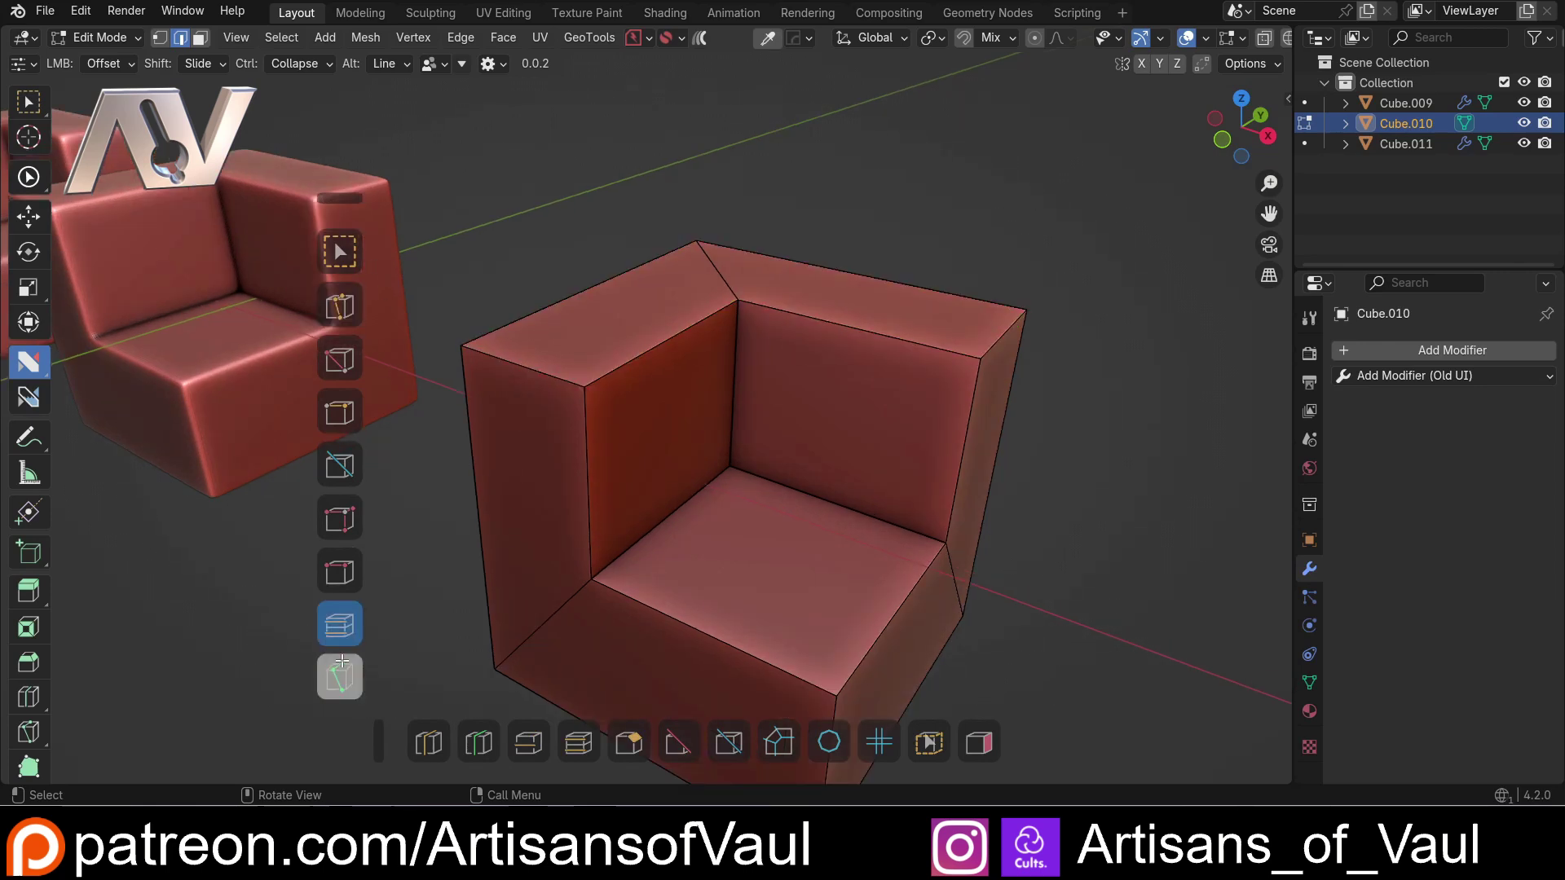
# Select the inner and outer edges around the L-shaped top face, excluding the diagonal, and offset them by about 0.218.
pyautogui.click(558, 322)
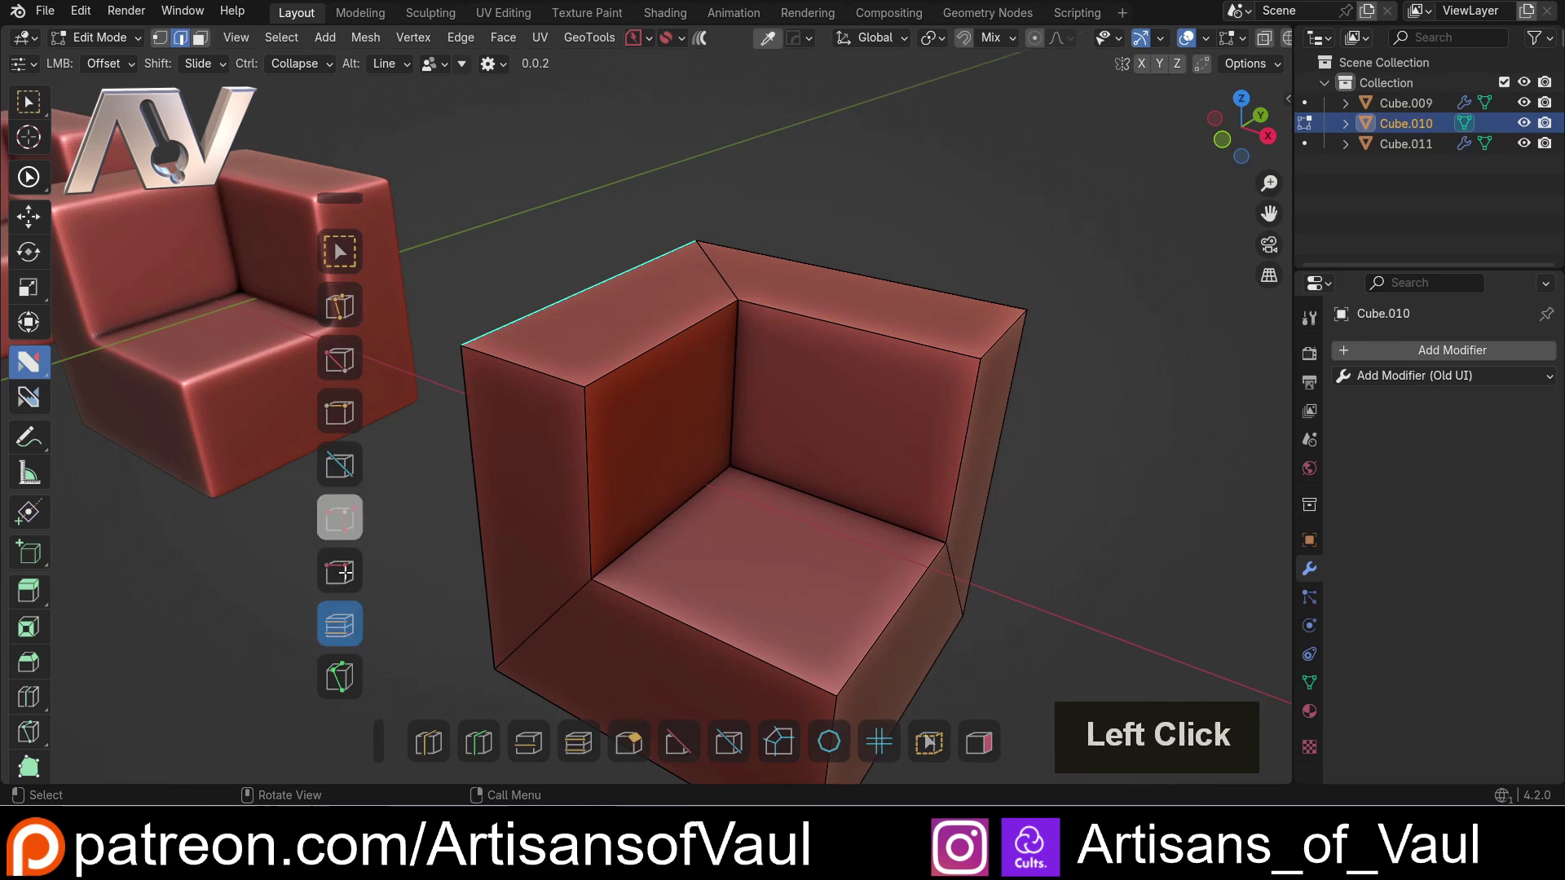
pyautogui.keyDown('shift'); pyautogui.click(545, 376); pyautogui.keyUp('shift')
pyautogui.keyDown('shift'); pyautogui.click(701, 336); pyautogui.keyUp('shift')
pyautogui.keyDown('shift'); pyautogui.click(927, 334); pyautogui.keyUp('shift')
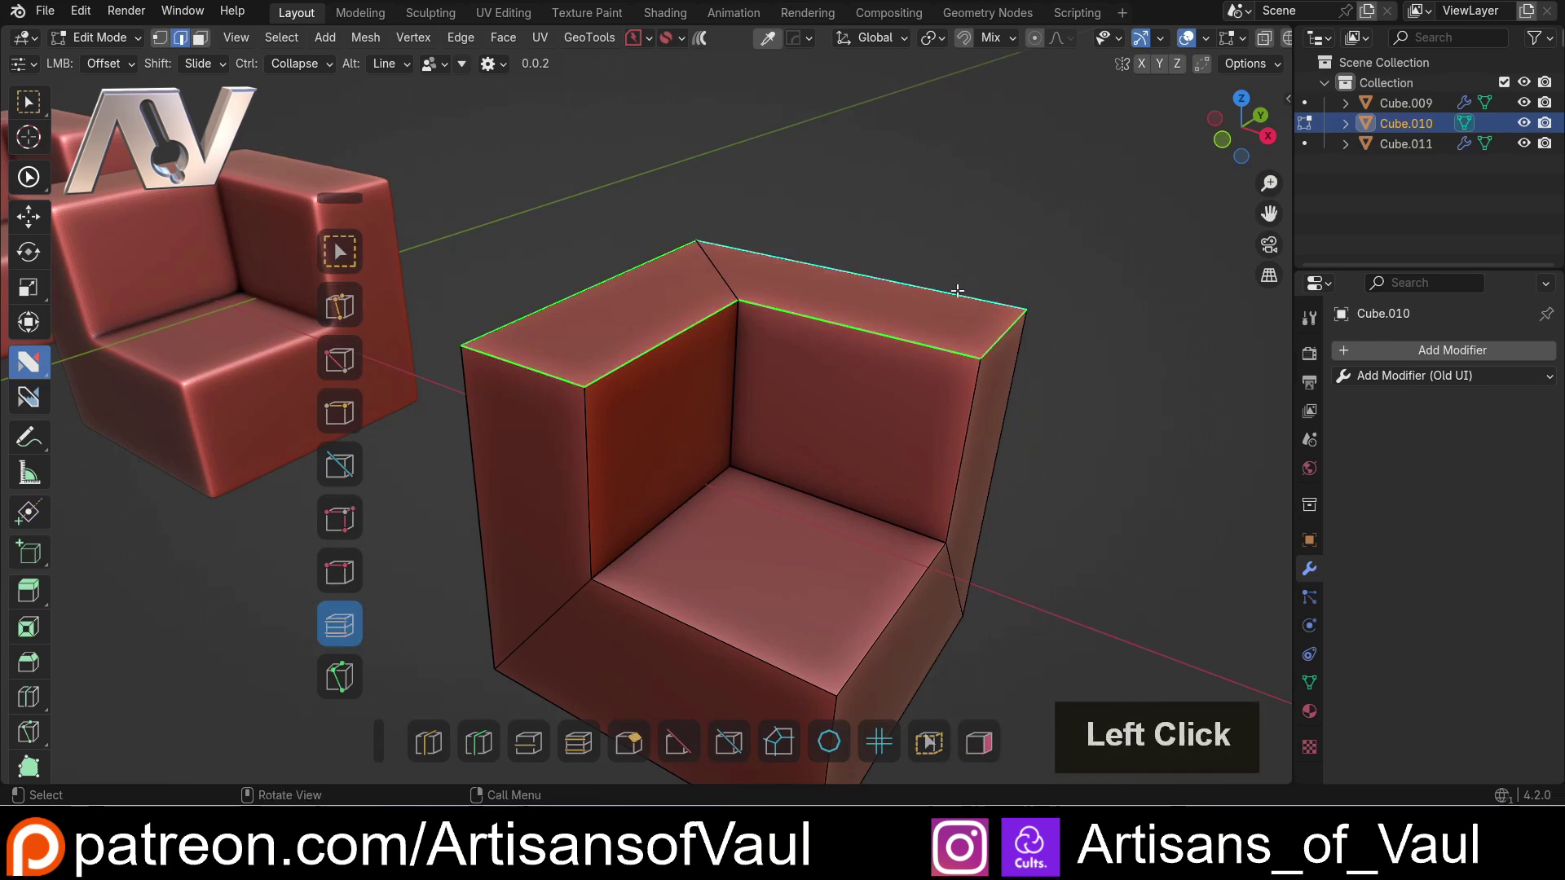
pyautogui.moveTo(957, 291); pyautogui.dragTo(989, 280)
pyautogui.scroll(-2, 988, 280)
# Select the four edges around the cube's bottom face and offset them by about 0.298.
pyautogui.moveTo(989, 280); pyautogui.dragTo(753, 438, button='middle')
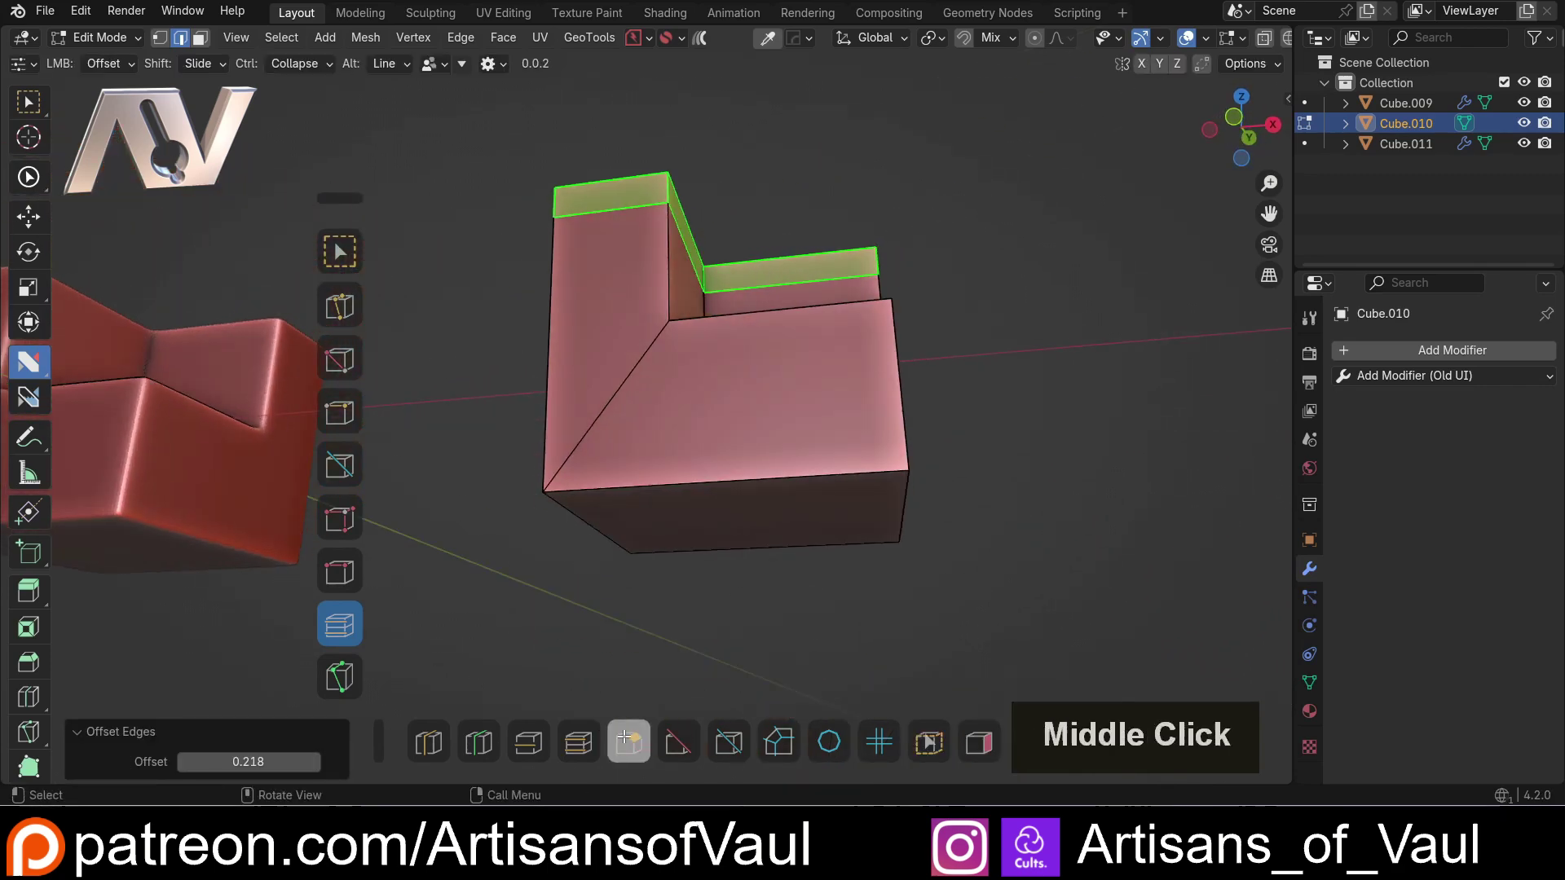
pyautogui.moveTo(674, 594); pyautogui.dragTo(707, 557, button='middle')
pyautogui.click(745, 550)
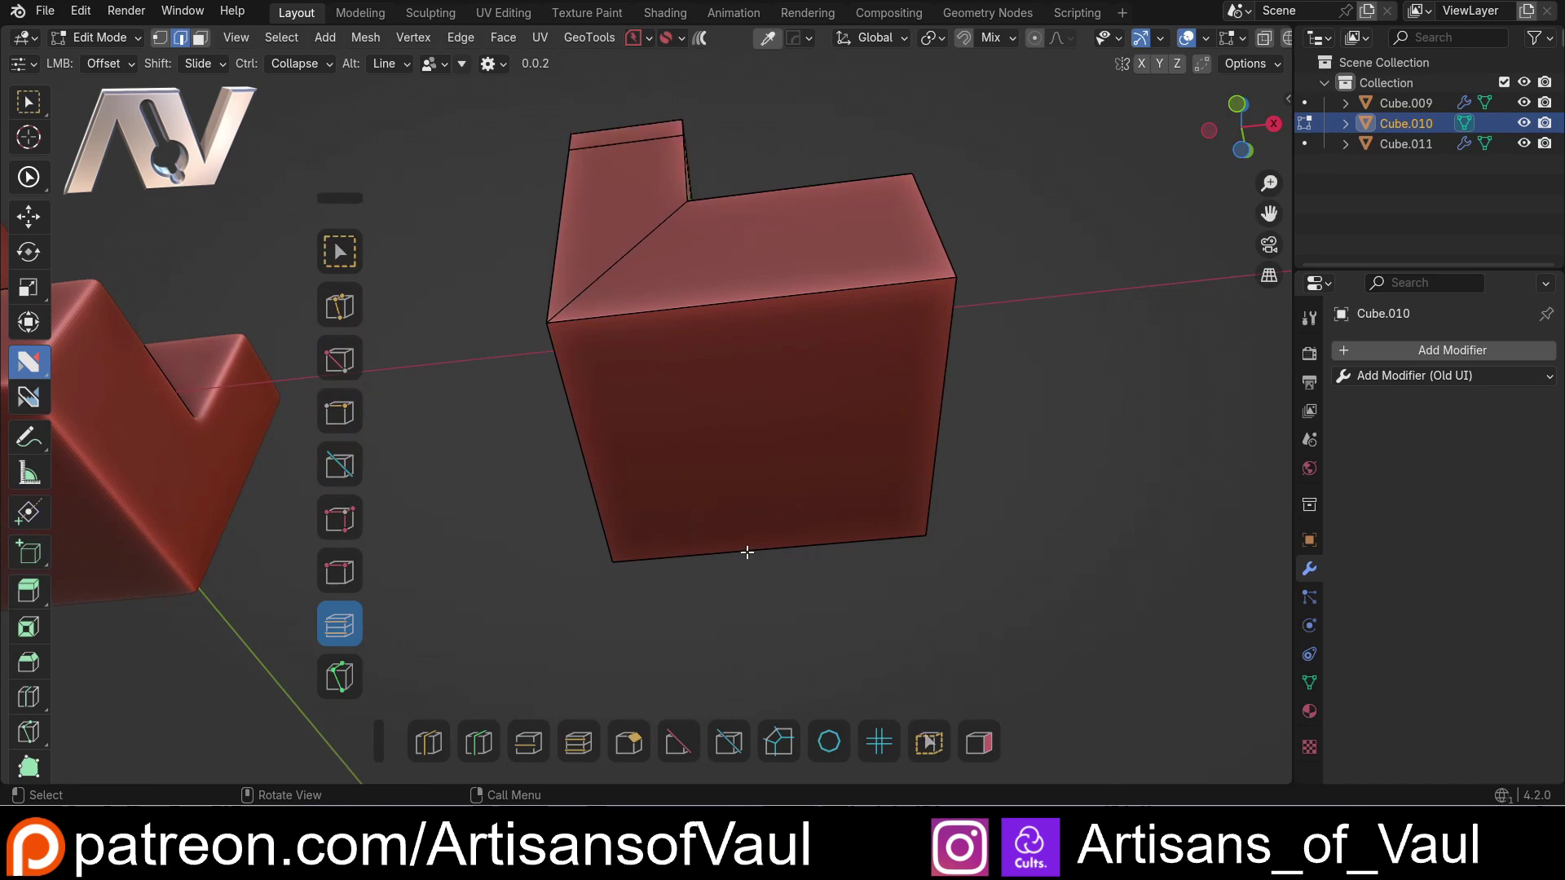
pyautogui.keyDown('shift'); pyautogui.click(917, 434); pyautogui.keyUp('shift')
pyautogui.keyDown('shift'); pyautogui.click(817, 329); pyautogui.keyUp('shift')
pyautogui.keyDown('shift'); pyautogui.click(600, 465); pyautogui.keyUp('shift')
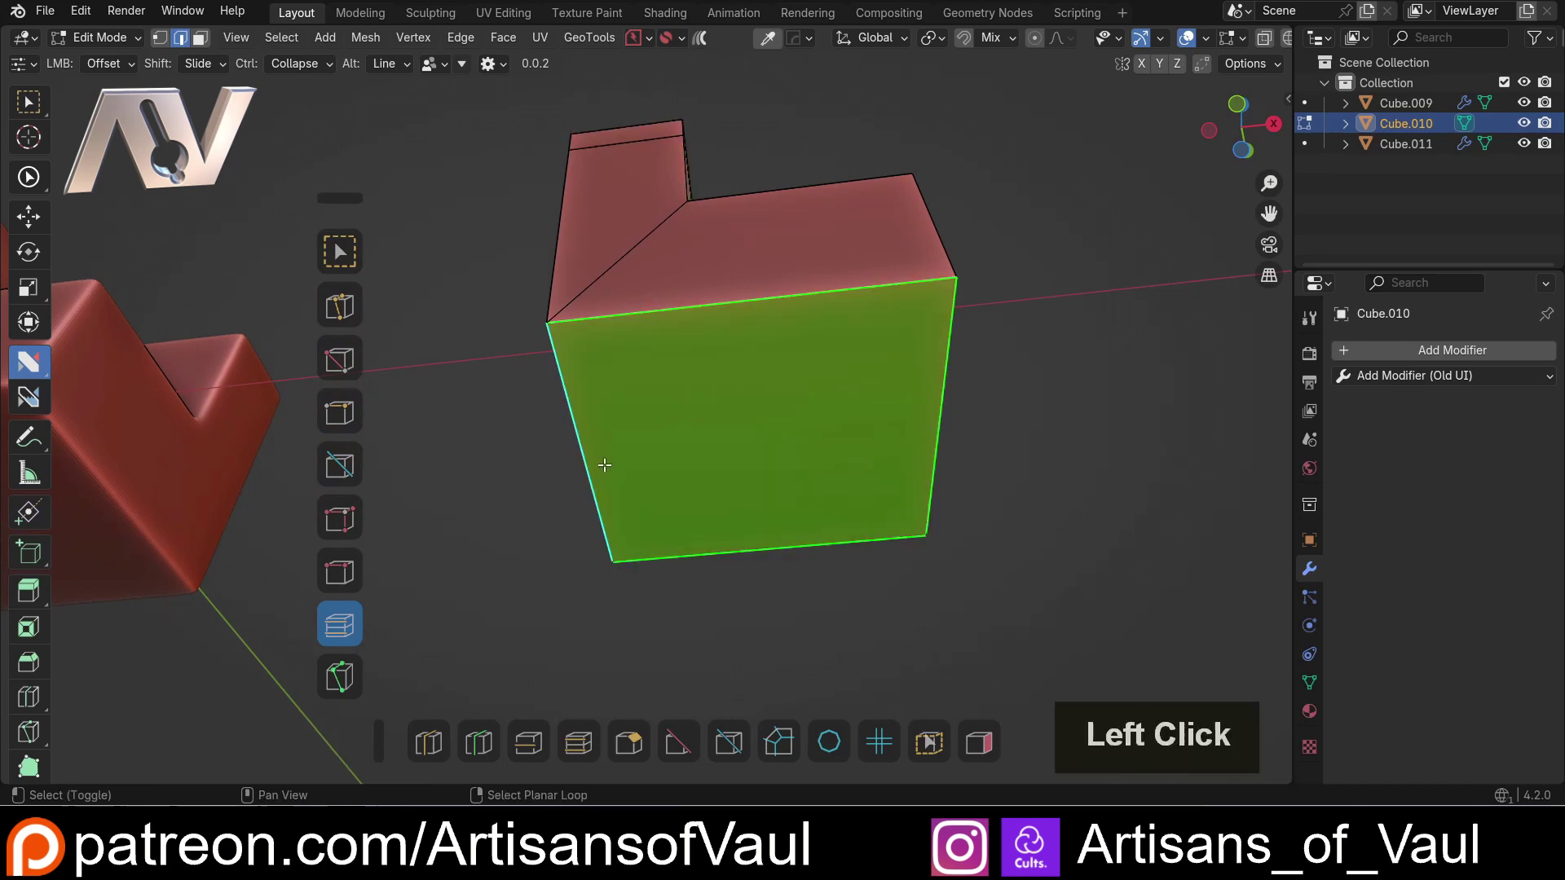
pyautogui.click(578, 741)
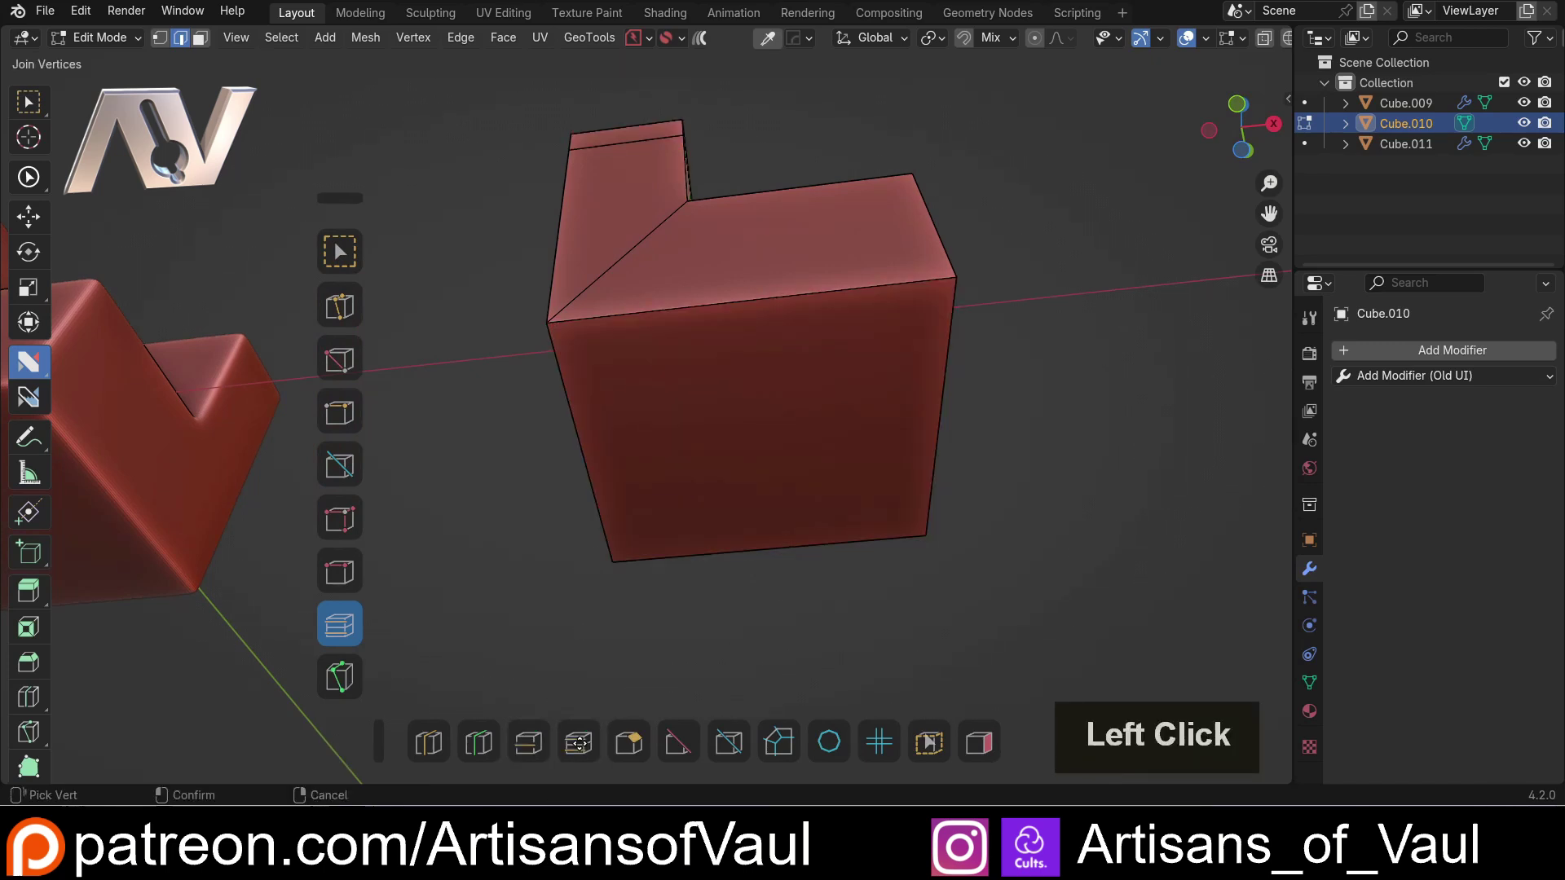
pyautogui.click(611, 705)
# Try offsetting the two inner edges where the notch floor meets the walls by about 0.281, and undo the offset.
pyautogui.moveTo(611, 705); pyautogui.dragTo(733, 430, button='middle')
pyautogui.click(684, 286)
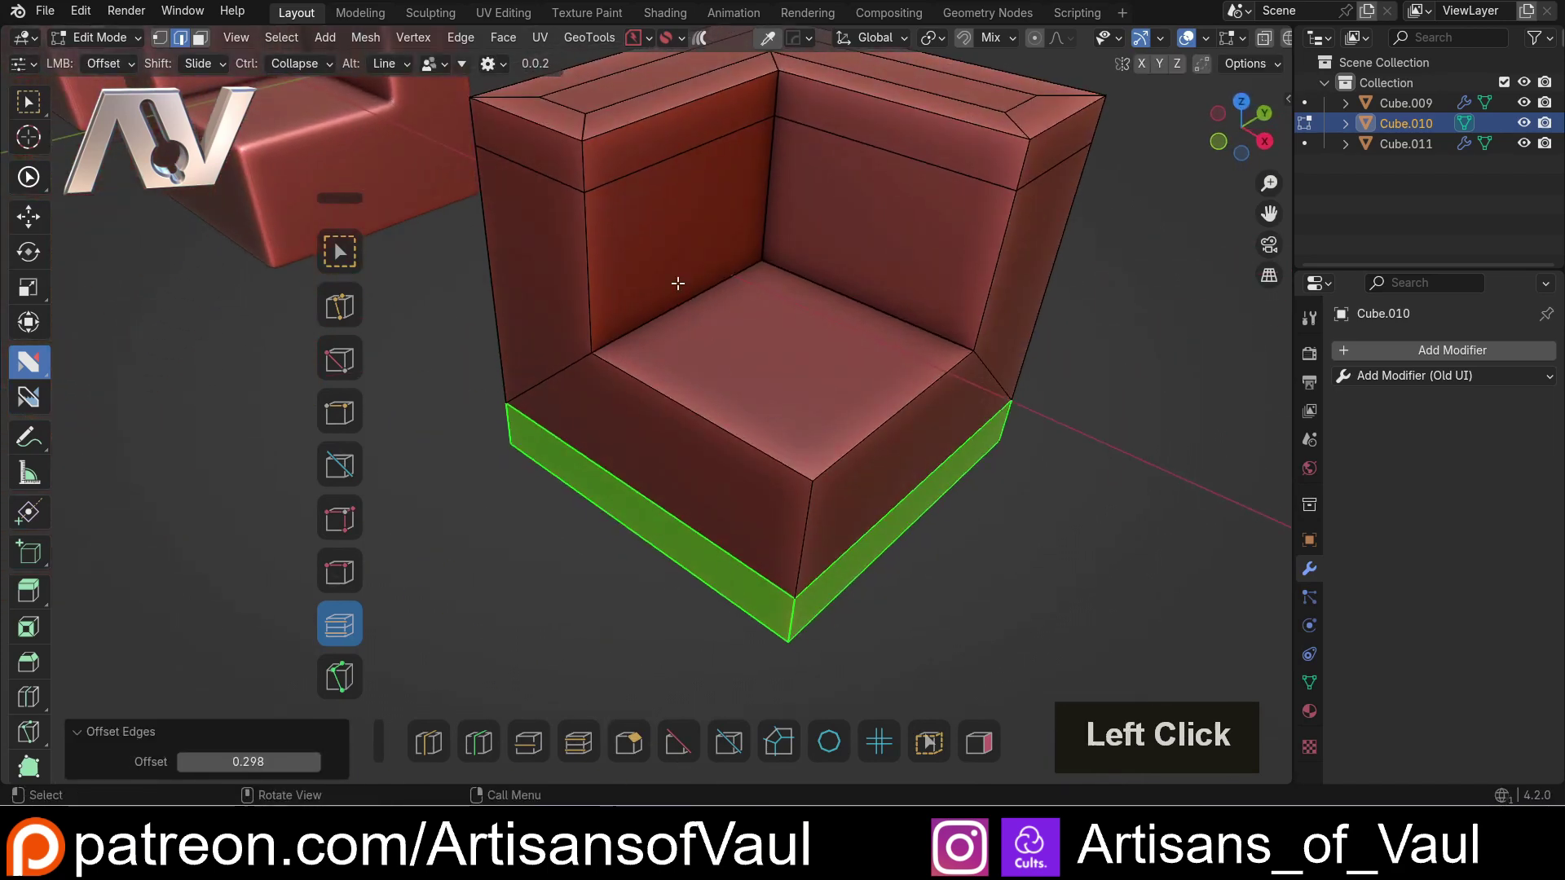
pyautogui.keyDown('shift'); pyautogui.click(835, 280); pyautogui.keyUp('shift')
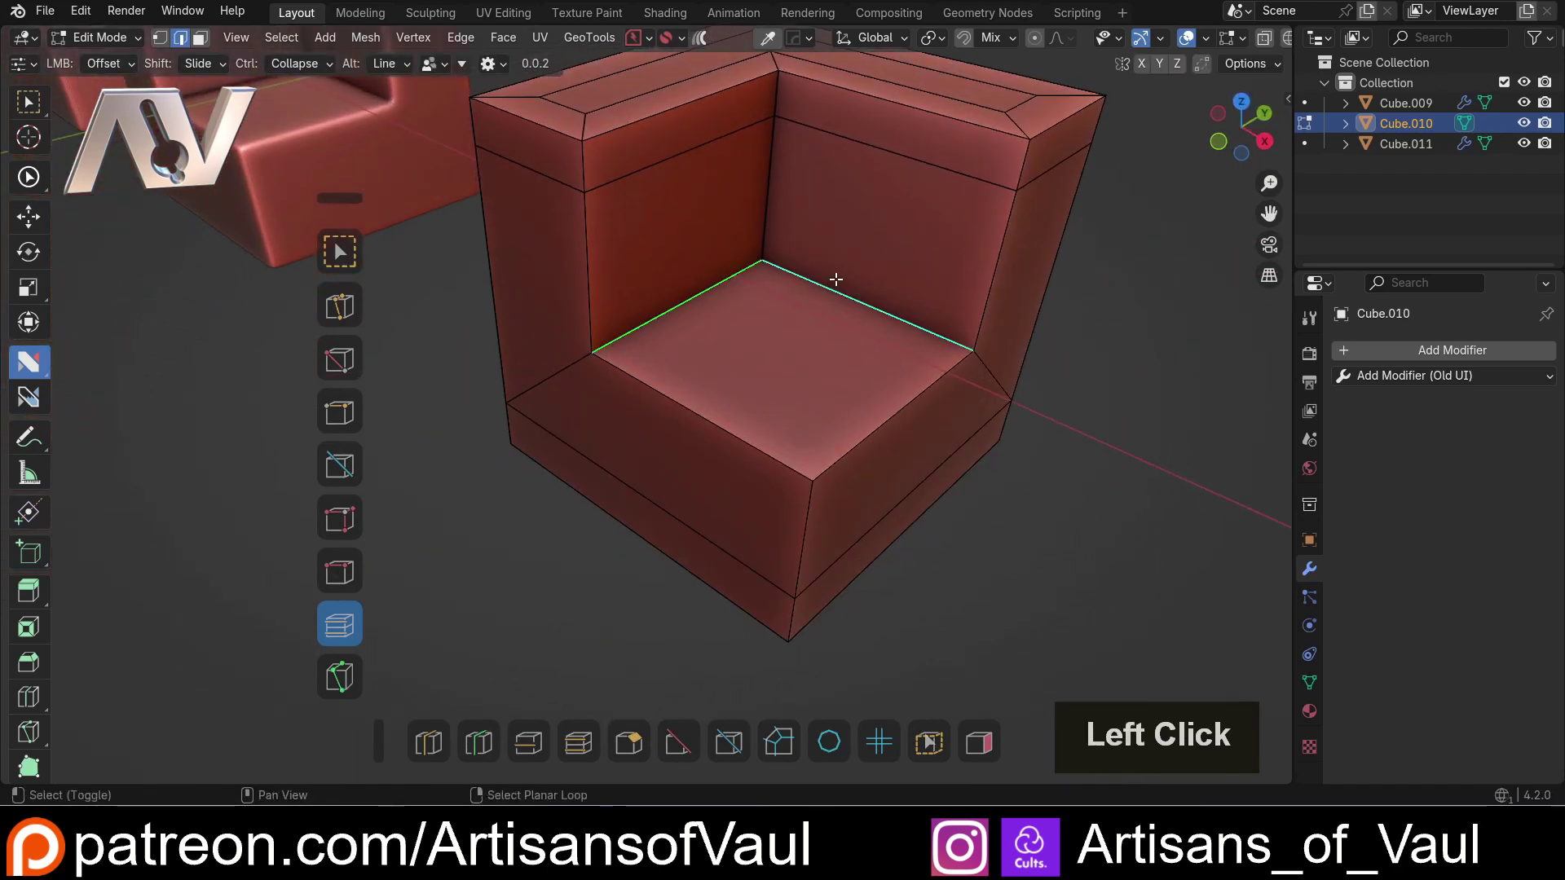
pyautogui.click(572, 734)
pyautogui.click(622, 618)
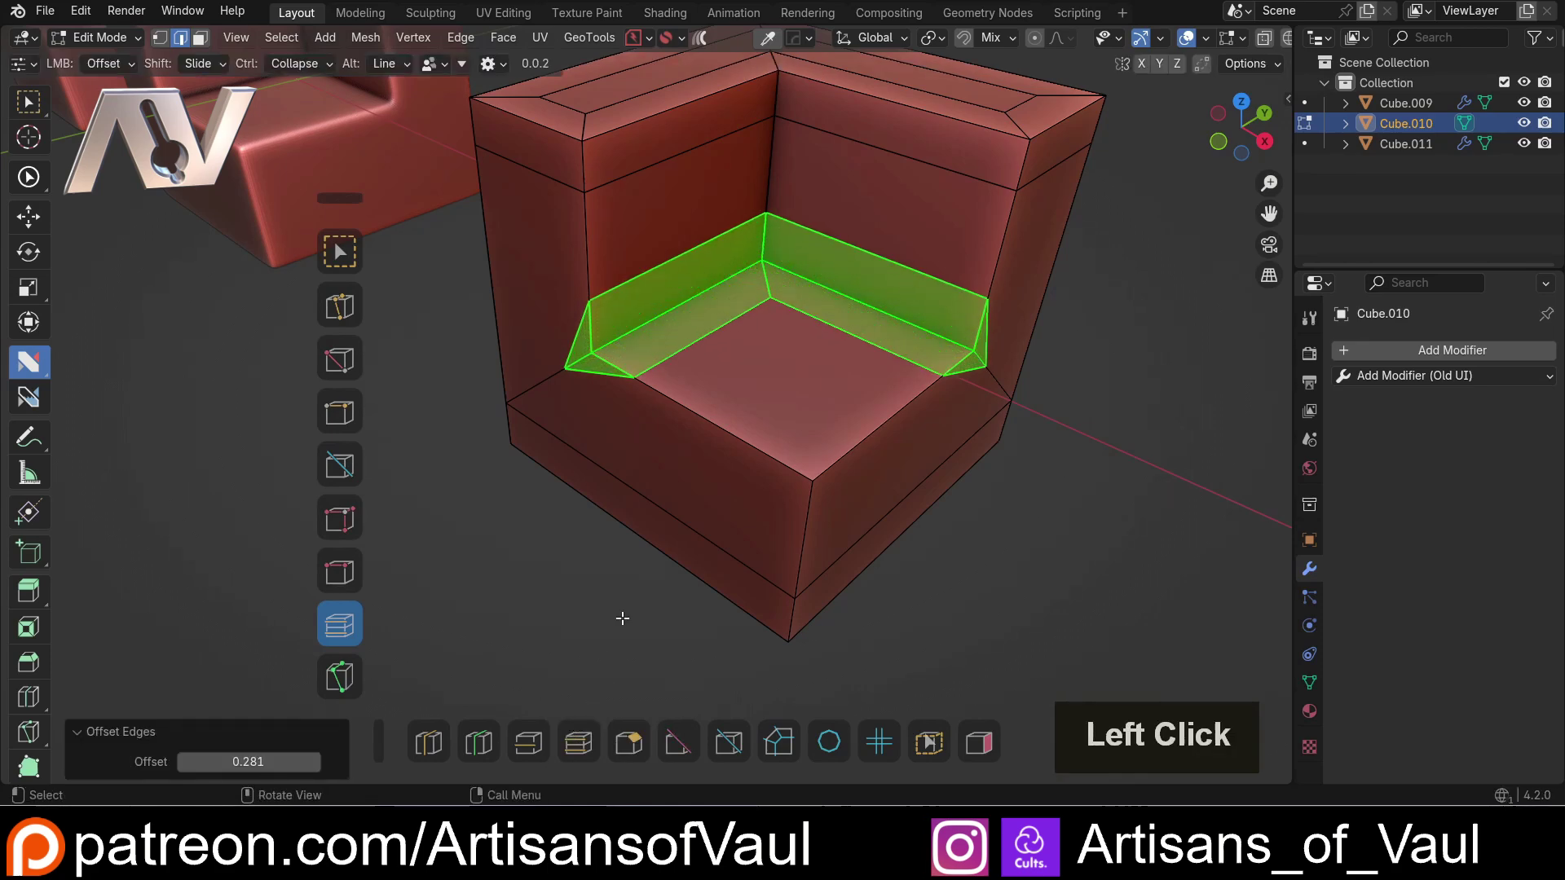
pyautogui.hotkey('ctrl', 'z')
# Select the full-height outer vertical corner edge beside the notched side and offset it by about 0.252.
pyautogui.moveTo(610, 557); pyautogui.dragTo(663, 548, button='middle')
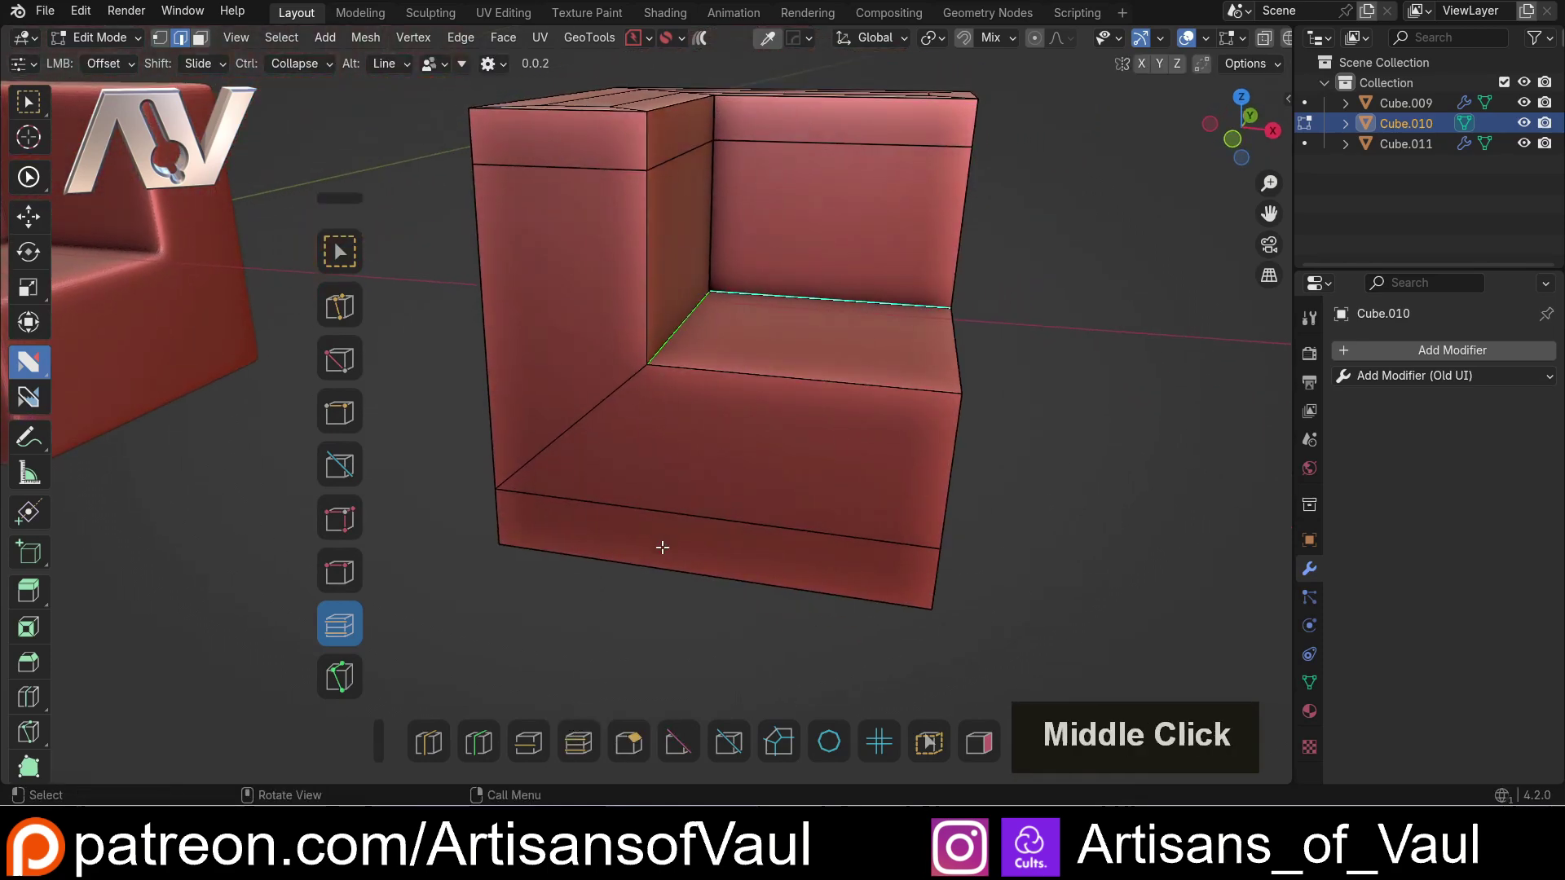
pyautogui.moveTo(556, 457); pyautogui.dragTo(624, 176, button='middle')
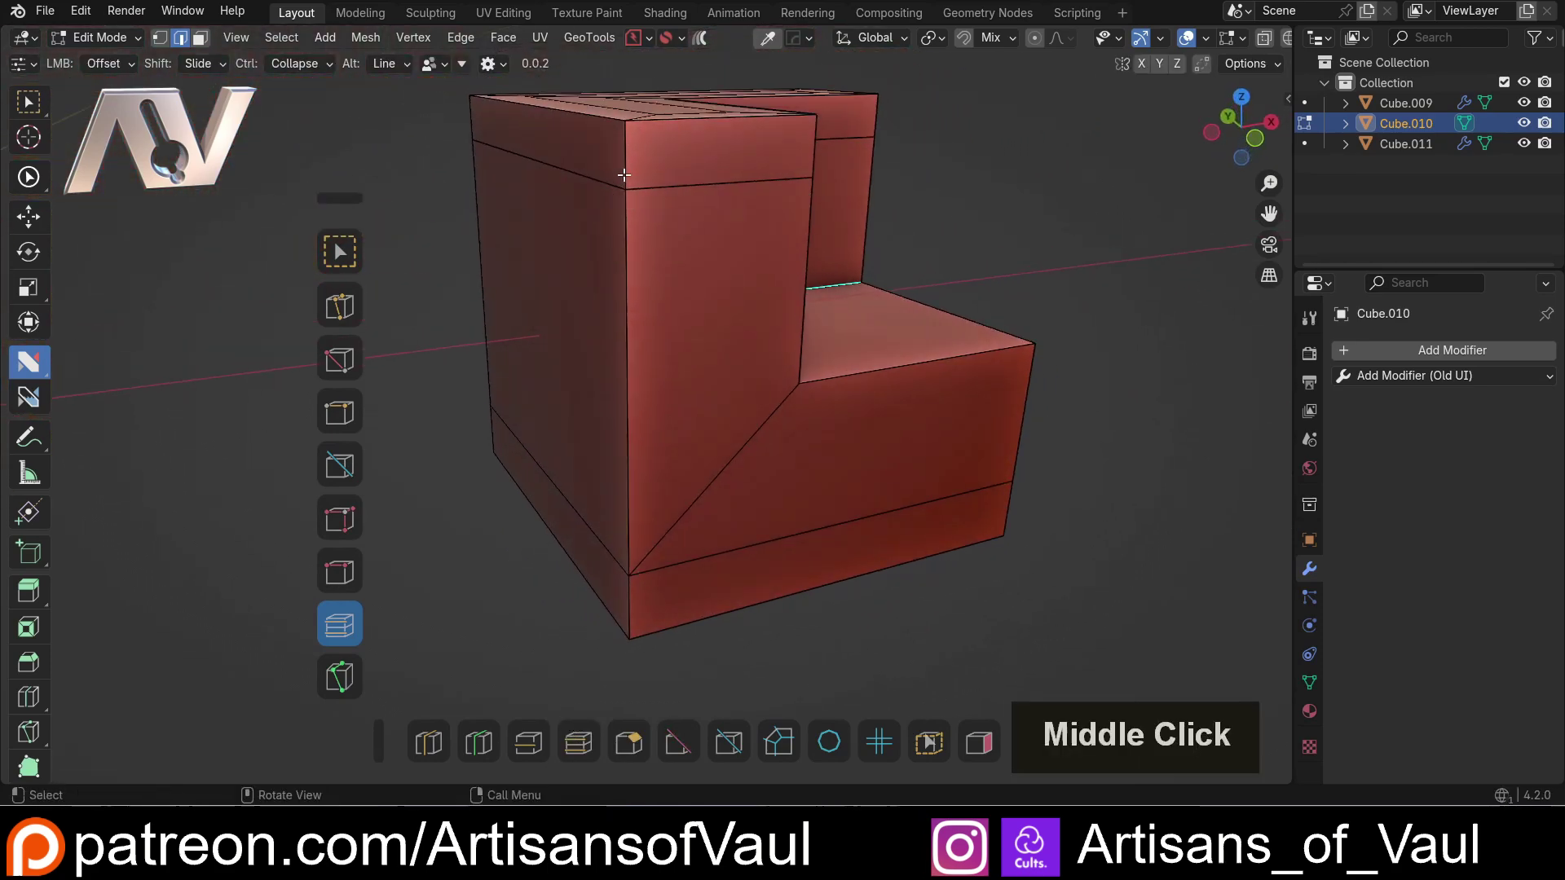
pyautogui.click(629, 186)
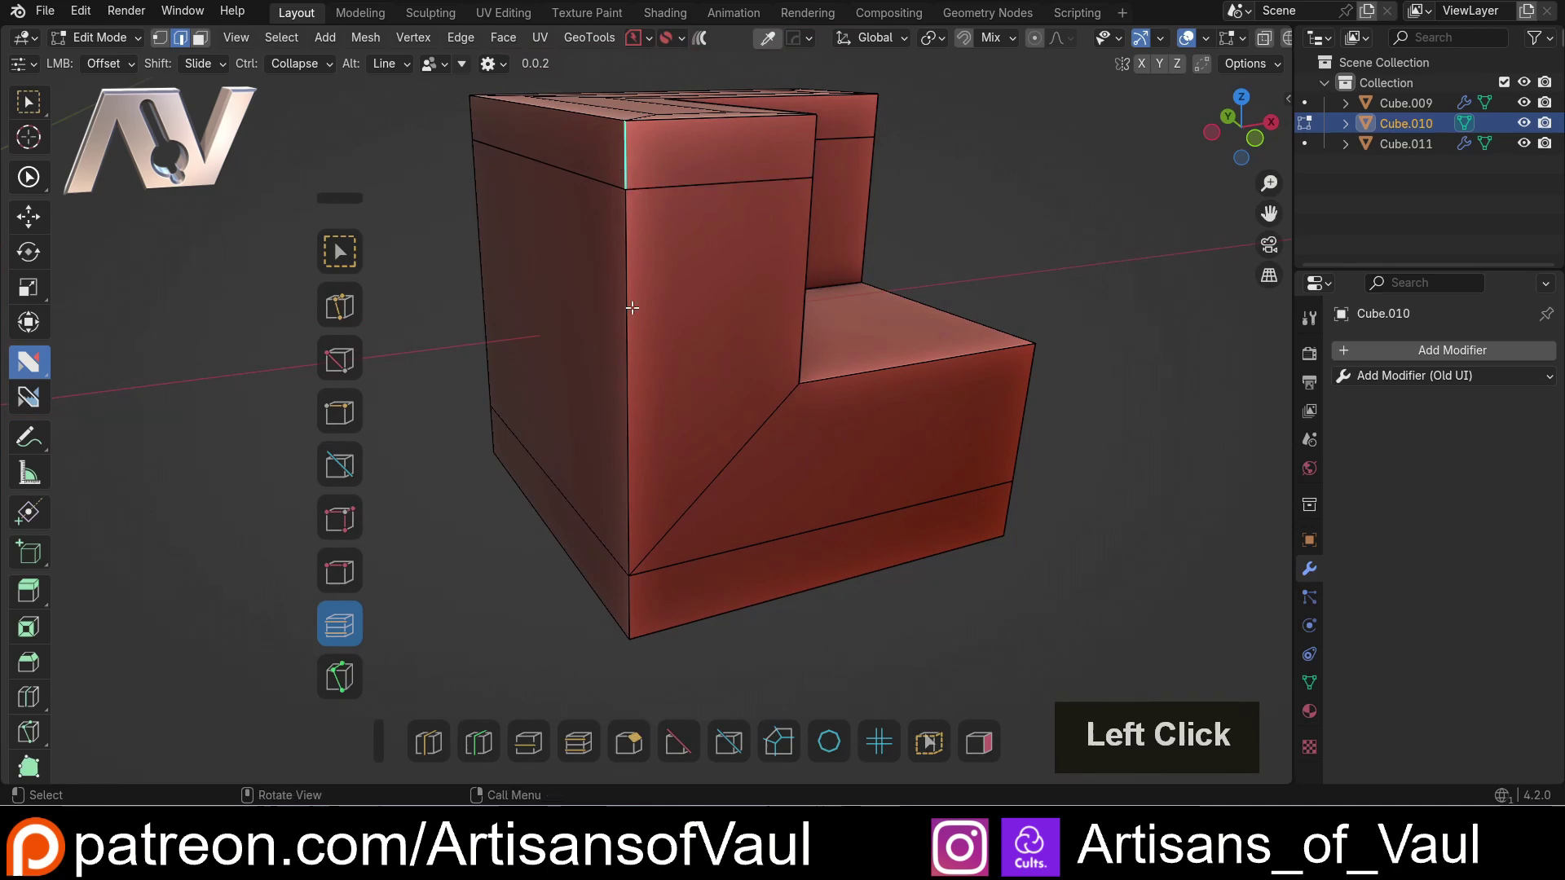
pyautogui.keyDown('shift'); pyautogui.click(635, 567); pyautogui.keyUp('shift')
pyautogui.moveTo(631, 491); pyautogui.dragTo(705, 466)
# Select the vertical edge at the notch opening together with the notch floor's adjoining outer edge, and offset them by about 0.242.
pyautogui.moveTo(702, 443); pyautogui.dragTo(644, 384, button='middle')
pyautogui.click(747, 252)
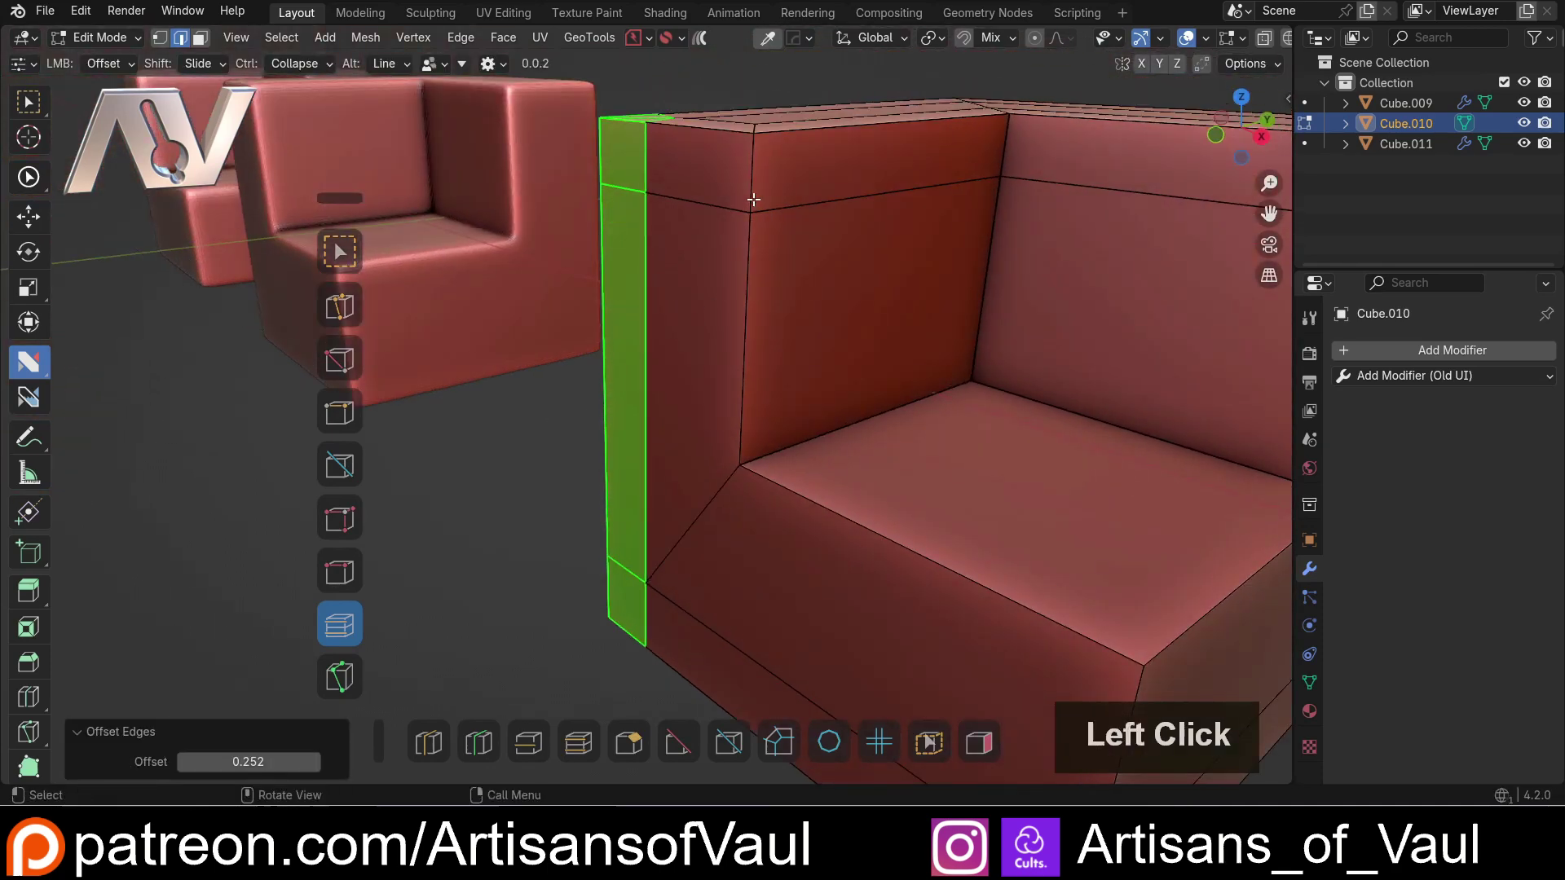
pyautogui.keyDown('shift'); pyautogui.click(775, 487); pyautogui.keyUp('shift')
pyautogui.moveTo(775, 487); pyautogui.dragTo(693, 356, button='middle')
pyautogui.moveTo(693, 356); pyautogui.dragTo(723, 341)
# Switch nSolve to Collapse mode and merge the two nearly coincident vertices near the top face's inner end corner.
pyautogui.moveTo(722, 341); pyautogui.dragTo(680, 369, button='middle')
pyautogui.scroll(-1, 680, 369)
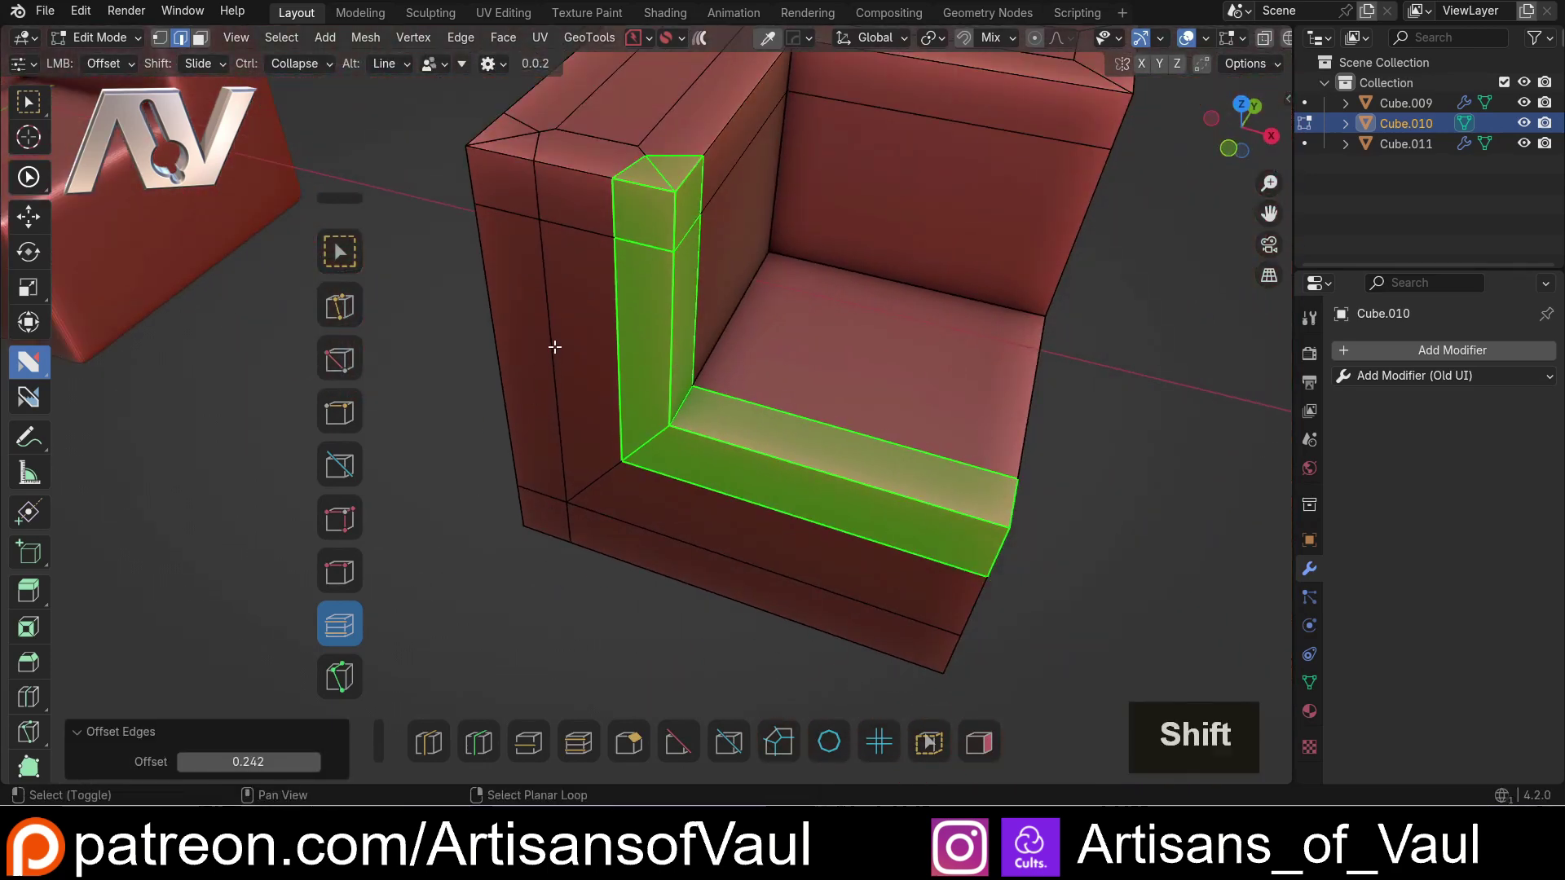
pyautogui.keyDown('shift'); pyautogui.moveTo(559, 345); pyautogui.dragTo(584, 571, button='middle'); pyautogui.keyUp('shift')
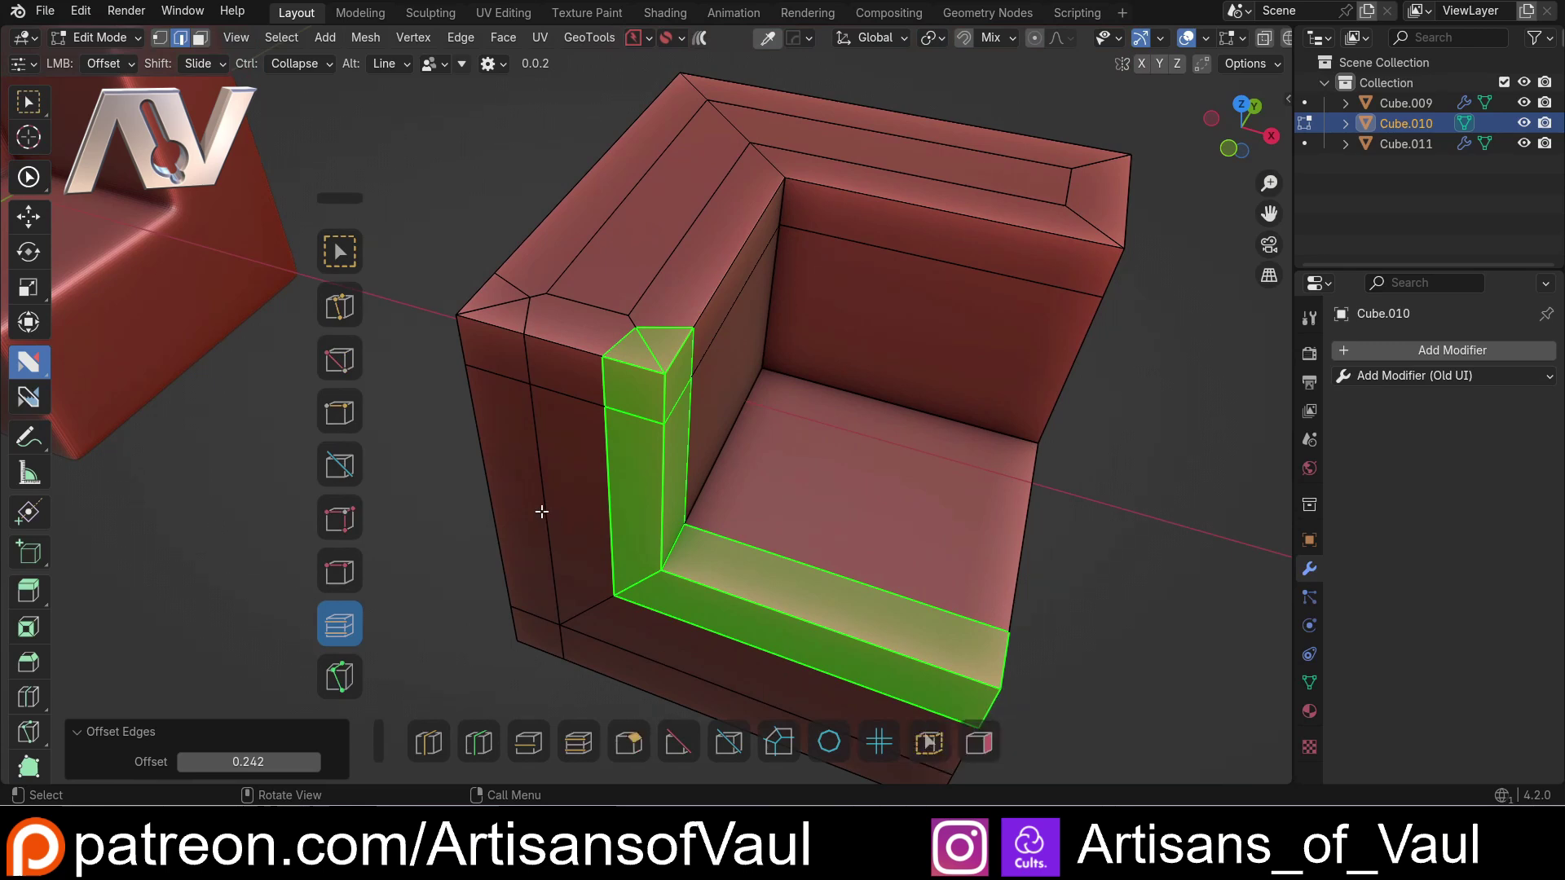
pyautogui.press('Tab')
pyautogui.click(340, 518)
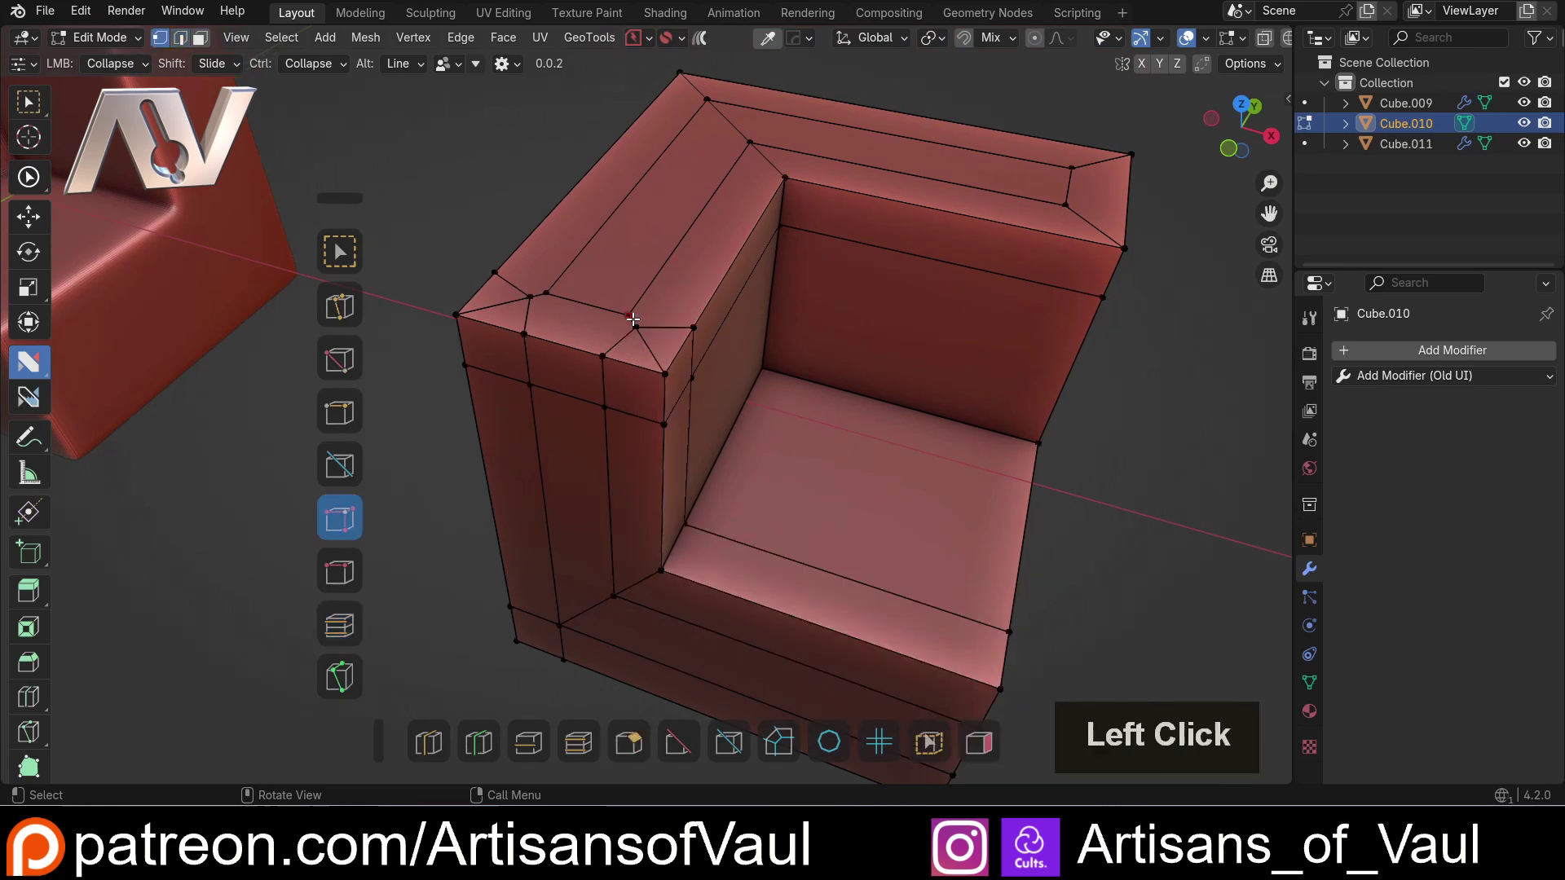
pyautogui.click(634, 319)
pyautogui.scroll(-2, 687, 361)
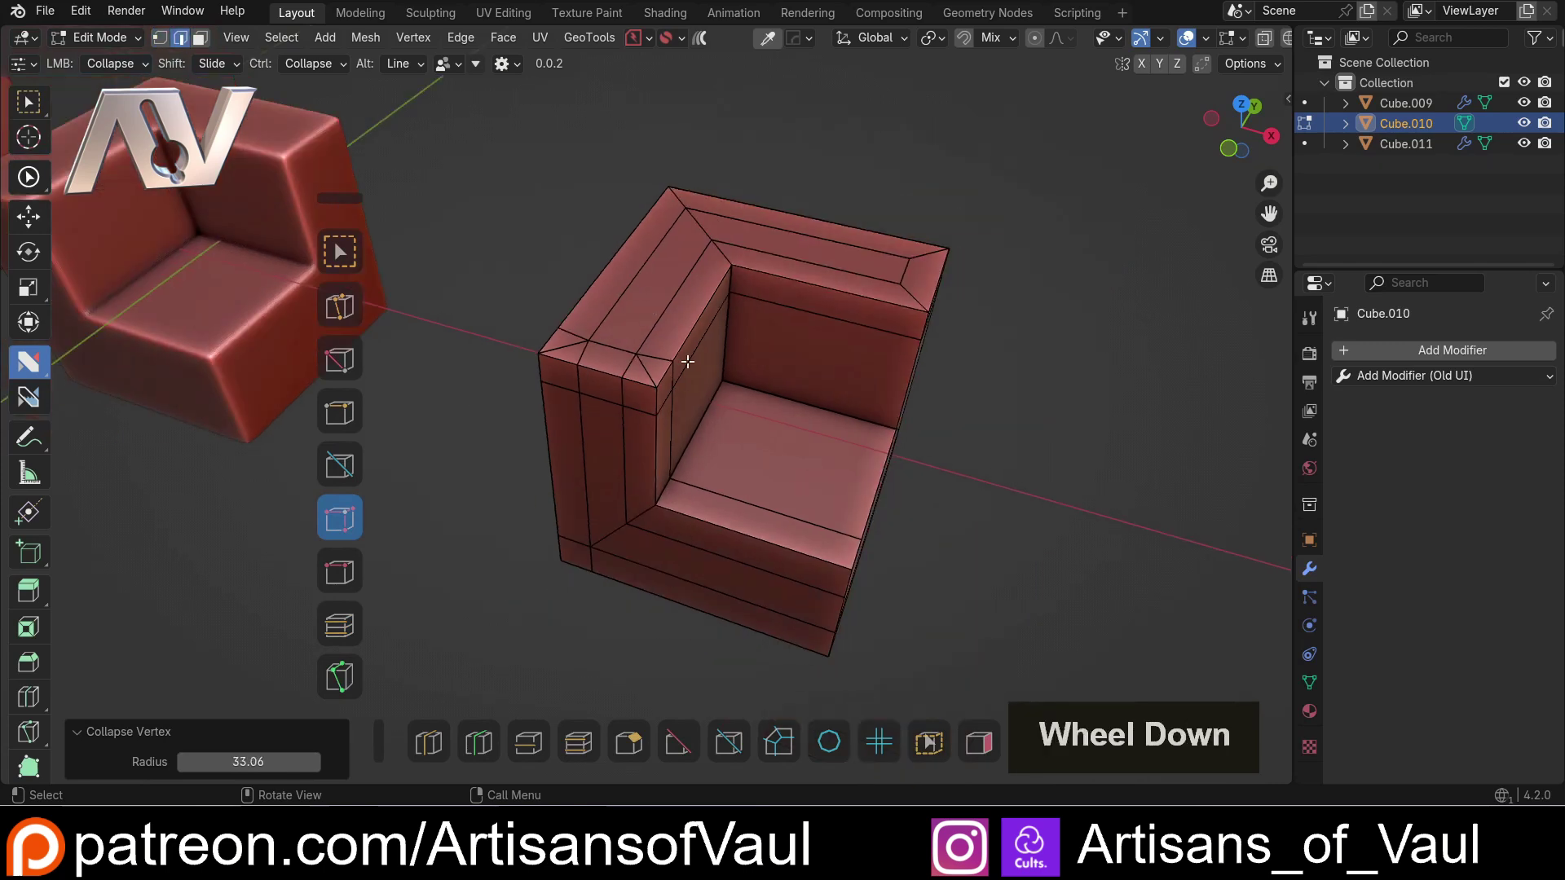